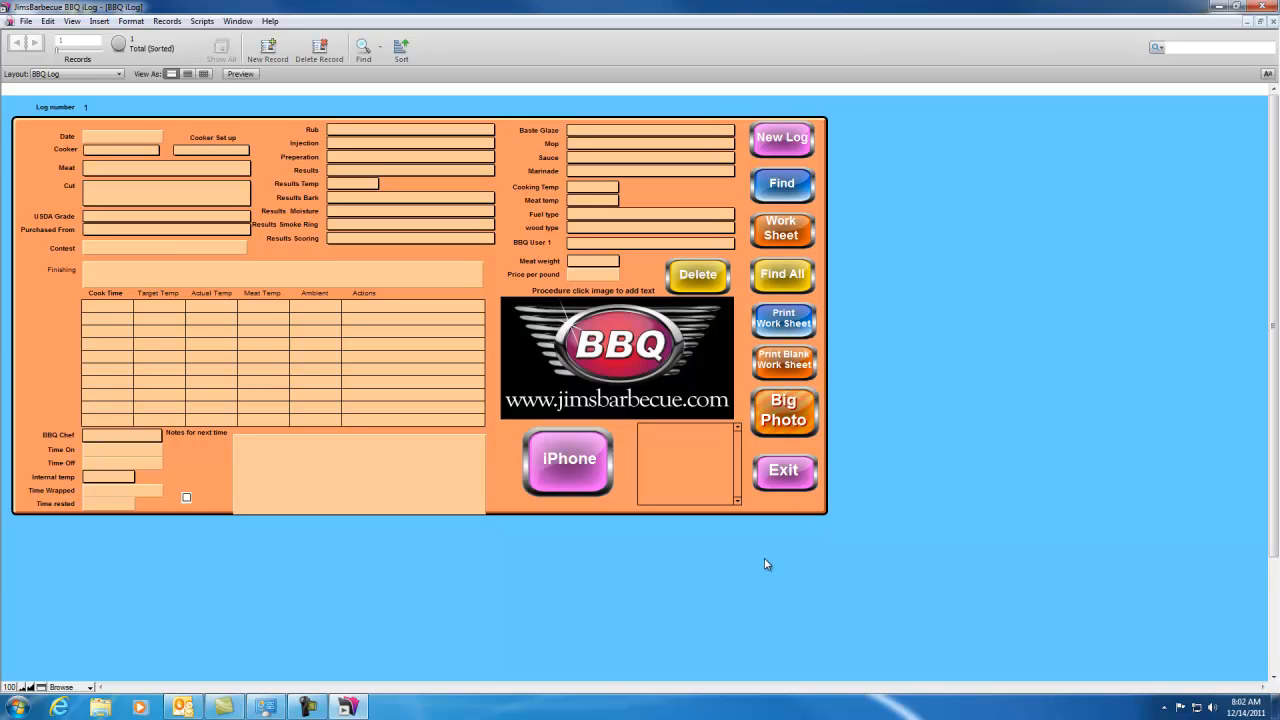
# Look through the iPhone version of the log page by page, then return to the main log screen.
pyautogui.click(584, 471)
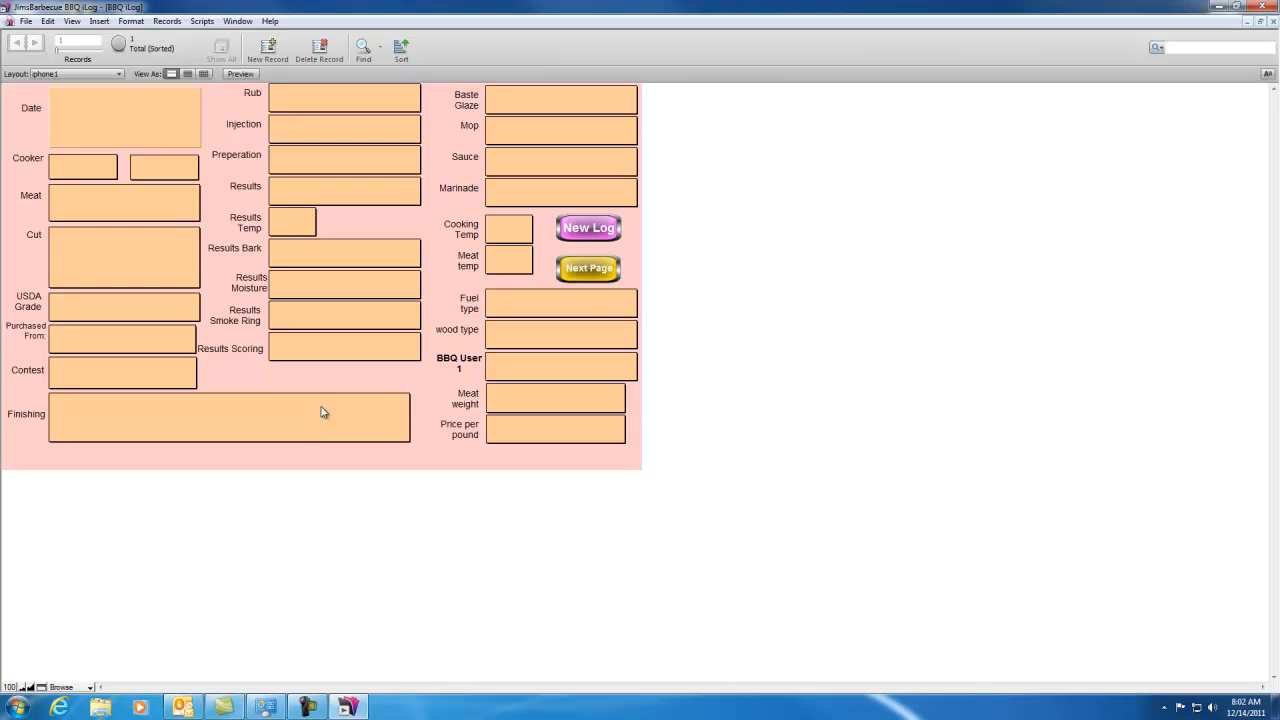
pyautogui.click(587, 271)
pyautogui.click(240, 180)
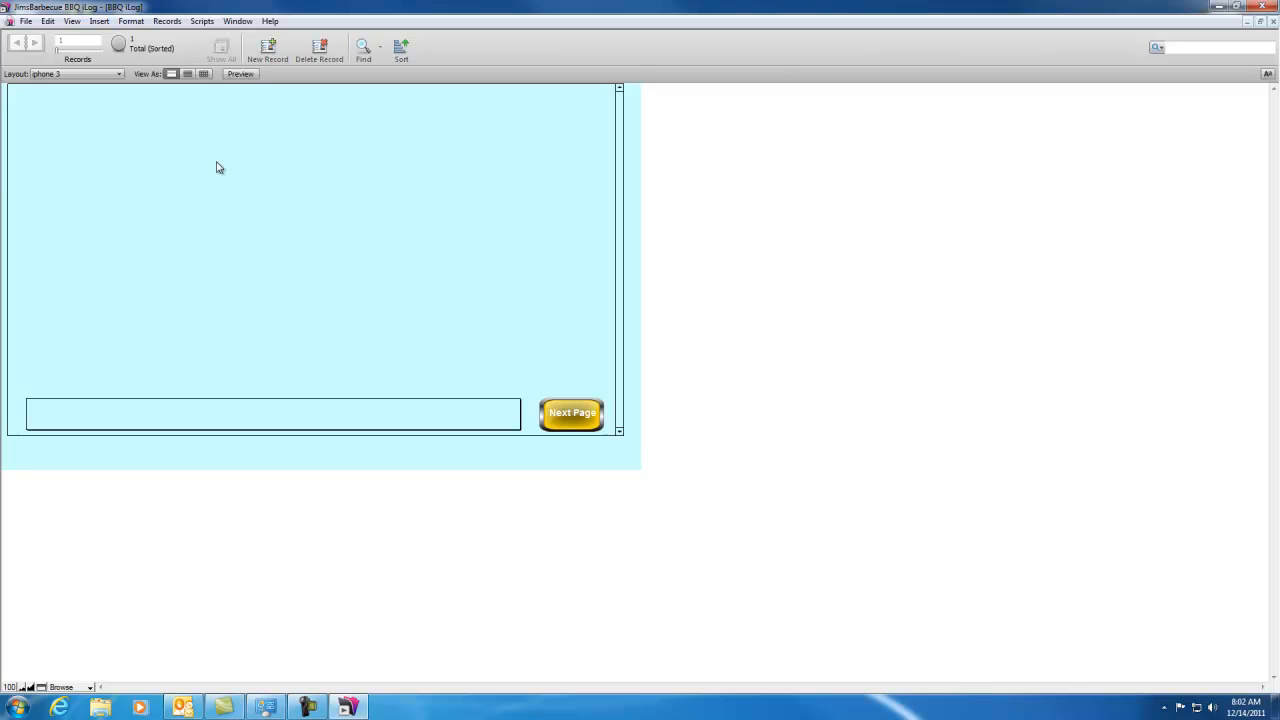
pyautogui.click(580, 413)
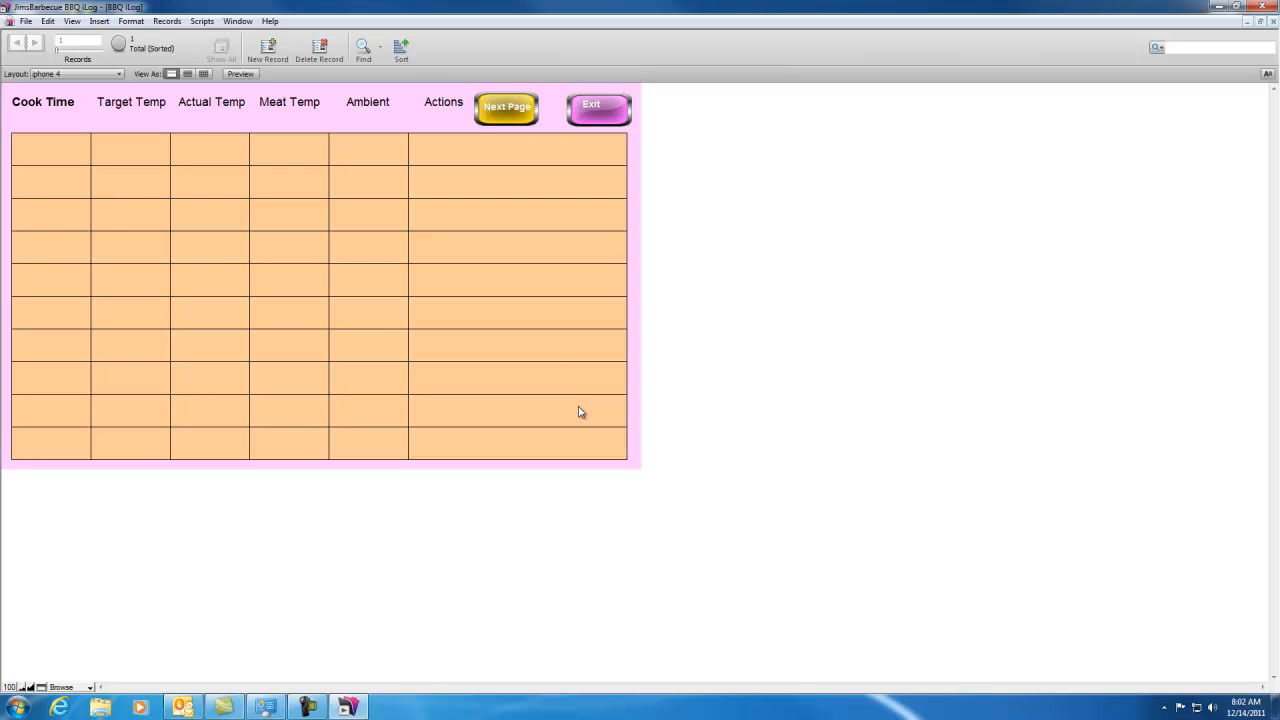
pyautogui.click(527, 116)
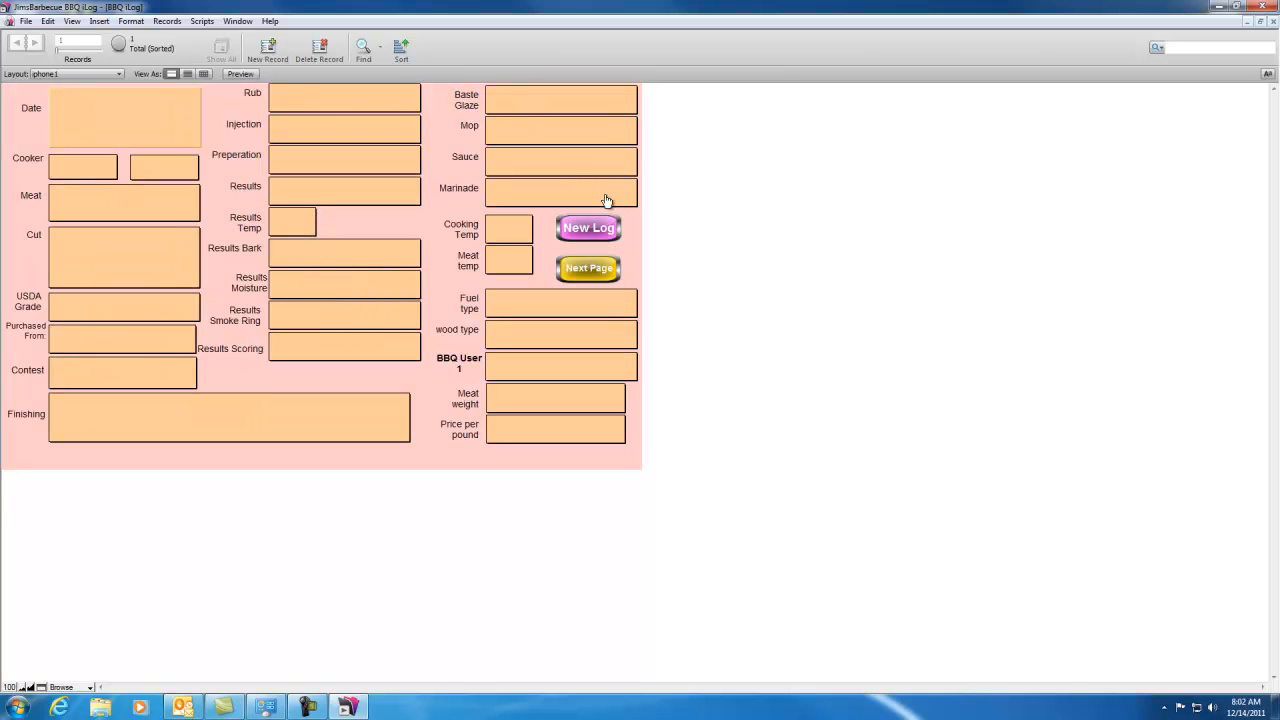
pyautogui.click(603, 274)
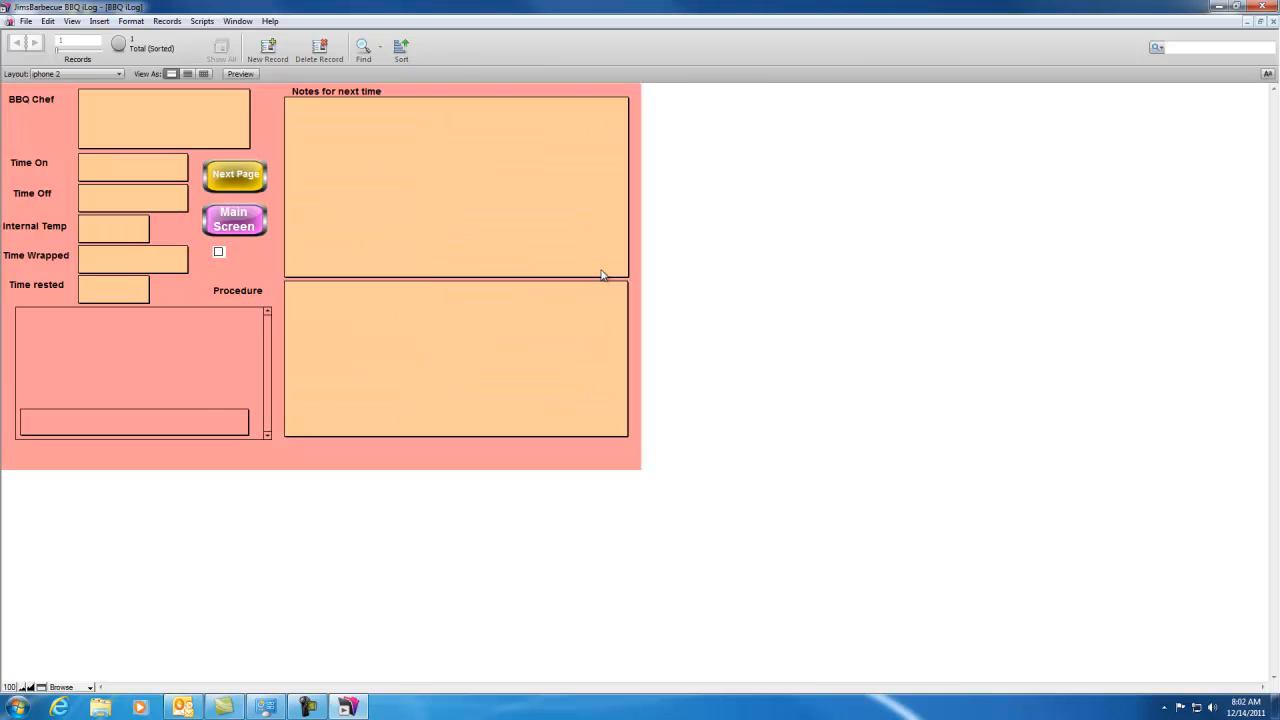
pyautogui.click(240, 226)
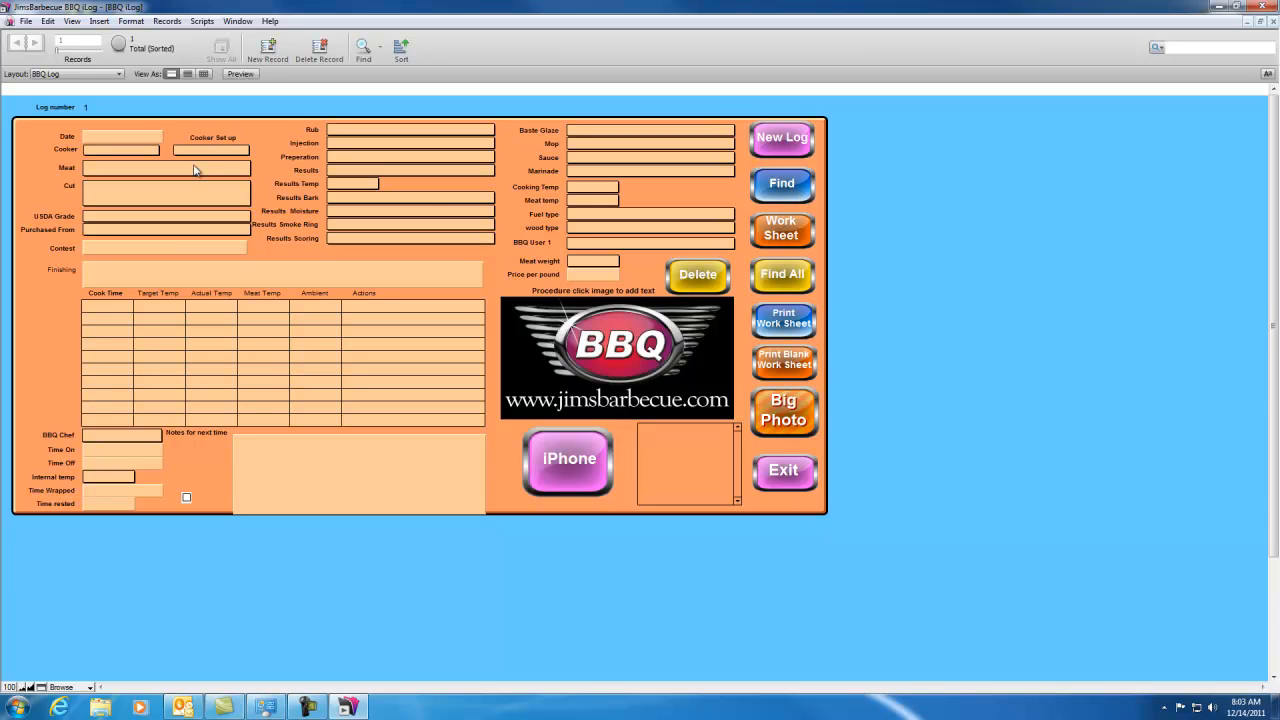
# View the competition work sheet and its print settings, then cancel printing and return to the main log.
pyautogui.click(789, 235)
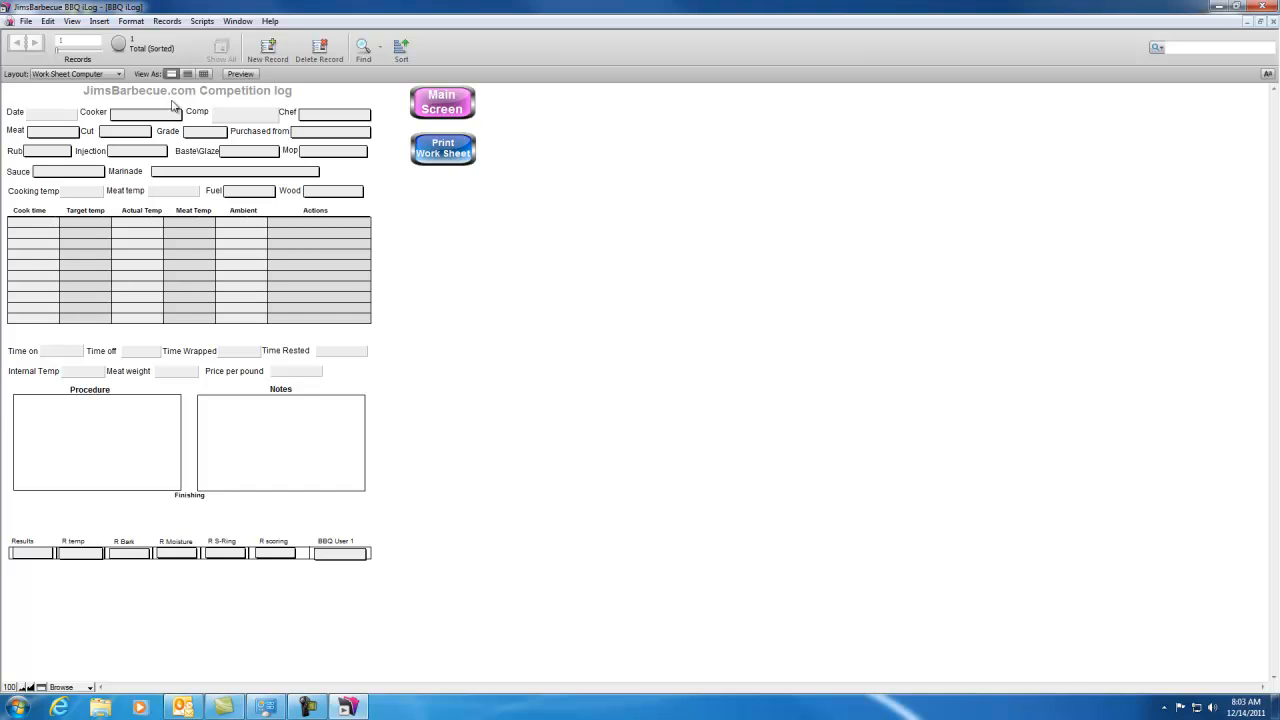
pyautogui.click(440, 150)
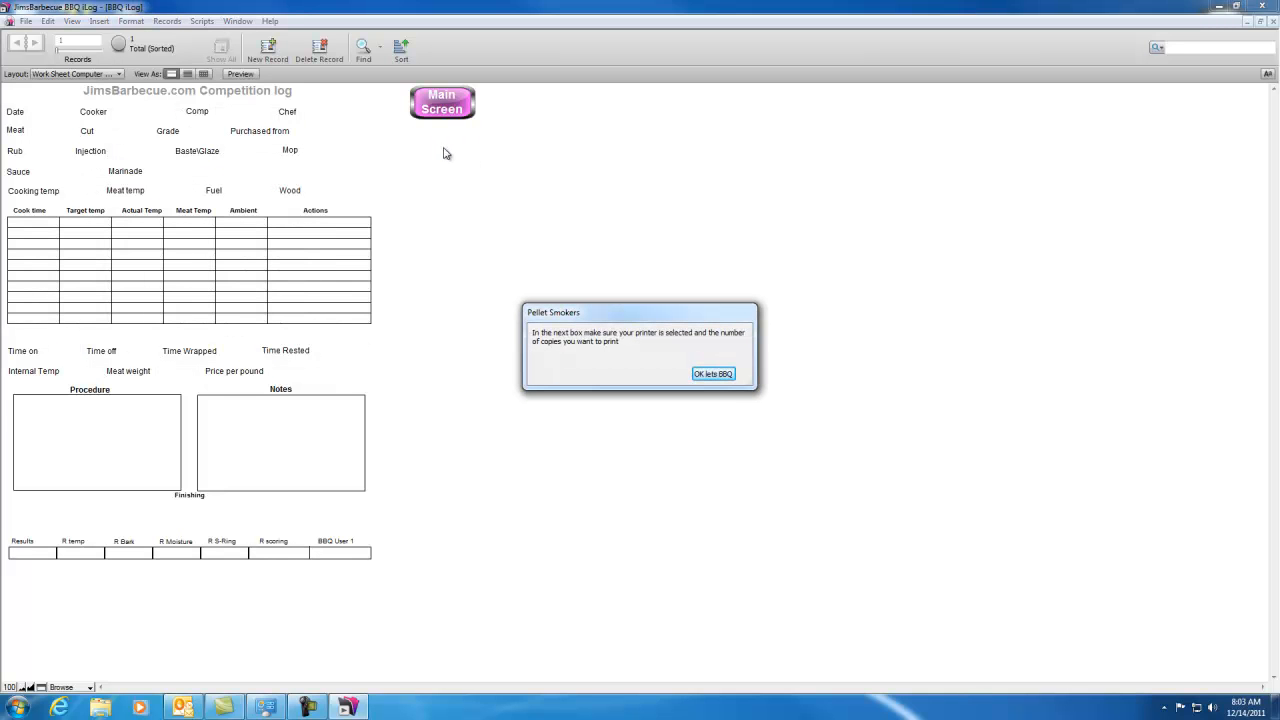
pyautogui.moveTo(620, 322); pyautogui.dragTo(607, 275)
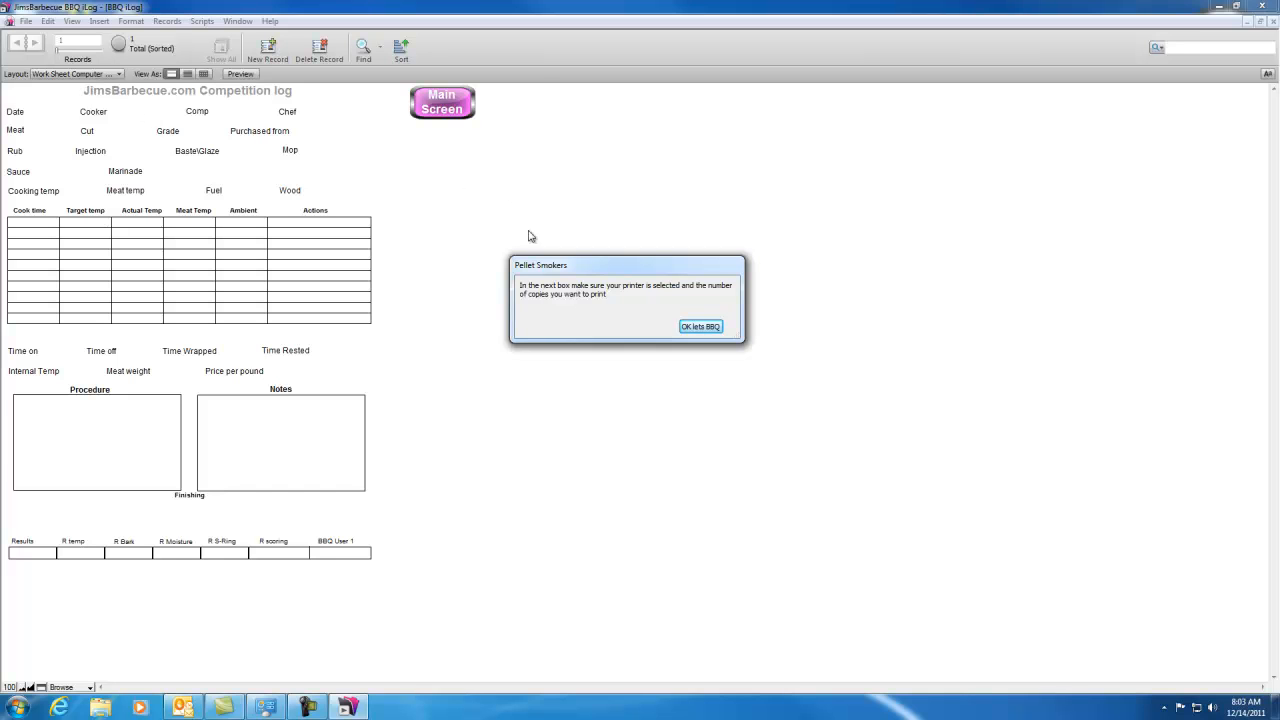
pyautogui.click(703, 327)
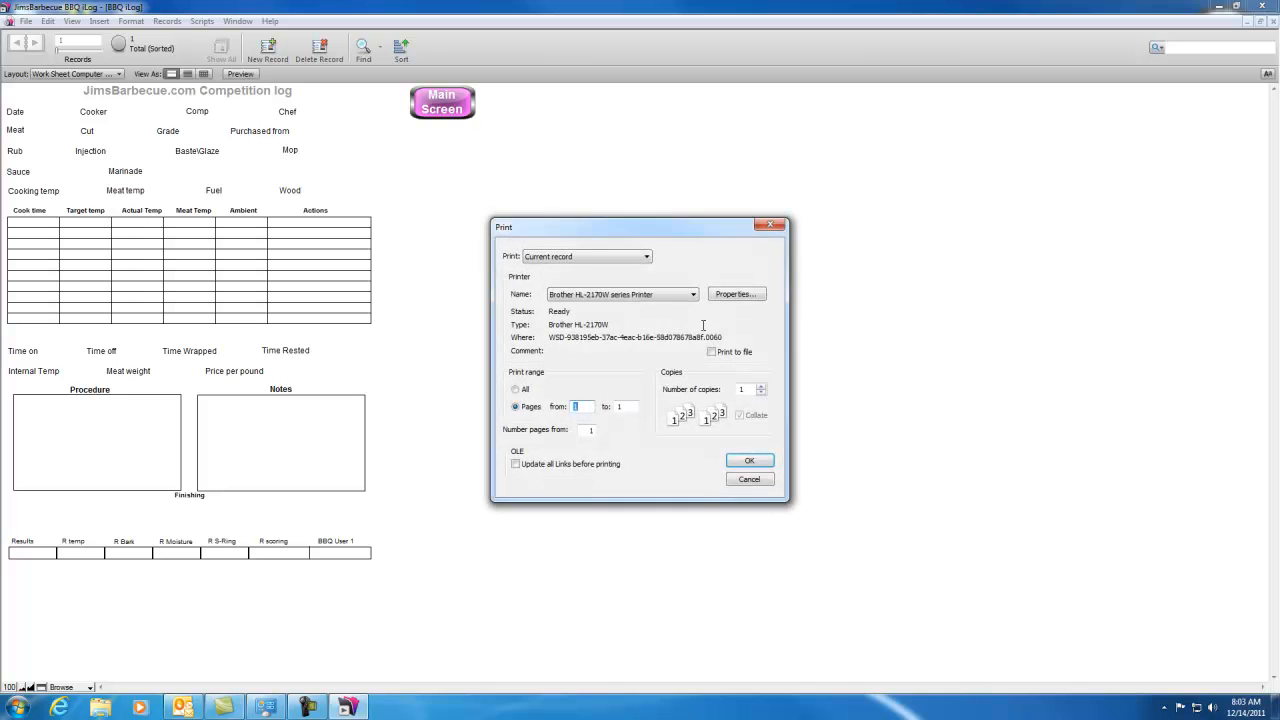
pyautogui.click(749, 479)
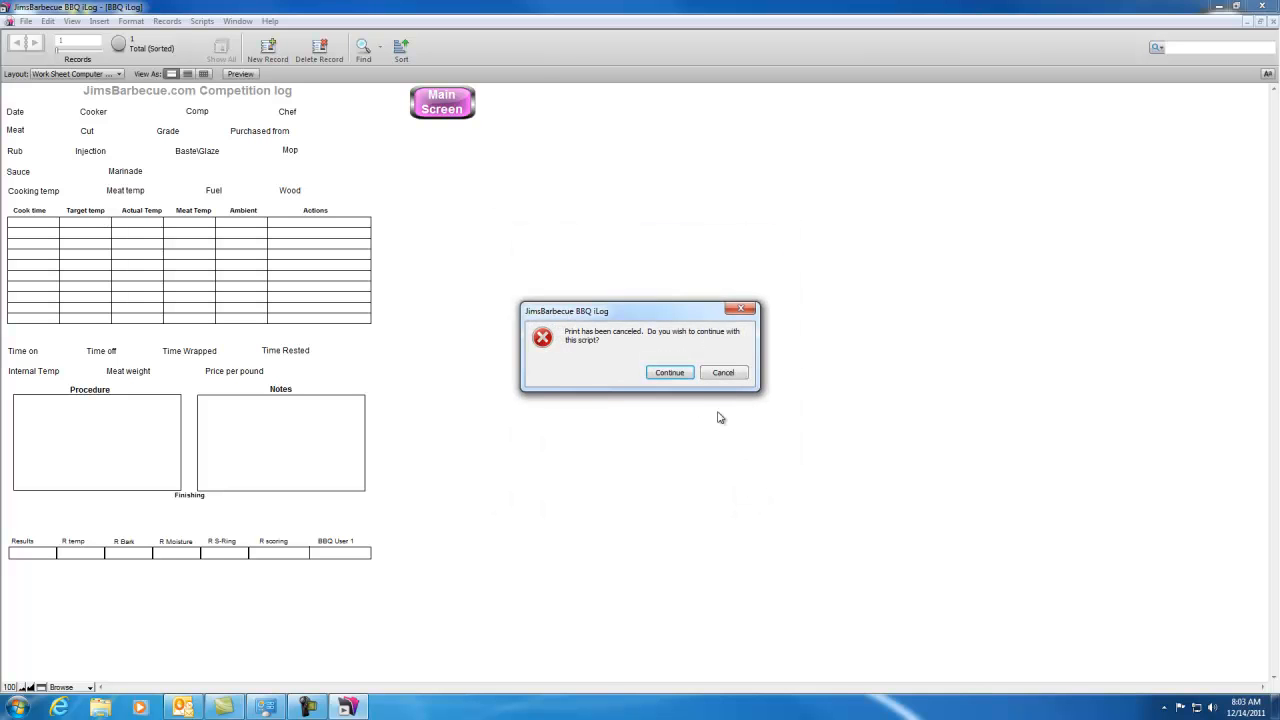
pyautogui.click(684, 375)
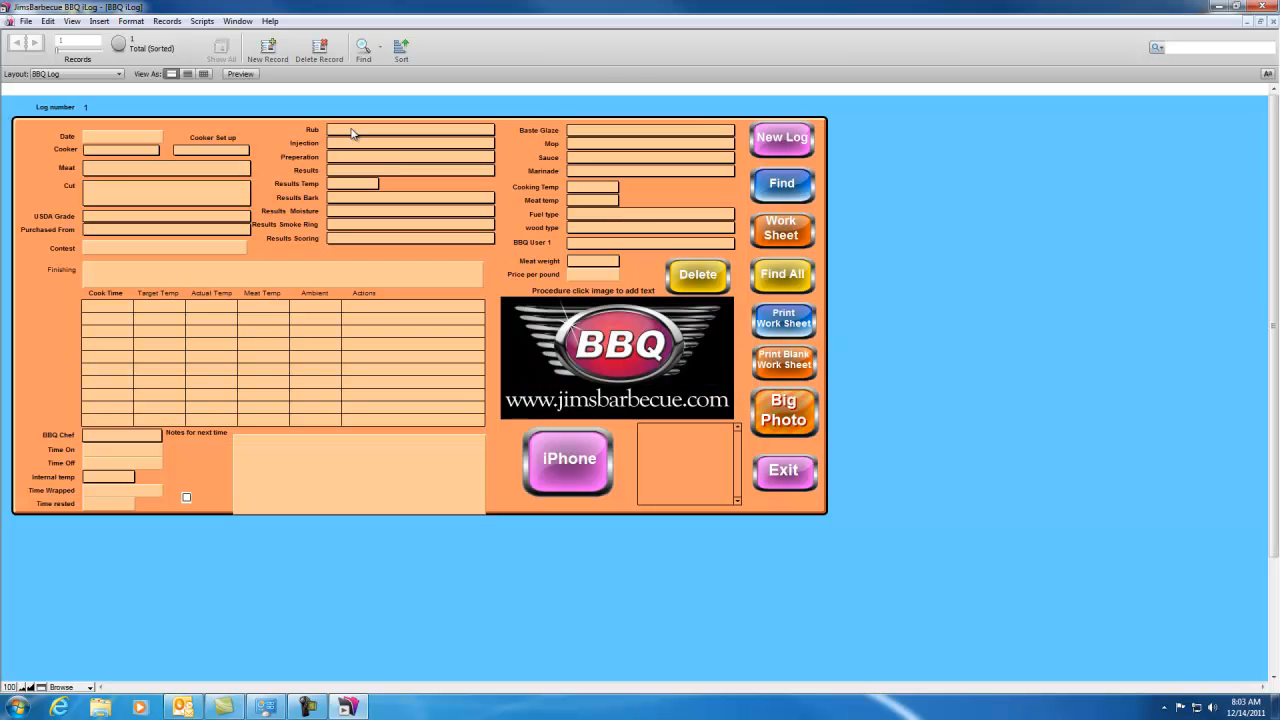
# Set the log's date to 12/14/2011 using the calendar.
pyautogui.click(97, 137)
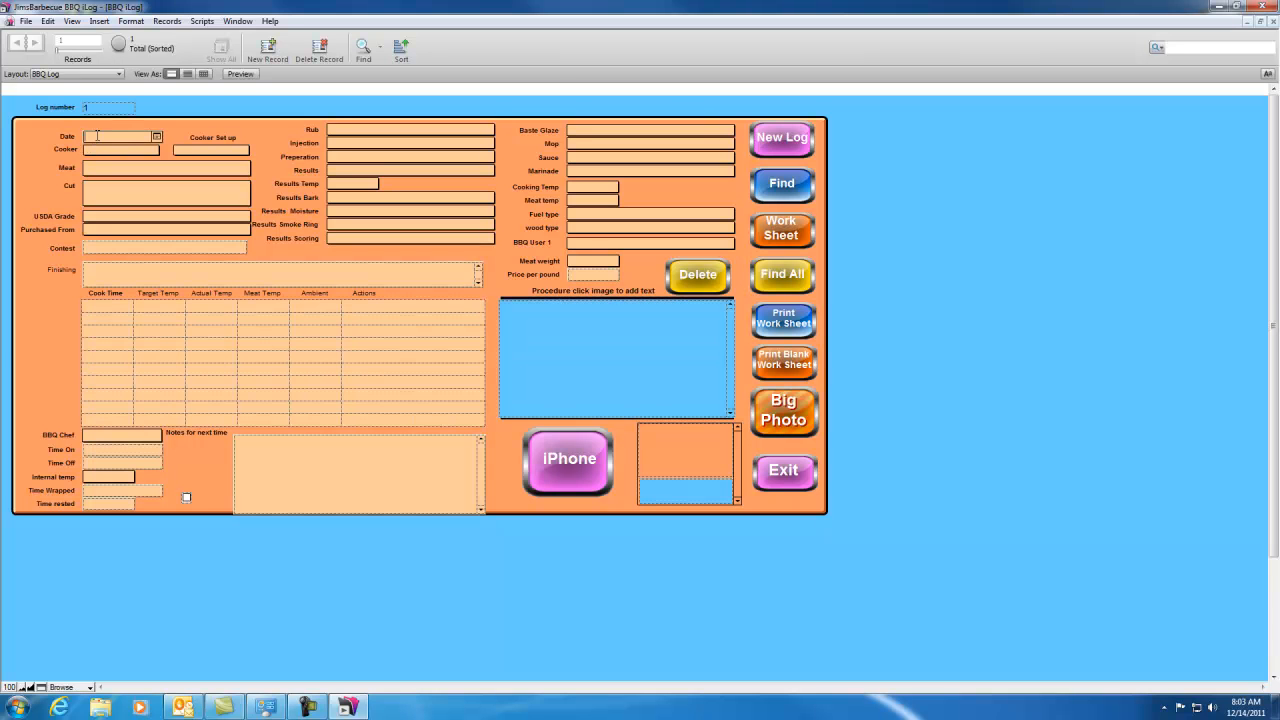
pyautogui.click(156, 137)
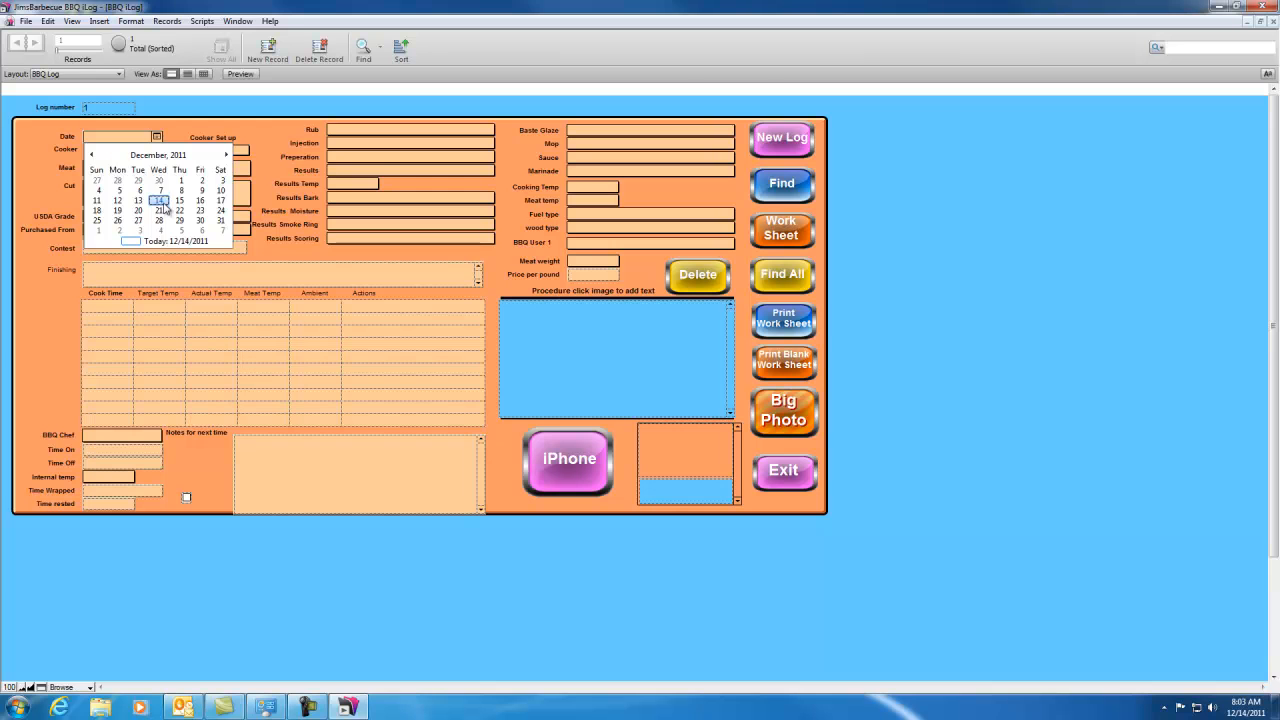
pyautogui.click(164, 204)
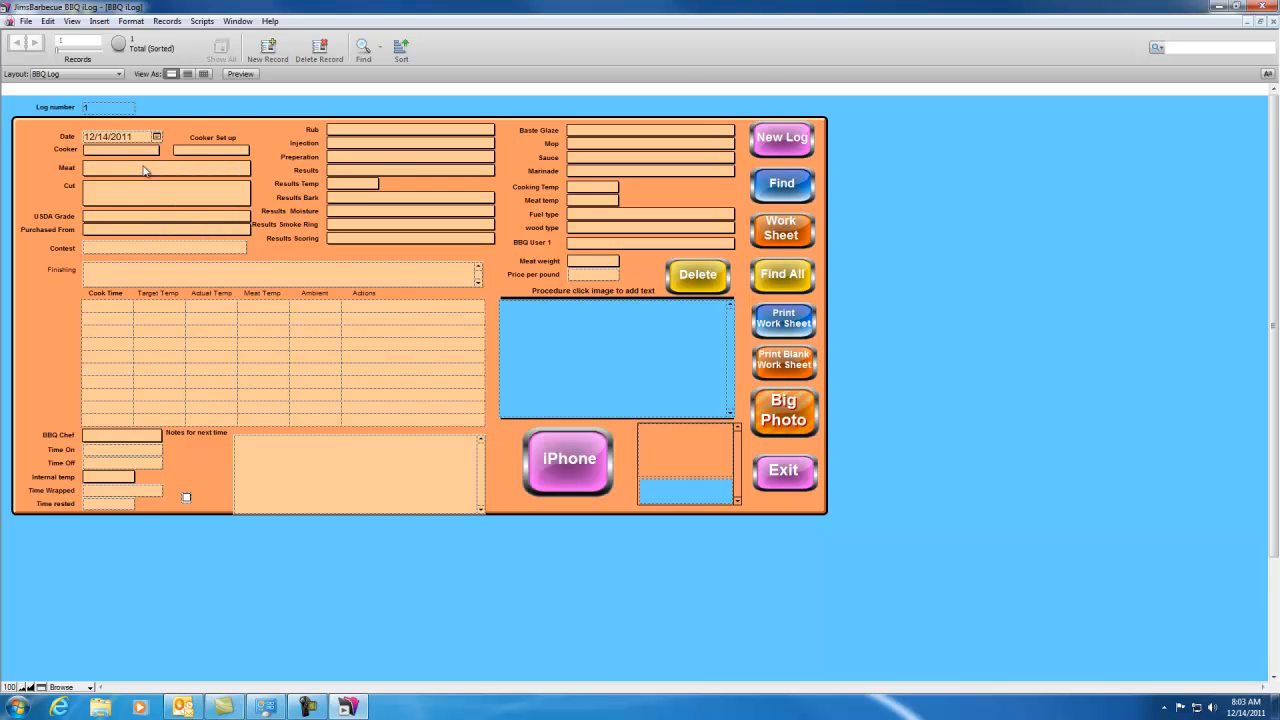
# Add "homemade" as a new entry after Bradley in the cooker value list.
pyautogui.click(144, 153)
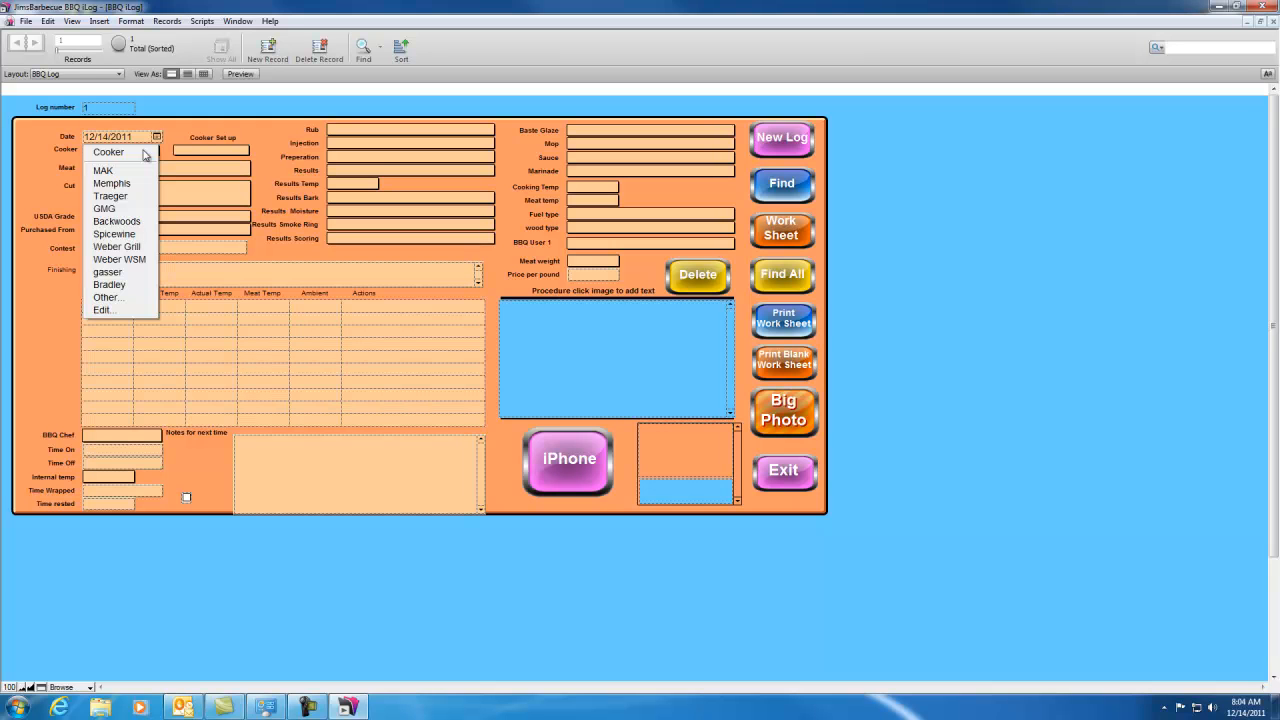
pyautogui.click(115, 312)
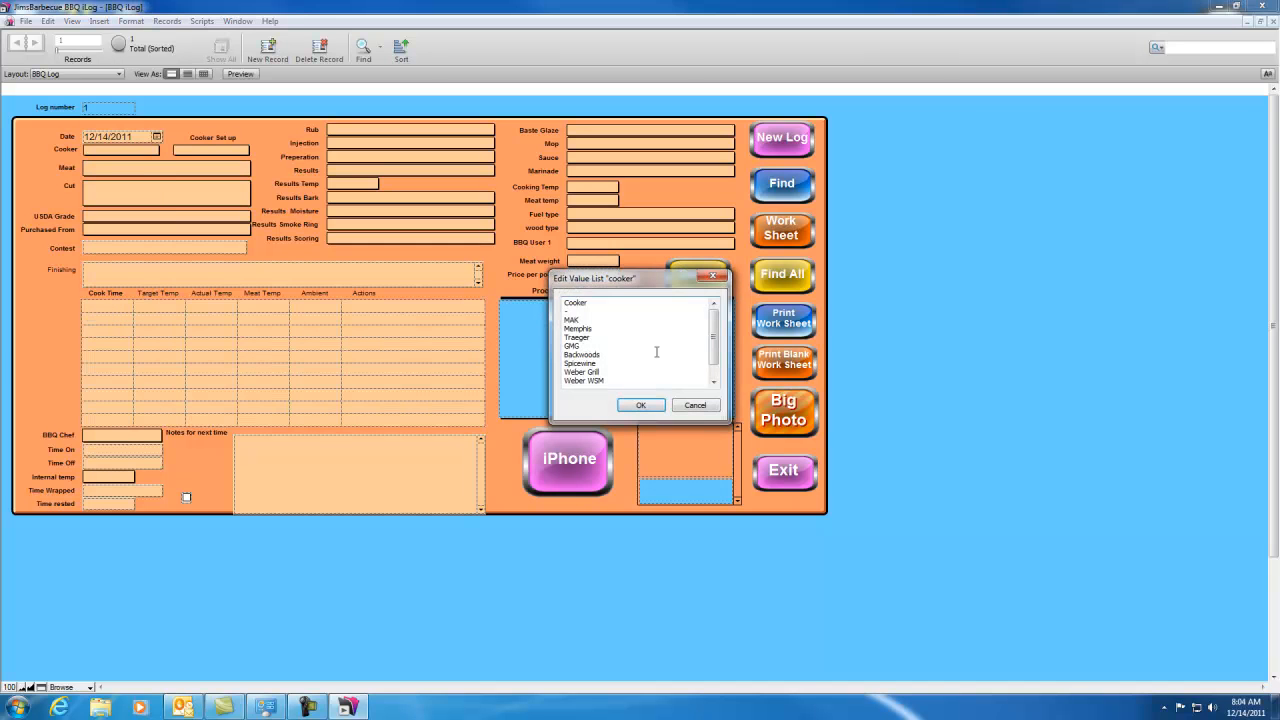
pyautogui.moveTo(713, 338); pyautogui.dragTo(718, 364)
pyautogui.click(614, 387)
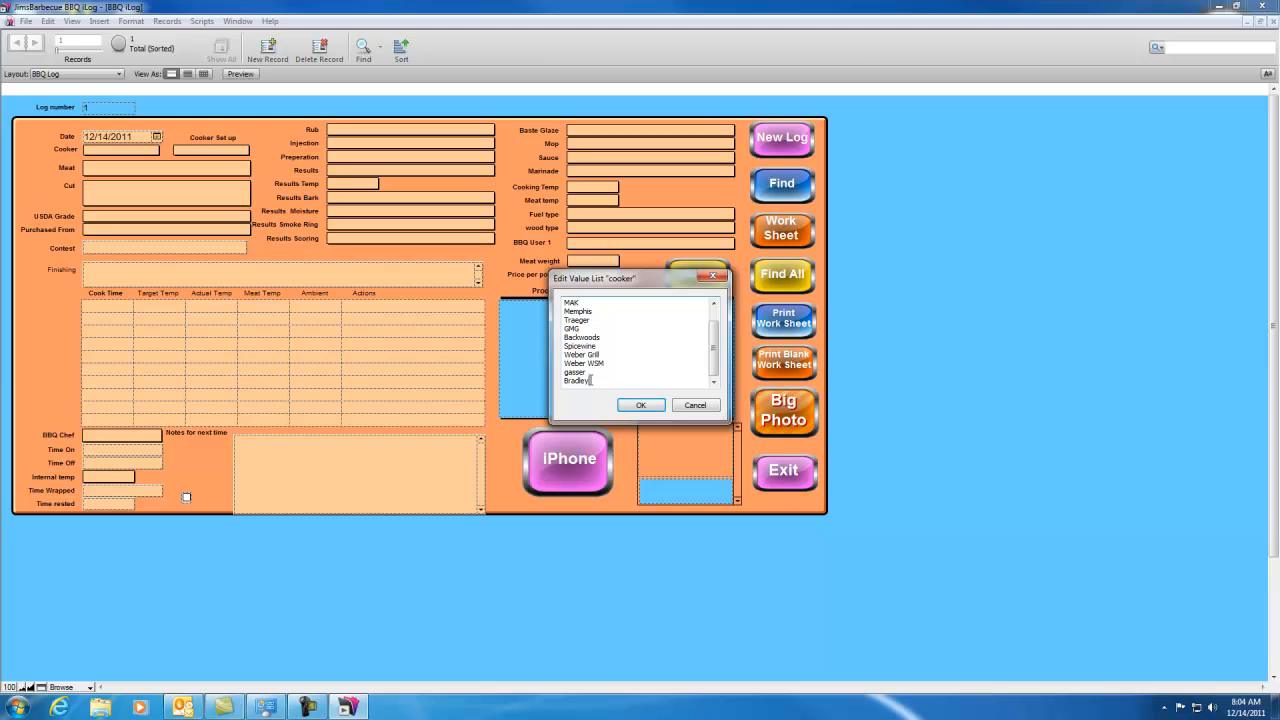
pyautogui.press('Return')
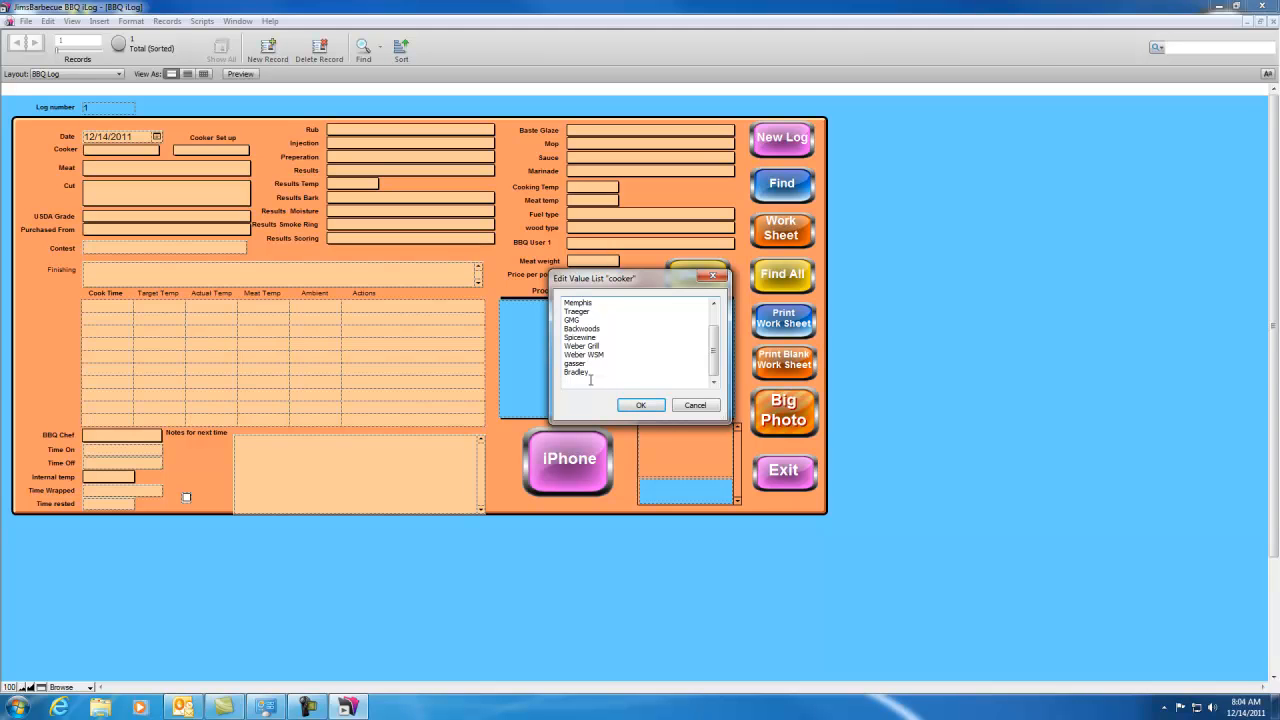
pyautogui.write('h')
pyautogui.click(640, 405)
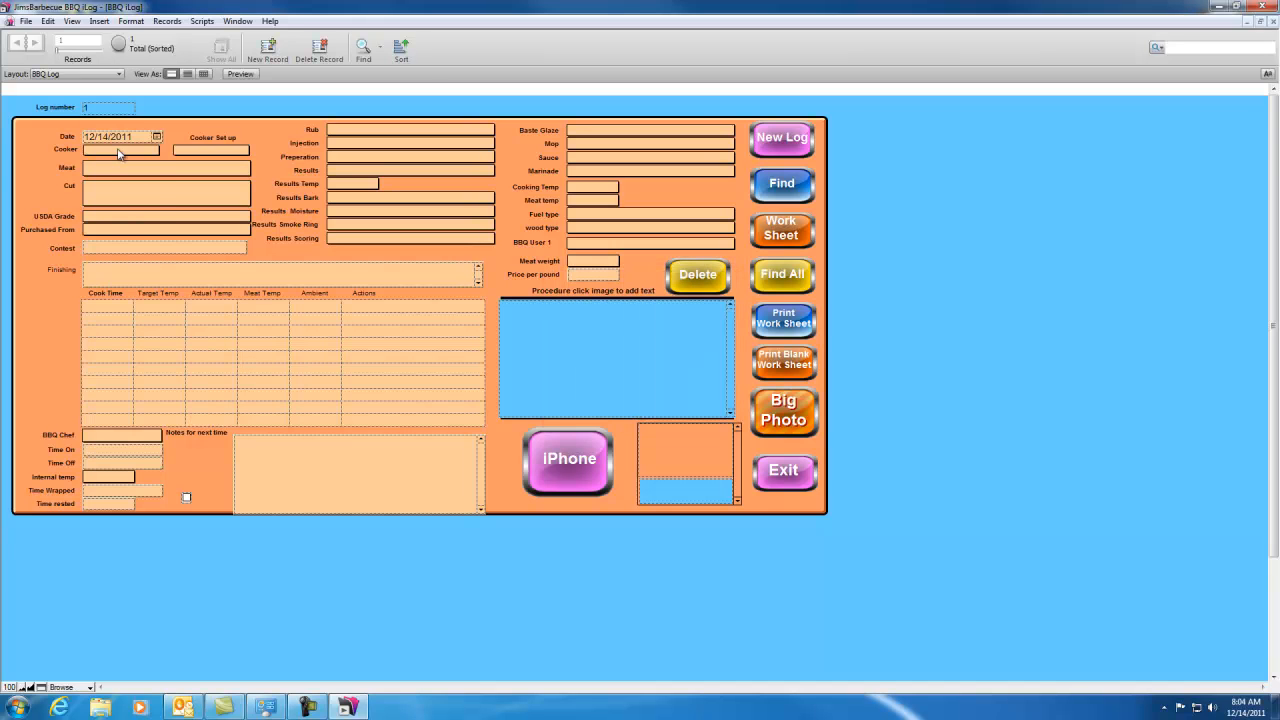
# Set the log's cooker to Backwoods.
pyautogui.click(120, 150)
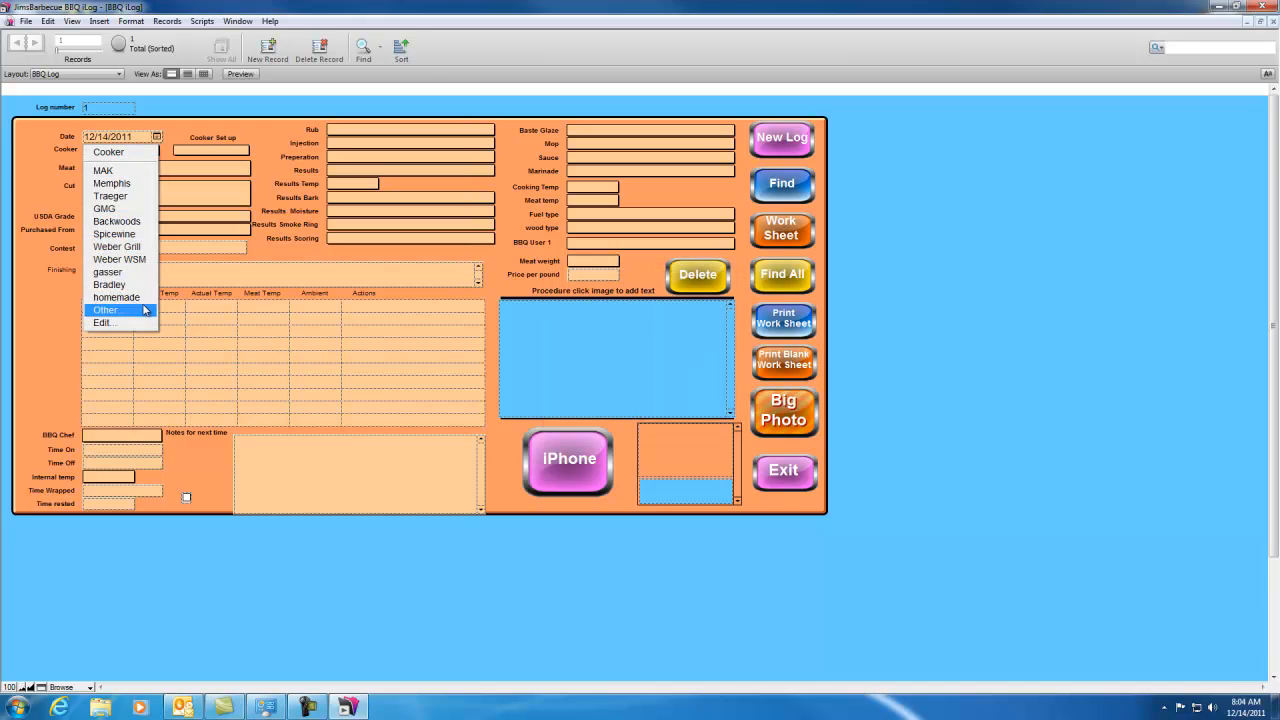
pyautogui.press('Up')
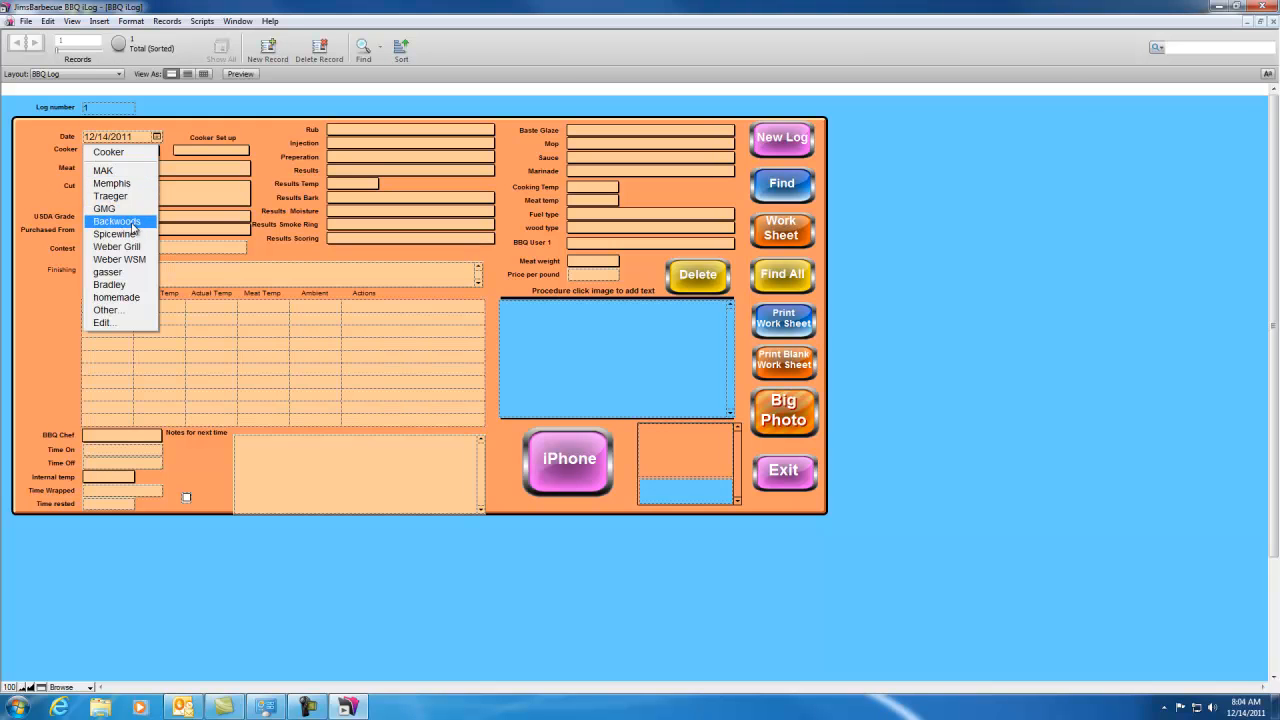
pyautogui.click(132, 221)
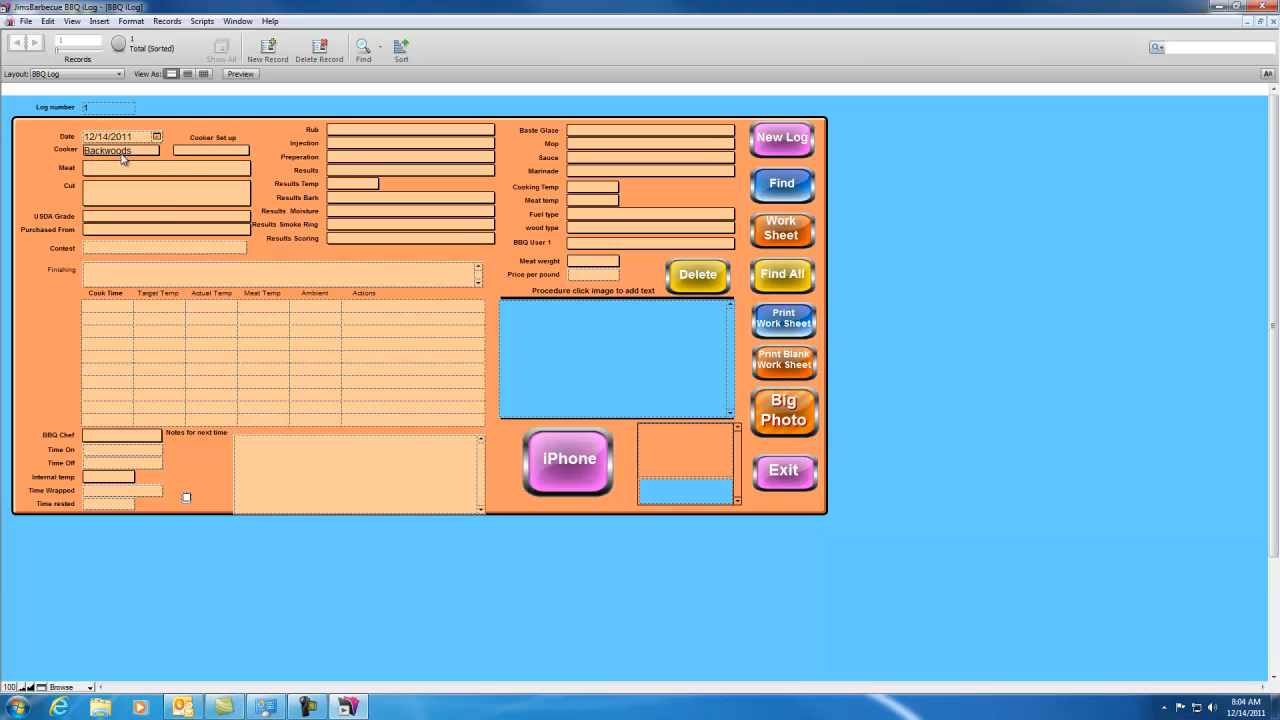
# Change the log's cooker to MAK.
pyautogui.click(139, 157)
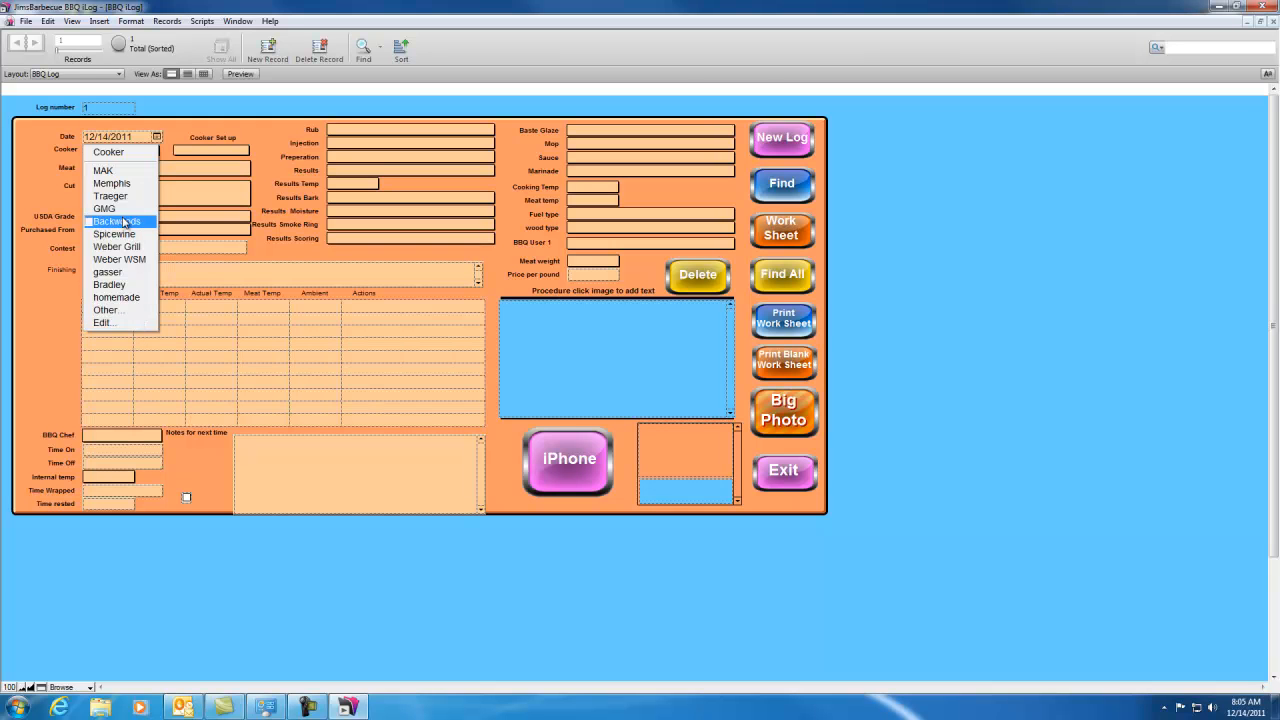
pyautogui.click(118, 222)
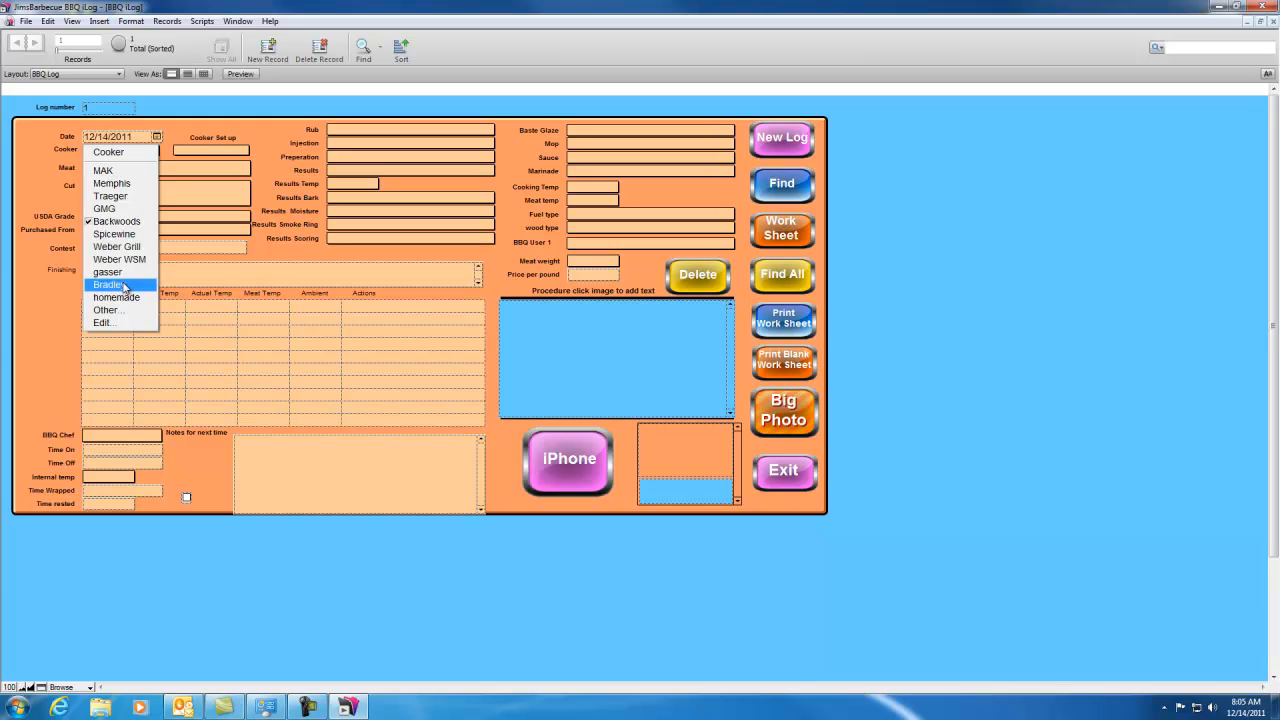
pyautogui.press('Up')
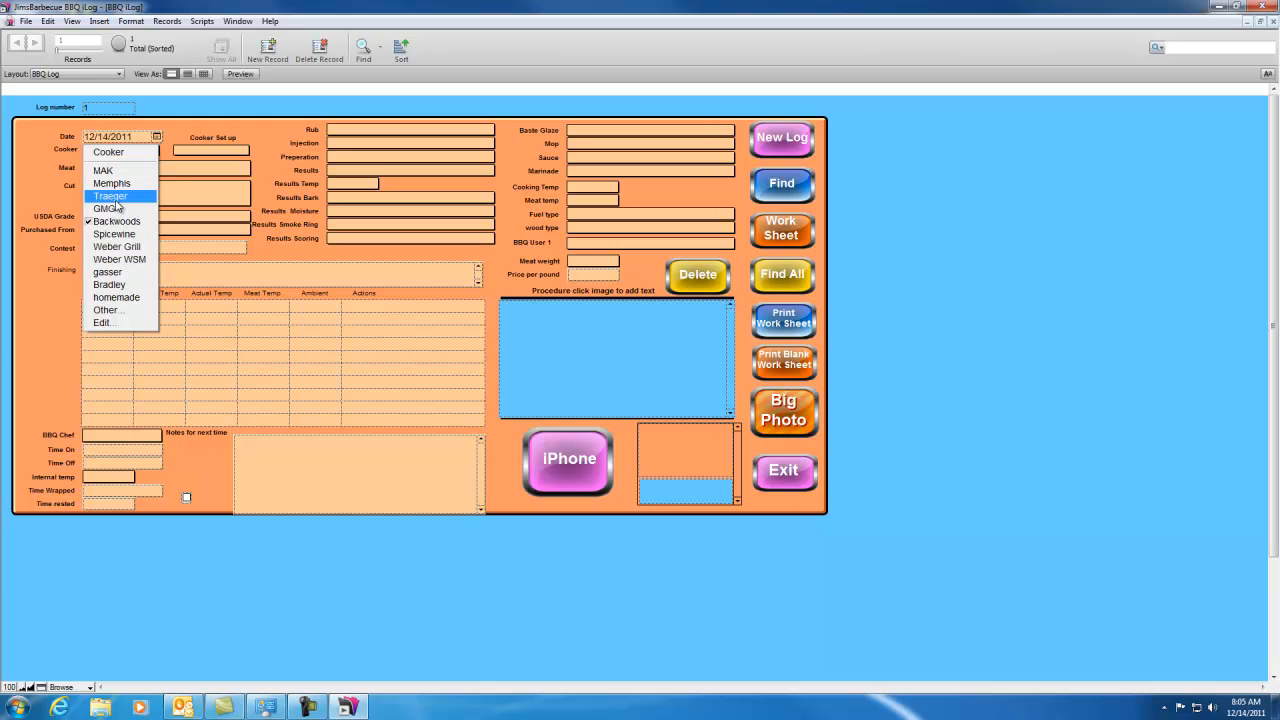
pyautogui.click(115, 172)
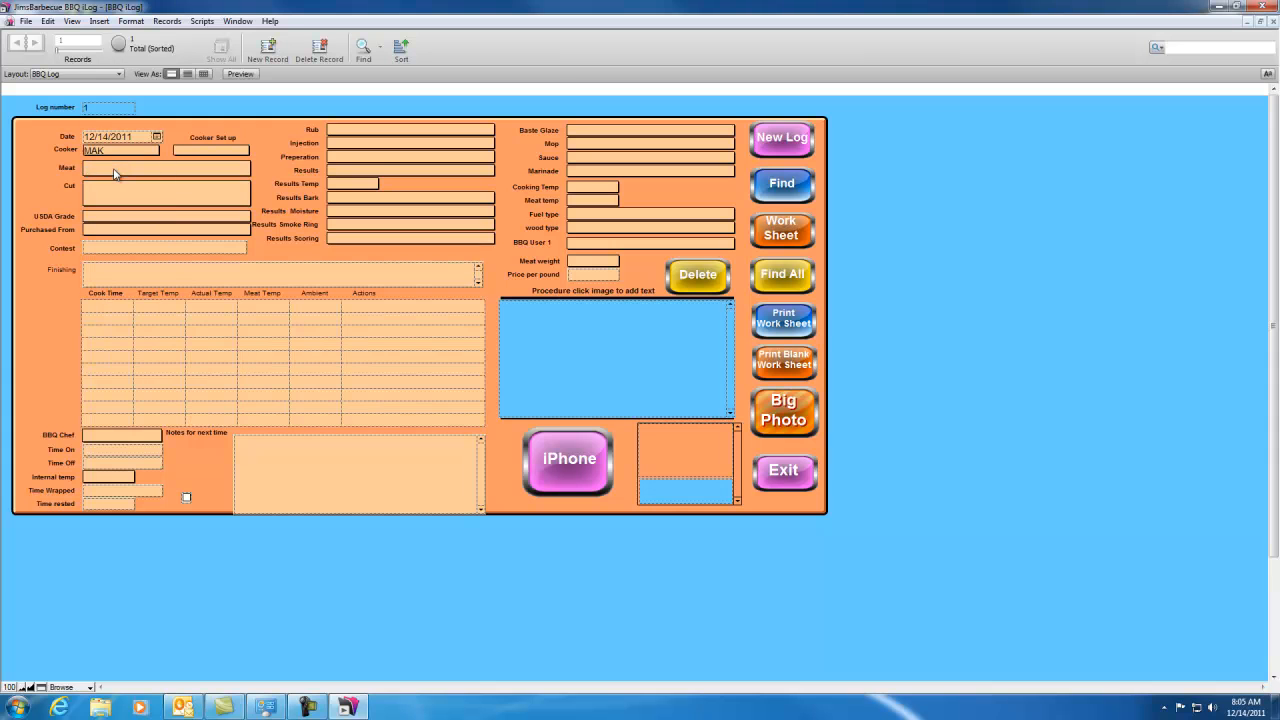
# Set the cooker setup to Blank drip pan and the meat type to Pork.
pyautogui.click(199, 152)
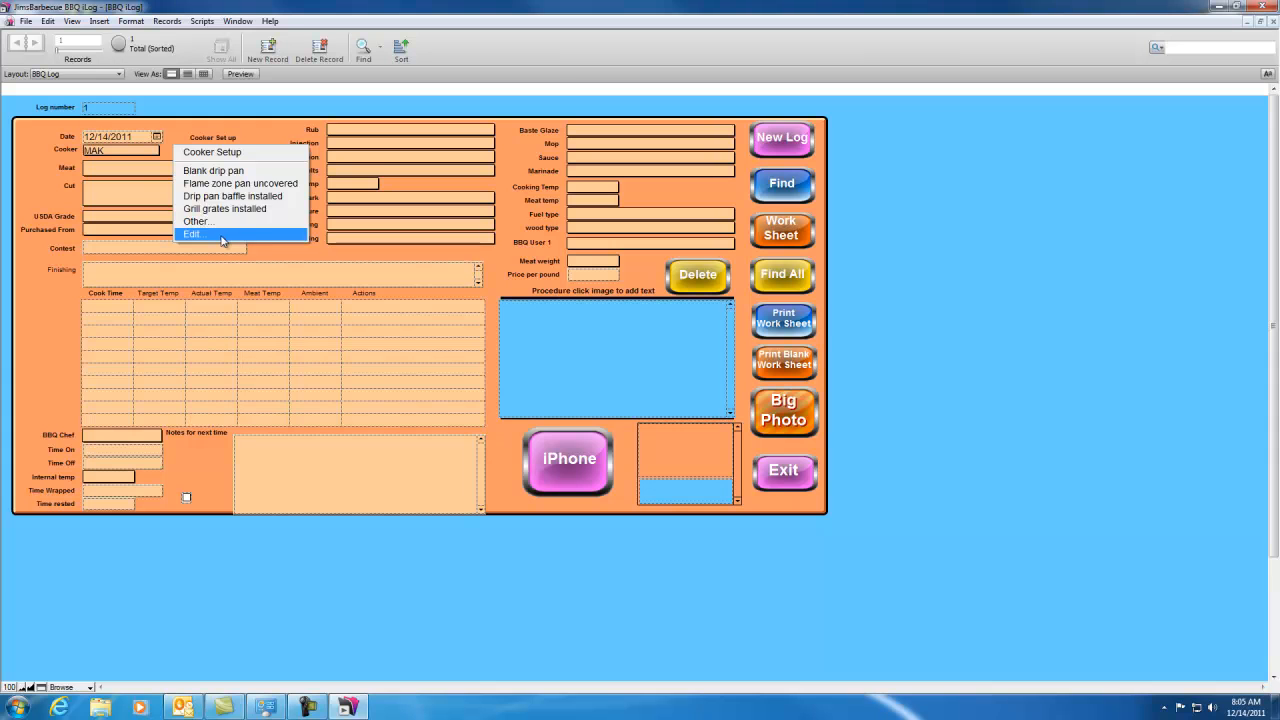
pyautogui.click(220, 172)
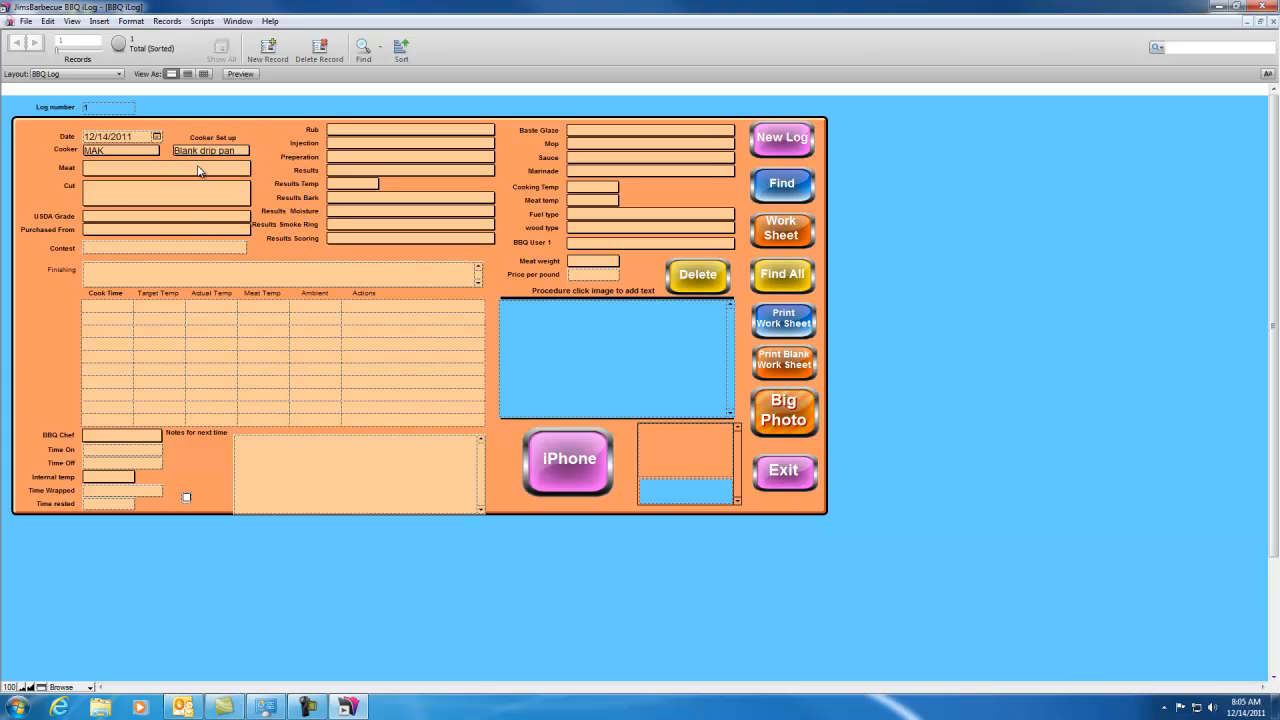
pyautogui.click(199, 170)
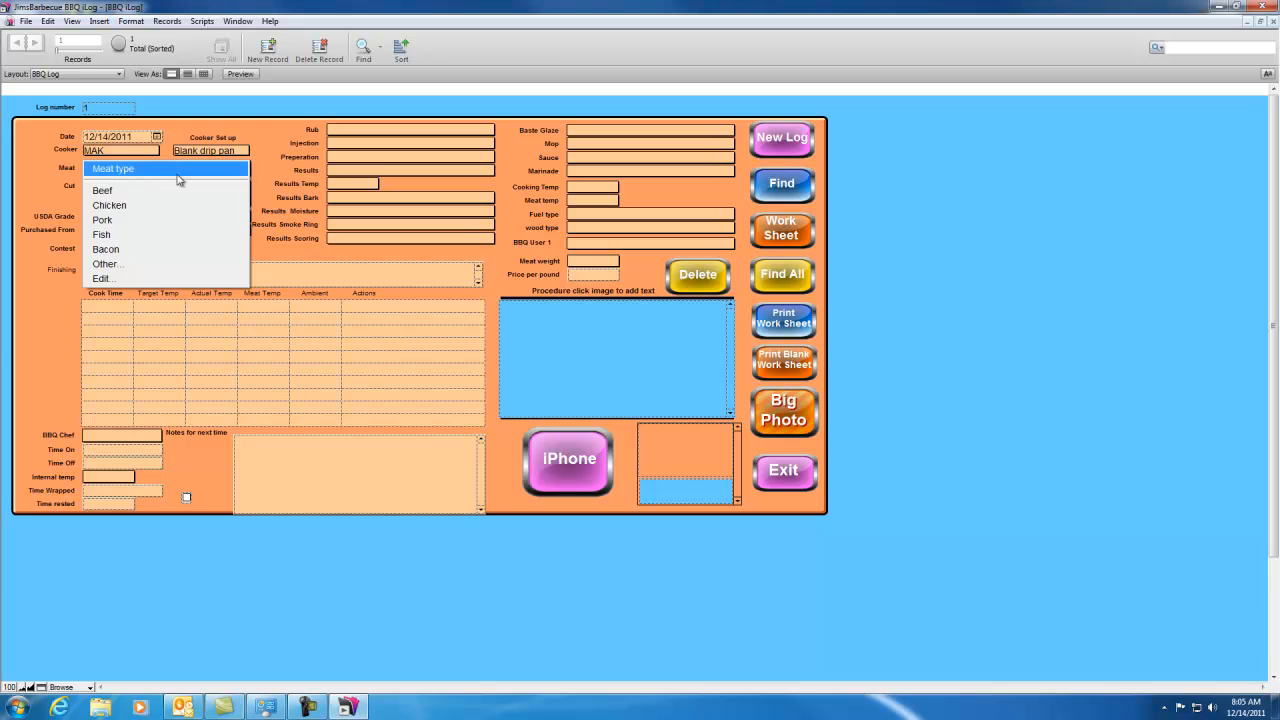
pyautogui.click(127, 221)
# Add "Ribs STL" as a new entry in the cut of meat value list.
pyautogui.click(128, 195)
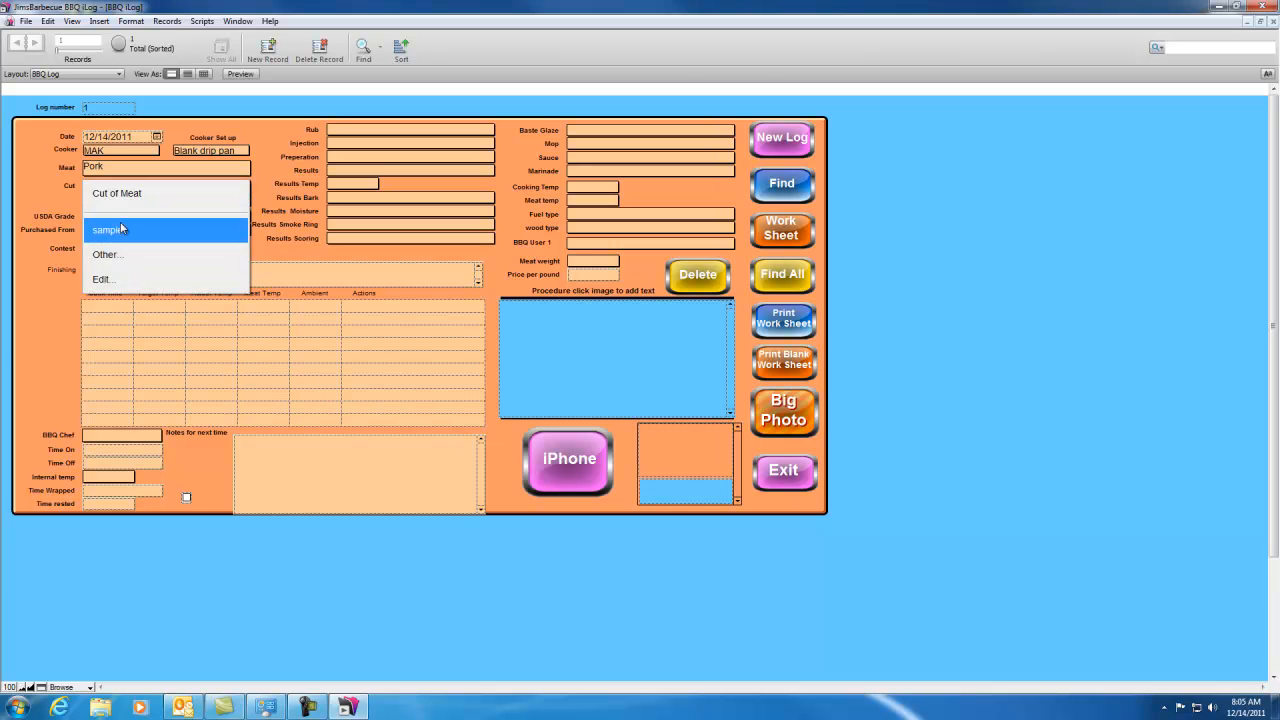
pyautogui.click(112, 285)
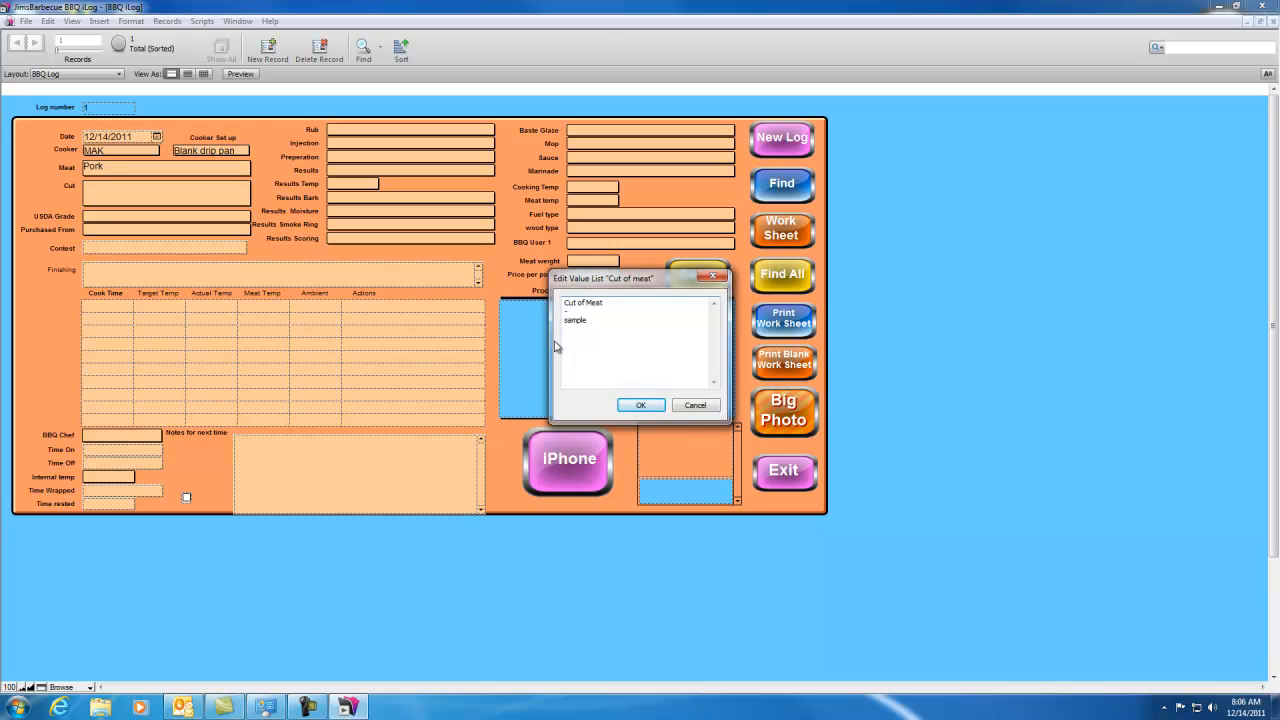
pyautogui.press('Return')
pyautogui.write('Ribs S')
pyautogui.click(641, 405)
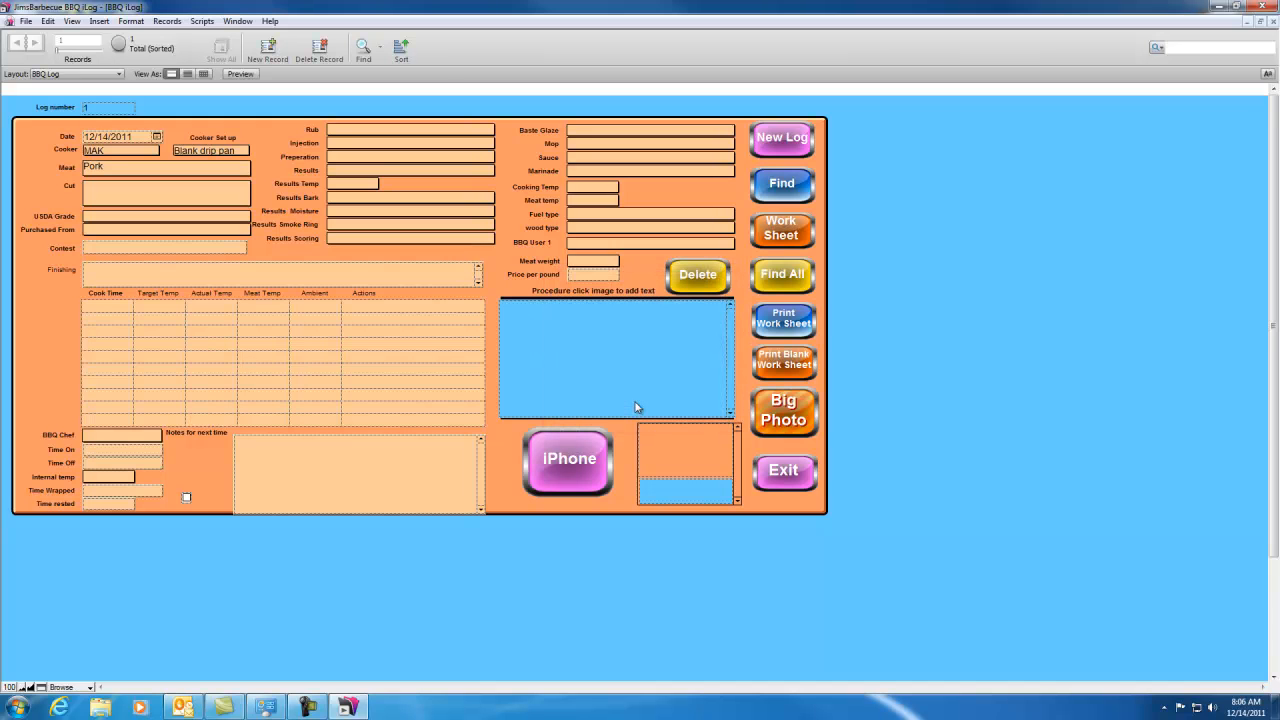
# Set the log's cut to Ribs STL and view the USDA grade choices without picking one.
pyautogui.click(140, 203)
pyautogui.click(133, 256)
pyautogui.click(116, 219)
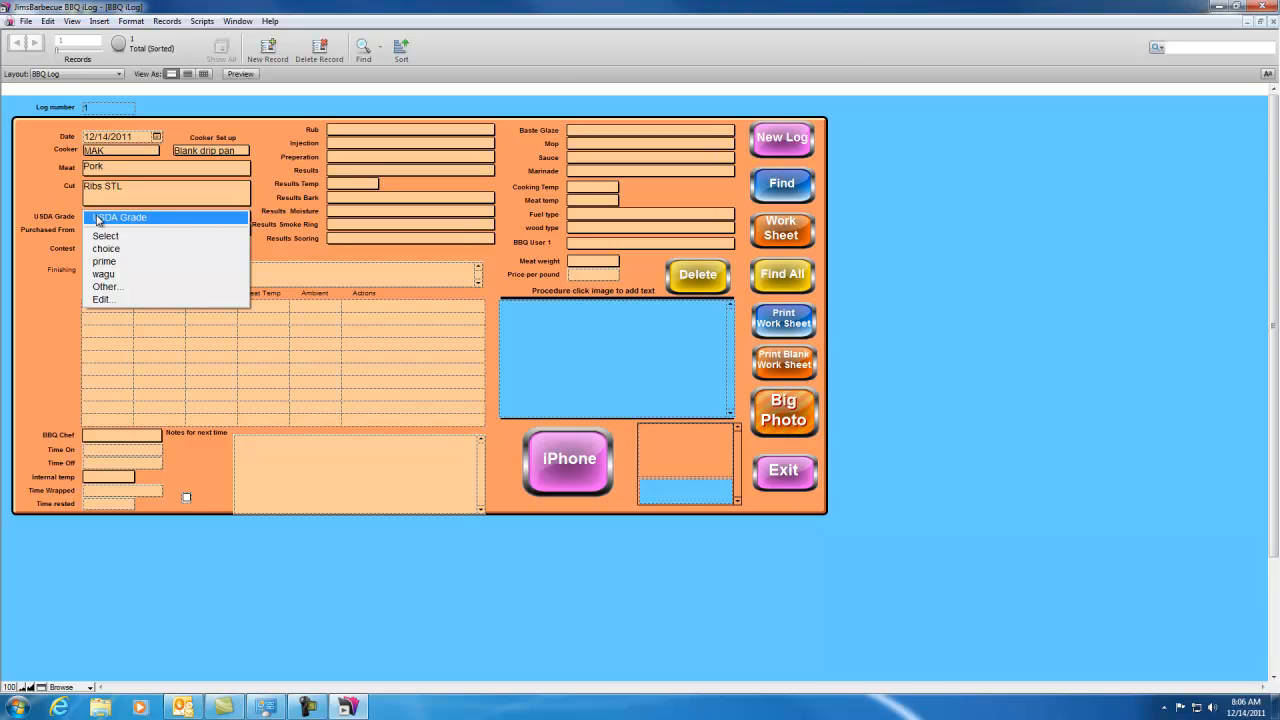
pyautogui.click(53, 198)
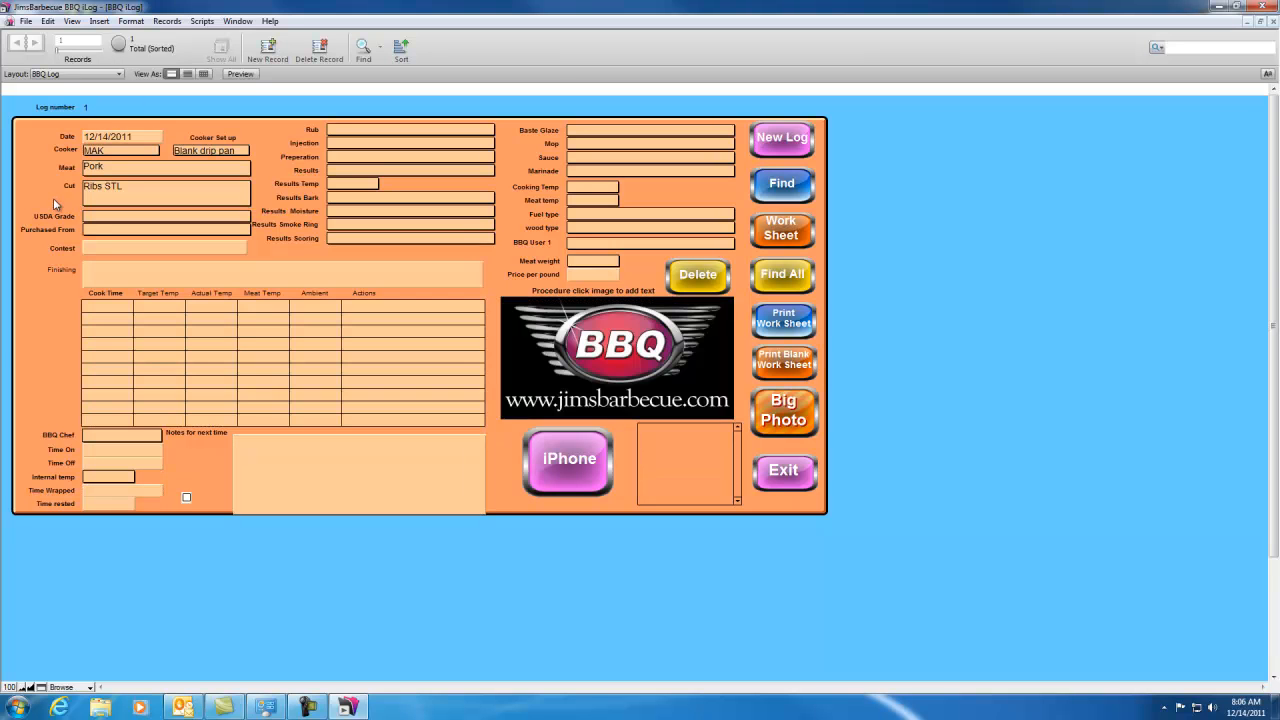
# Add "RD" to the Purchased From value list and set the log's purchase source to RD.
pyautogui.click(107, 232)
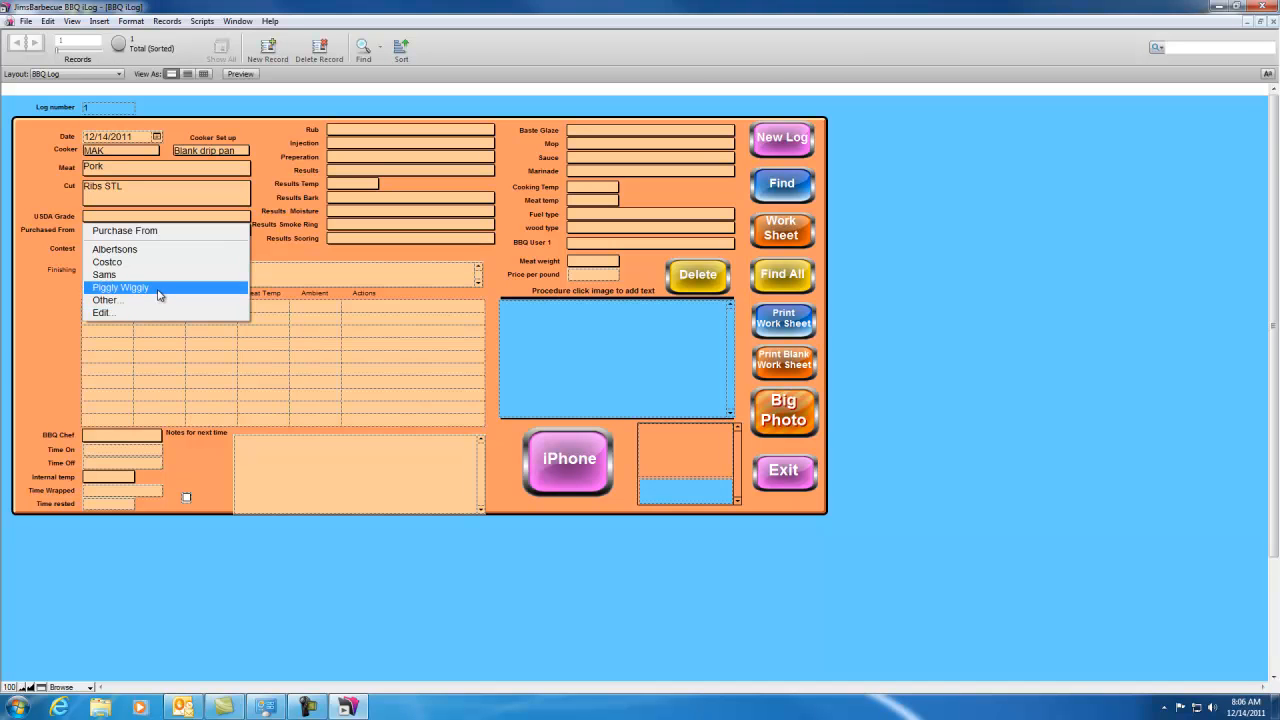
pyautogui.click(129, 313)
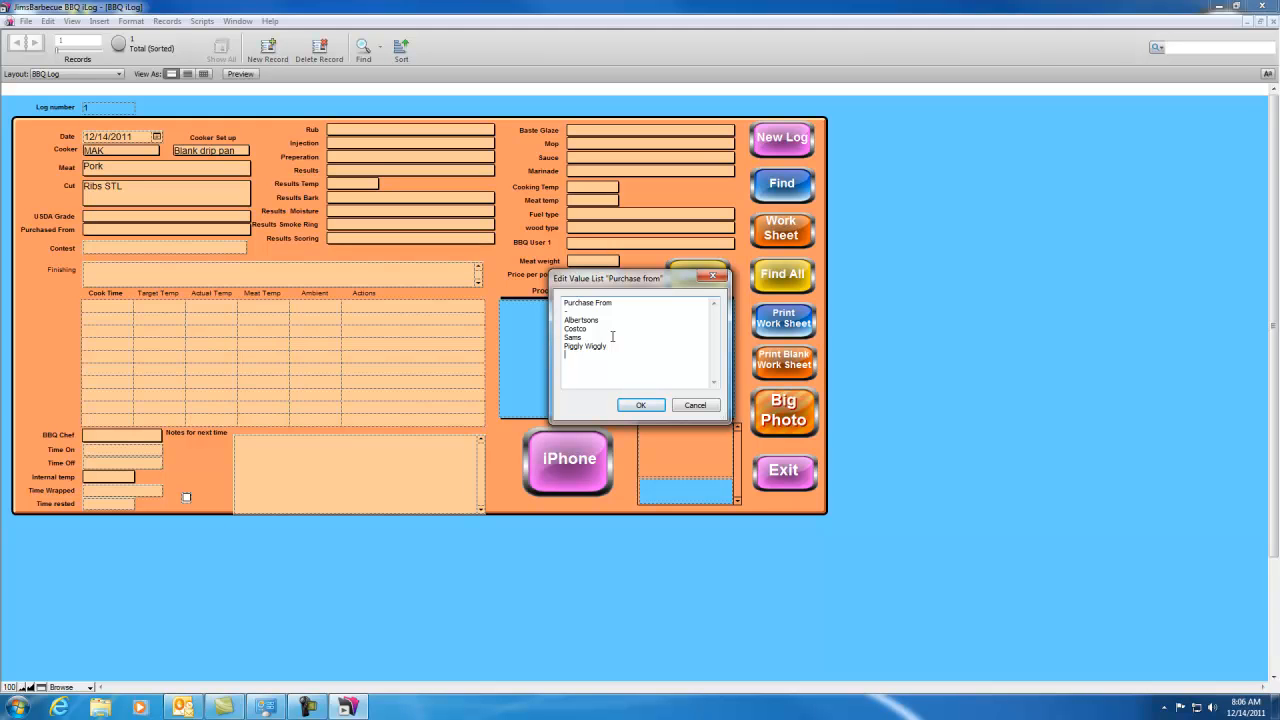
pyautogui.write('RD')
pyautogui.click(641, 405)
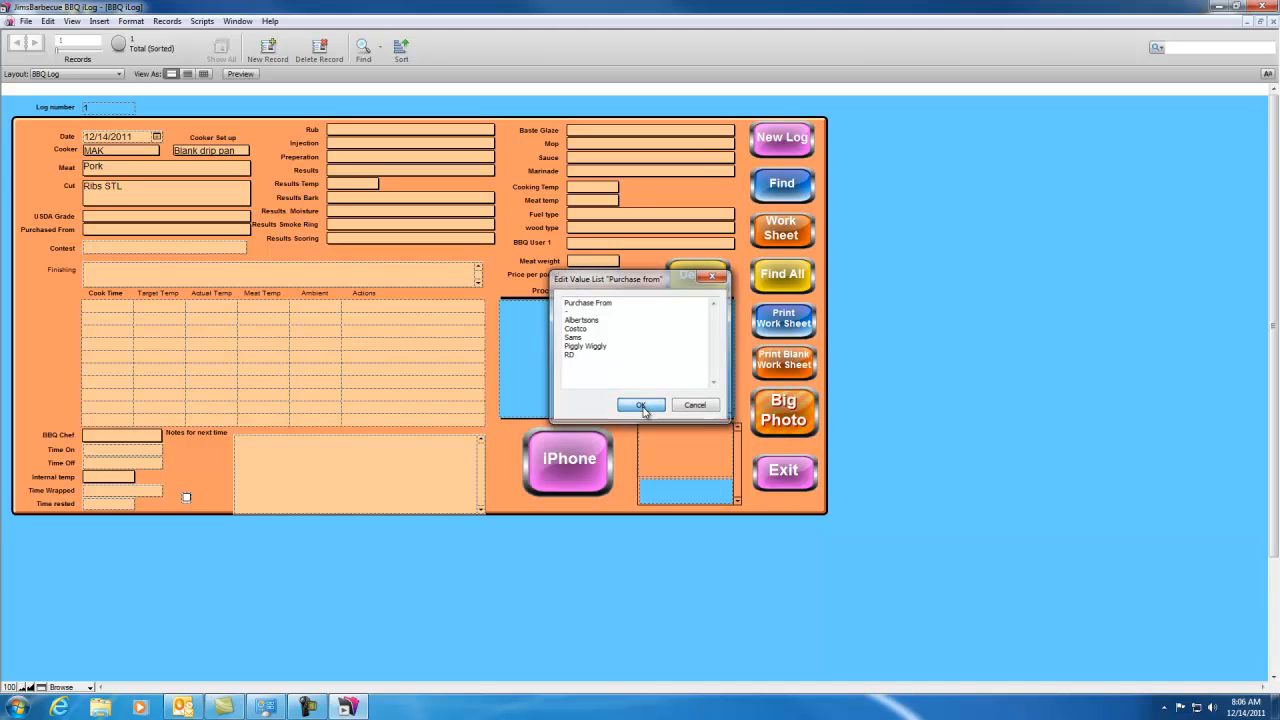
pyautogui.click(140, 230)
pyautogui.click(124, 301)
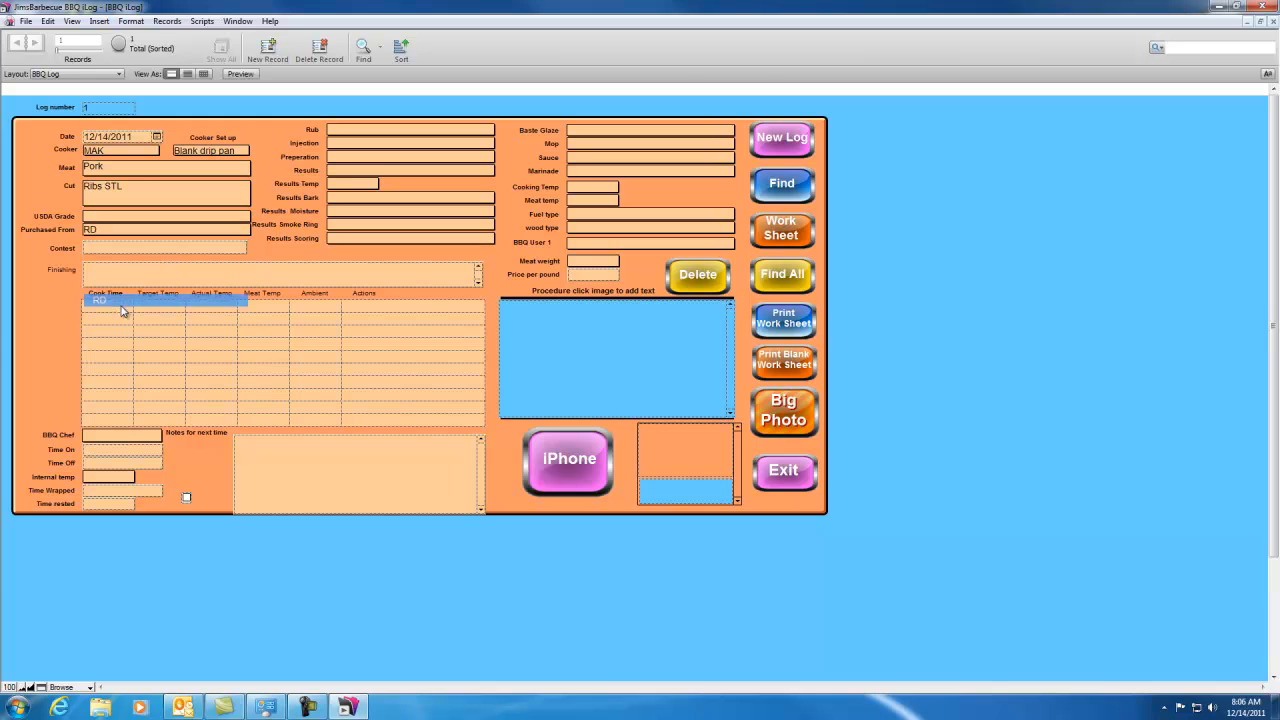
# Set the log's rub to 3eyz.
pyautogui.click(131, 248)
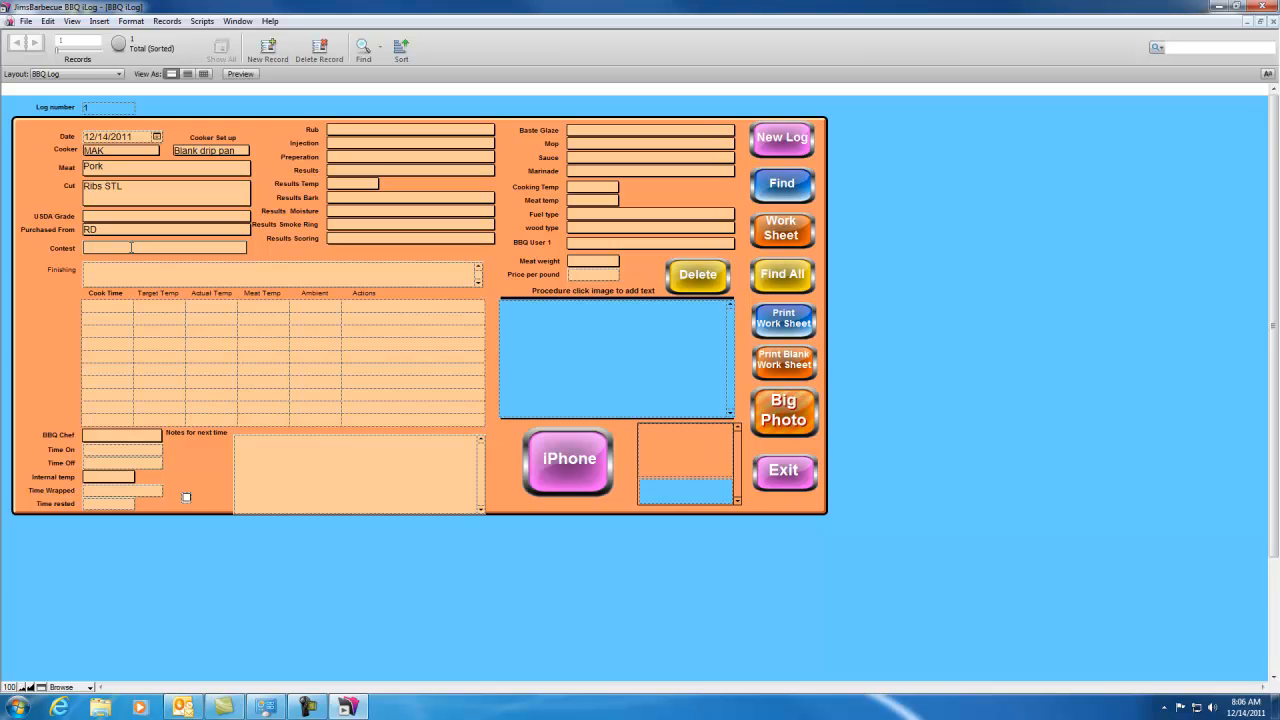
pyautogui.click(347, 131)
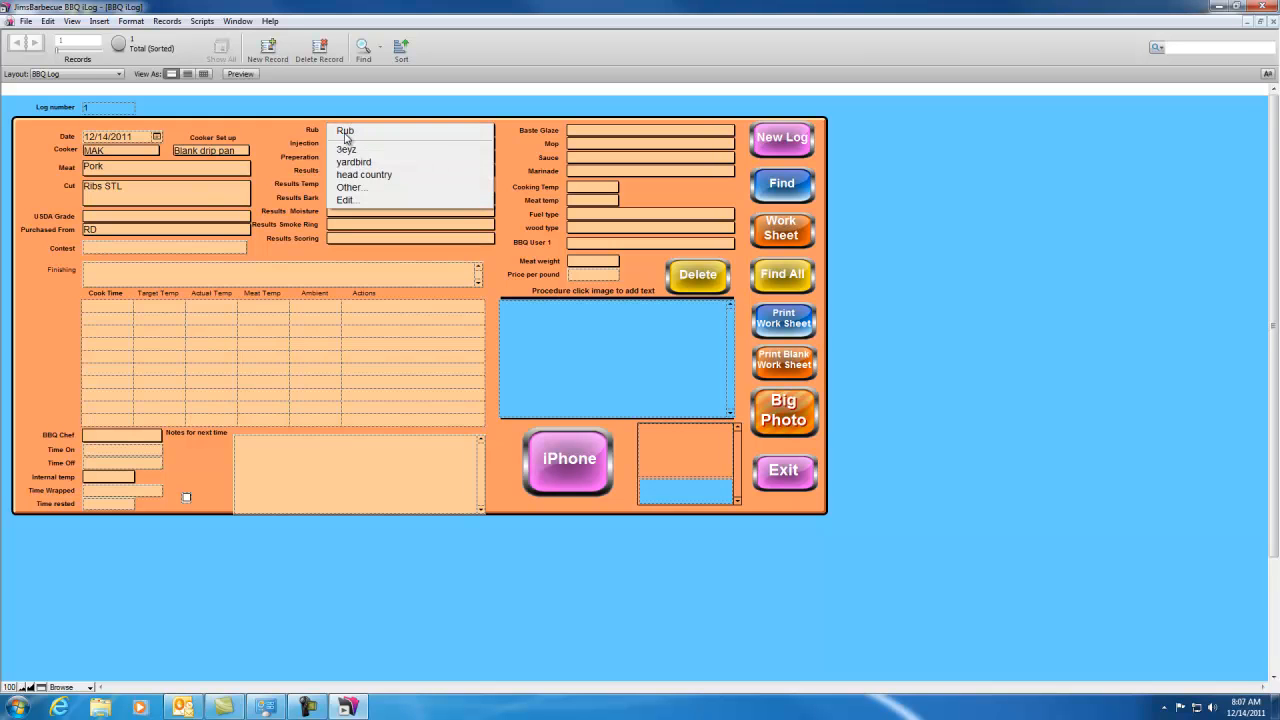
pyautogui.click(403, 152)
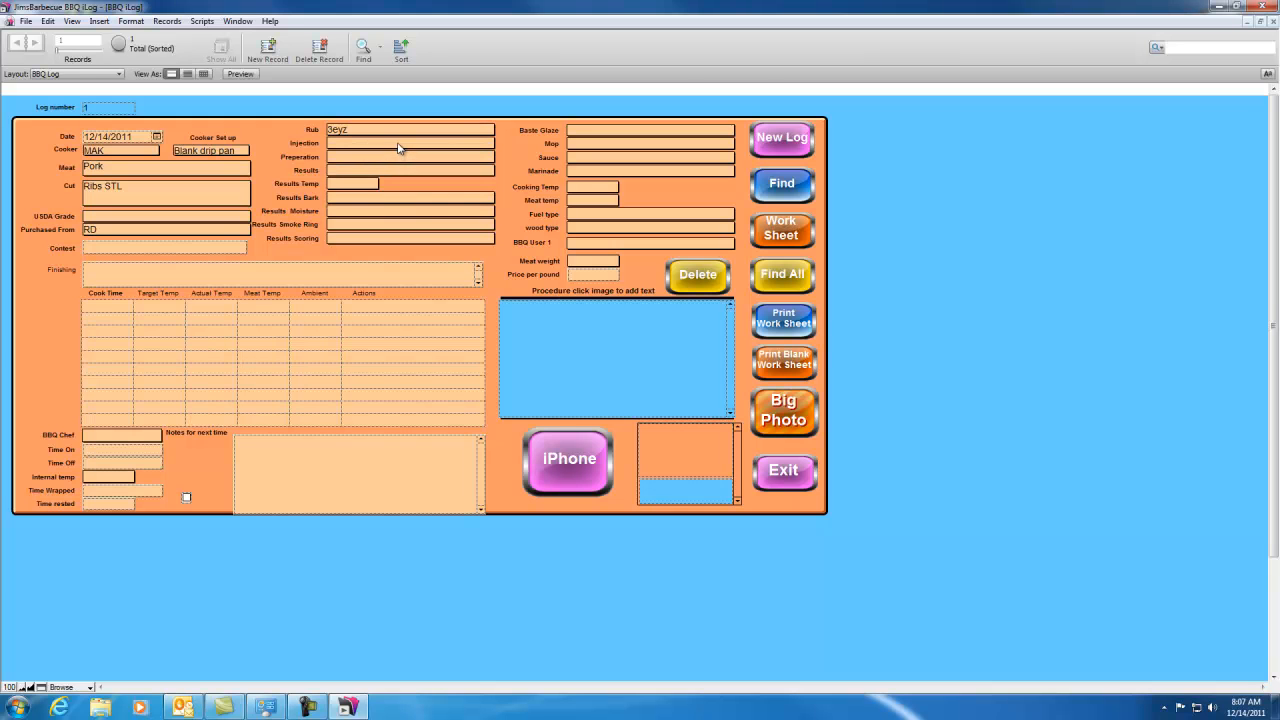
# Examine the choices offered for injection, preparation, results, results bark and baste glaze without picking any.
pyautogui.click(398, 145)
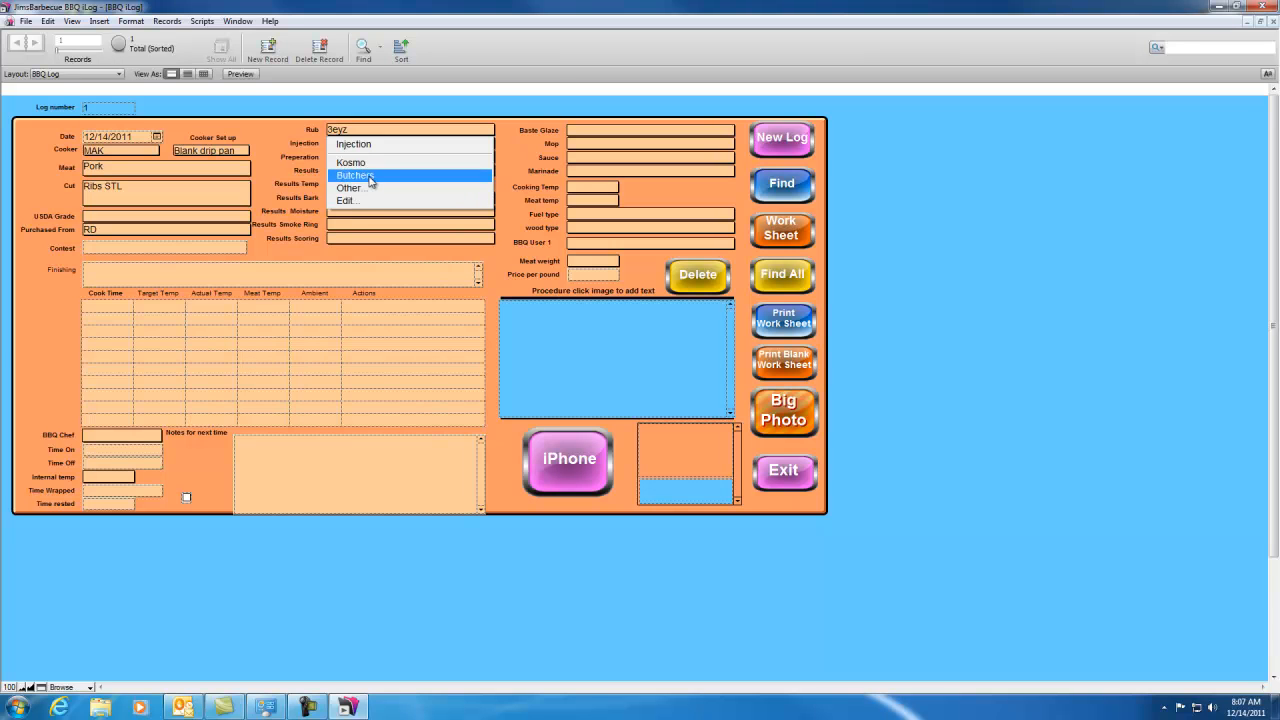
pyautogui.click(283, 141)
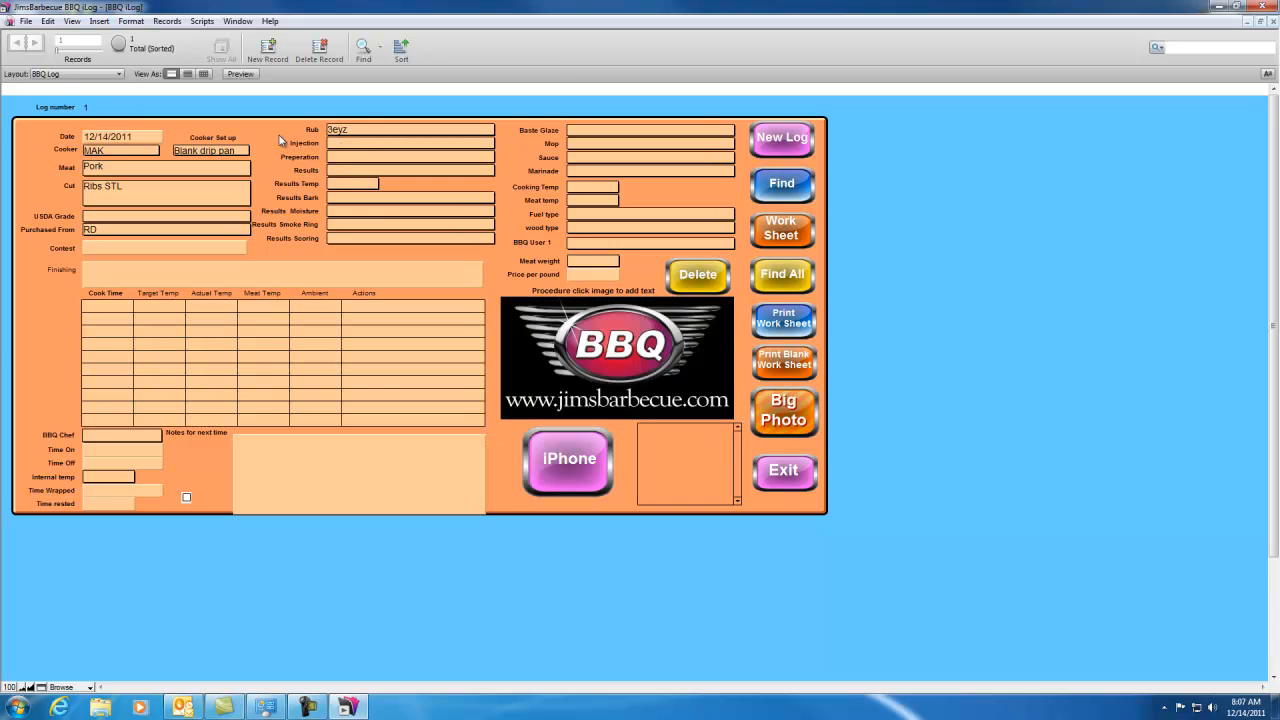
pyautogui.click(362, 157)
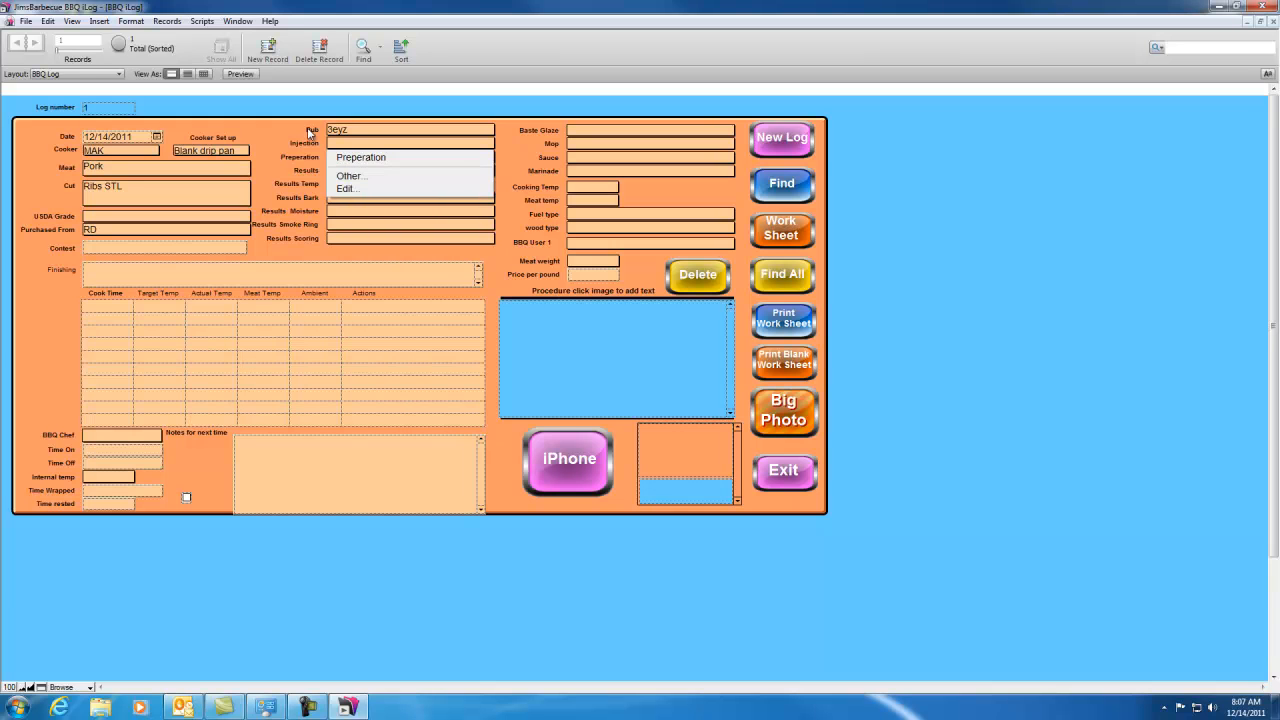
pyautogui.click(272, 146)
pyautogui.click(363, 174)
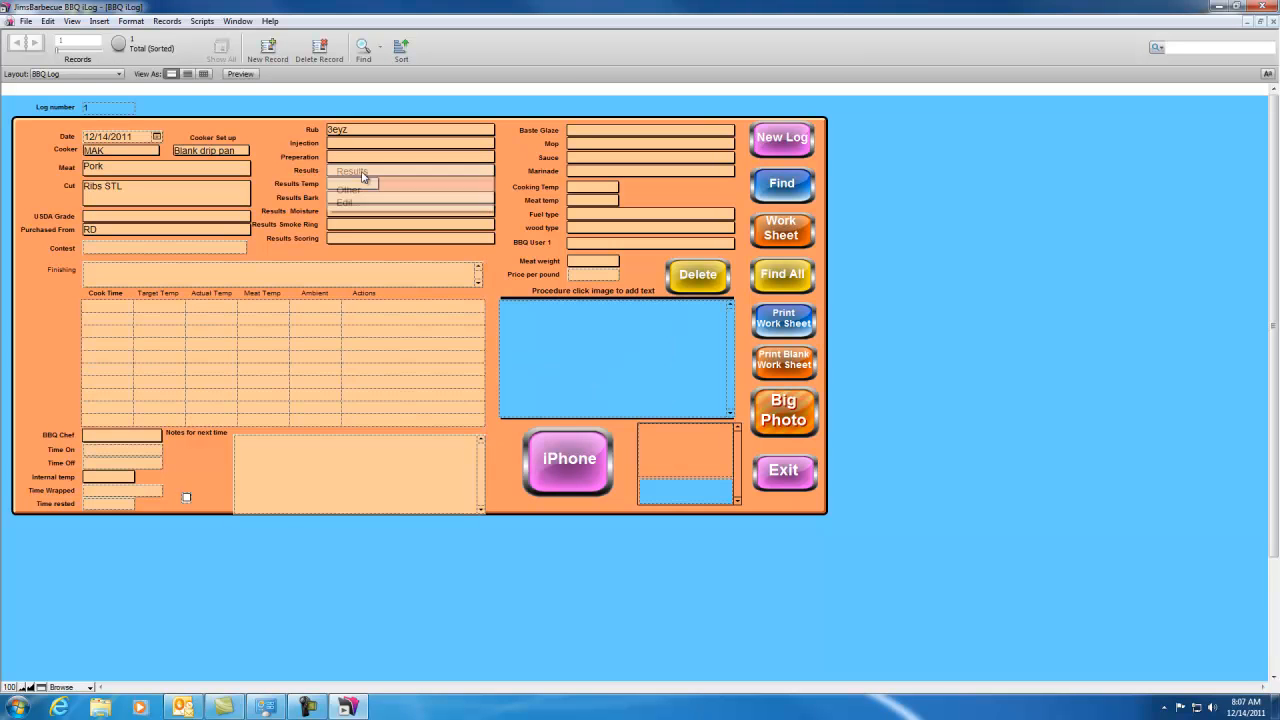
pyautogui.click(268, 175)
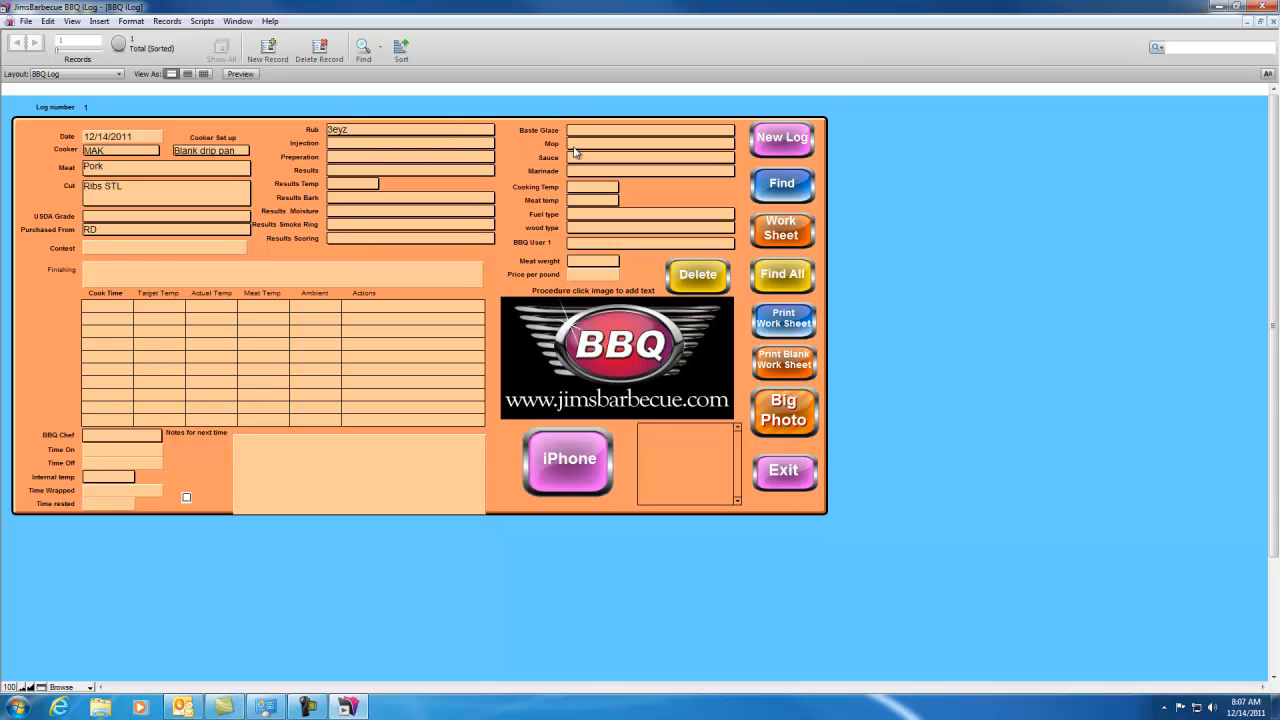
pyautogui.click(370, 199)
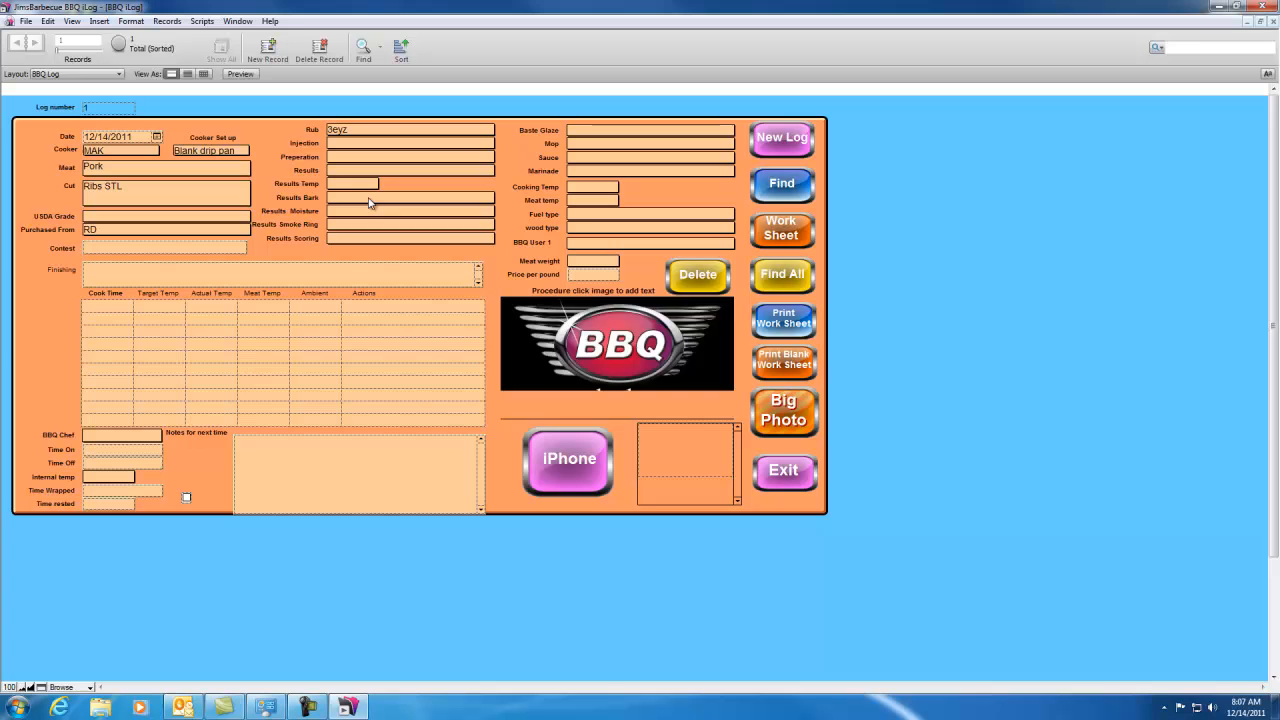
pyautogui.click(289, 213)
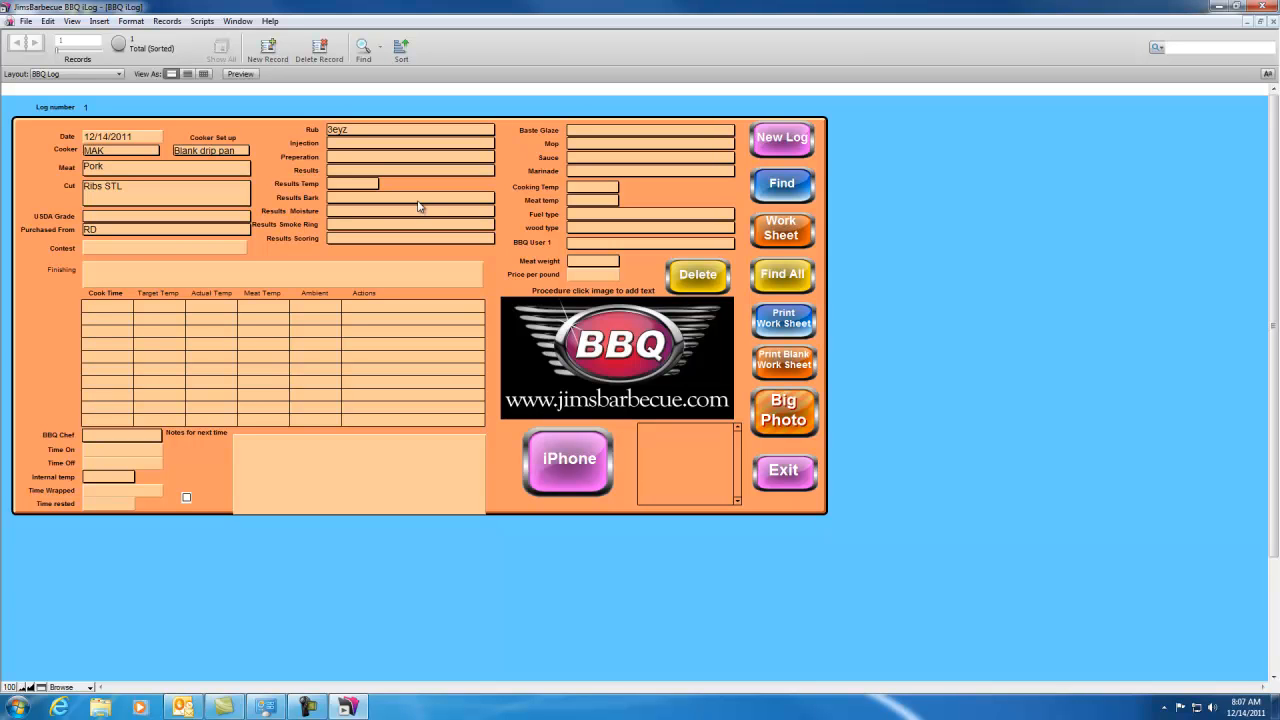
pyautogui.click(592, 136)
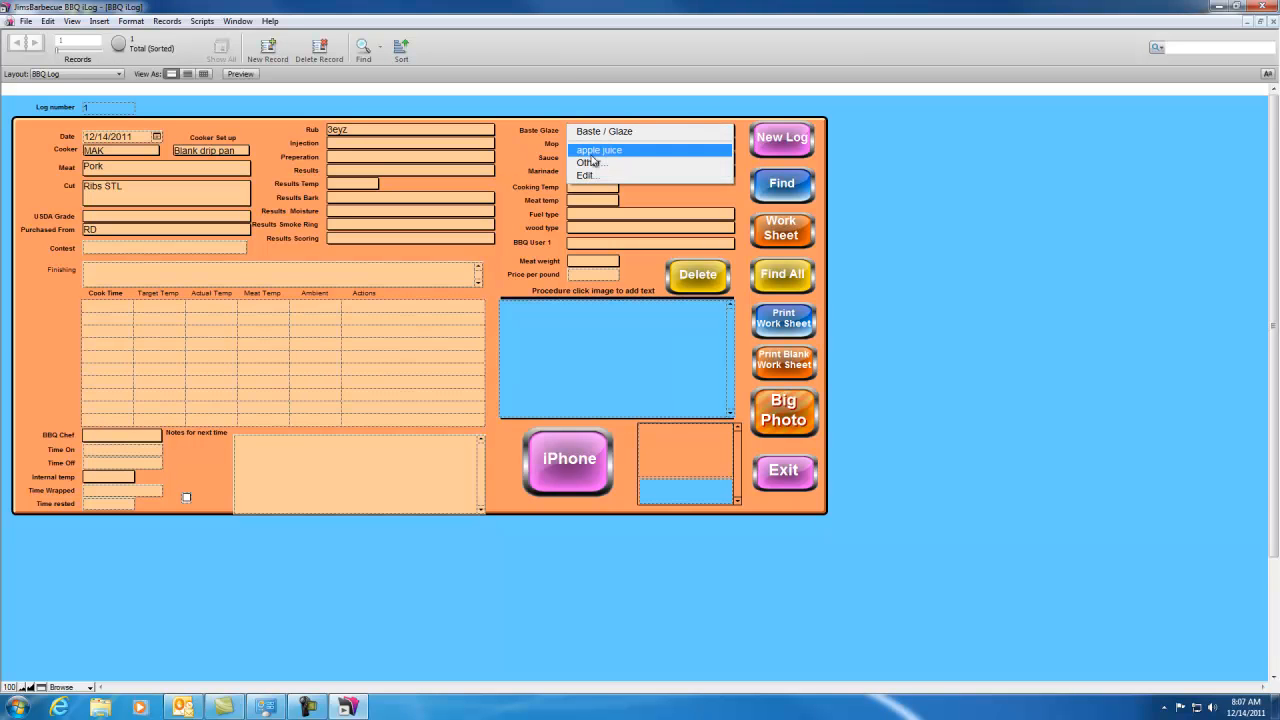
pyautogui.click(541, 145)
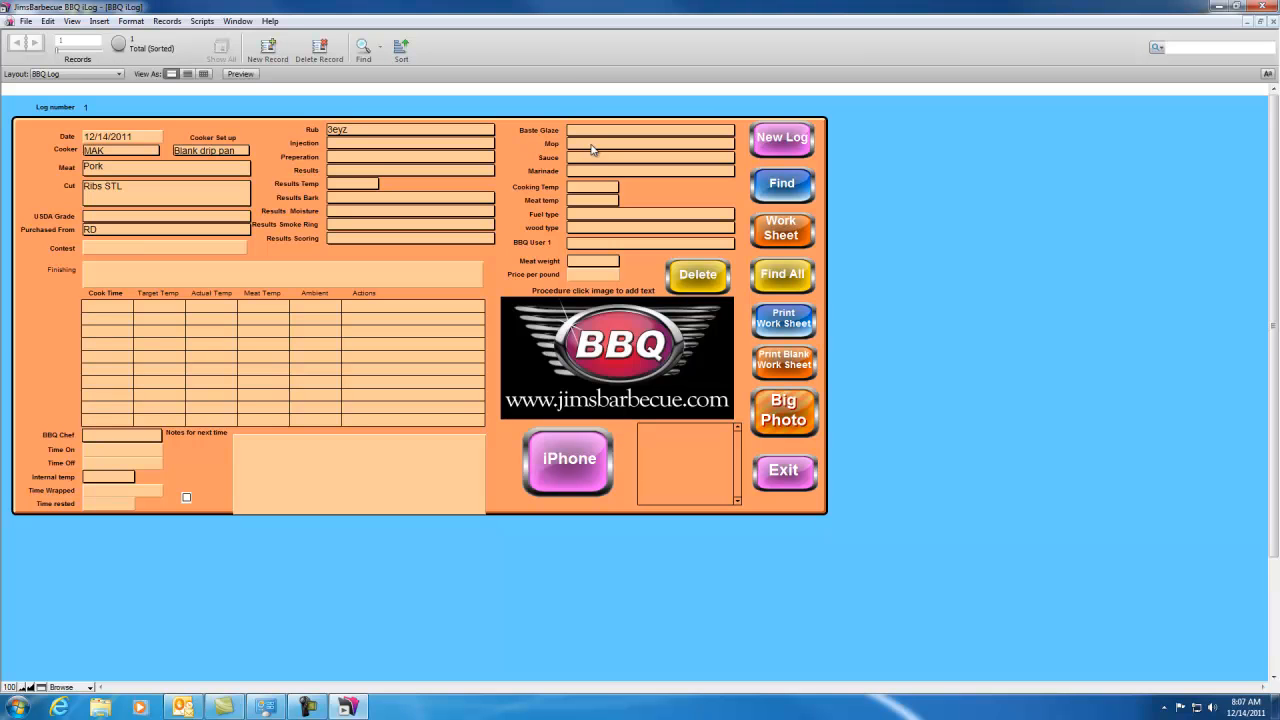
# Correct the "blue hog" entry in the sauce value list to "blues hog" and set the log's sauce to blues hog.
pyautogui.click(589, 159)
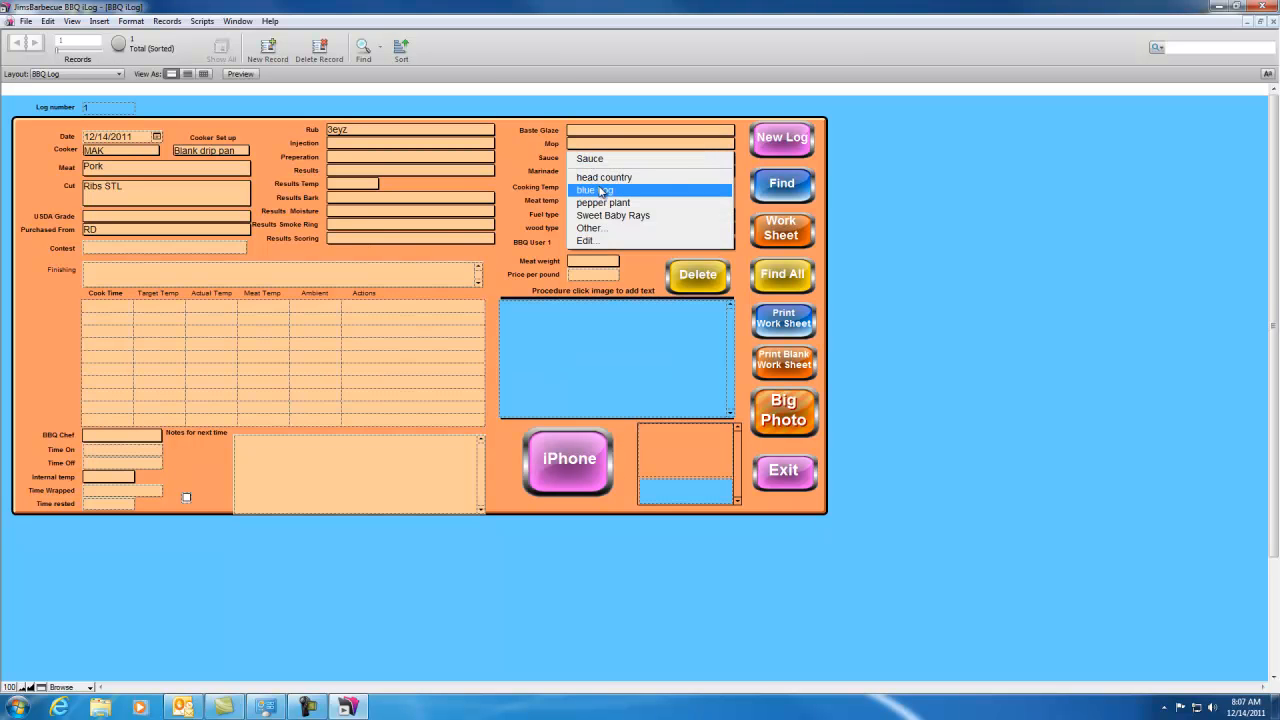
pyautogui.click(598, 190)
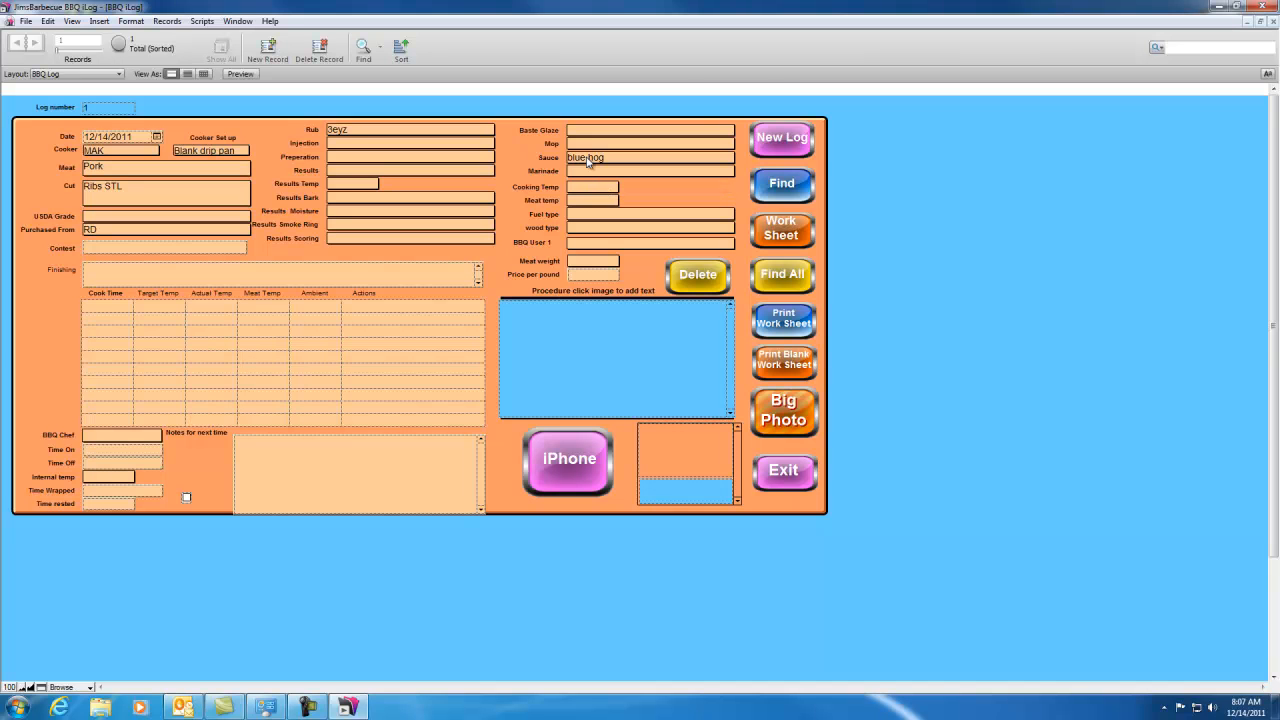
pyautogui.click(589, 161)
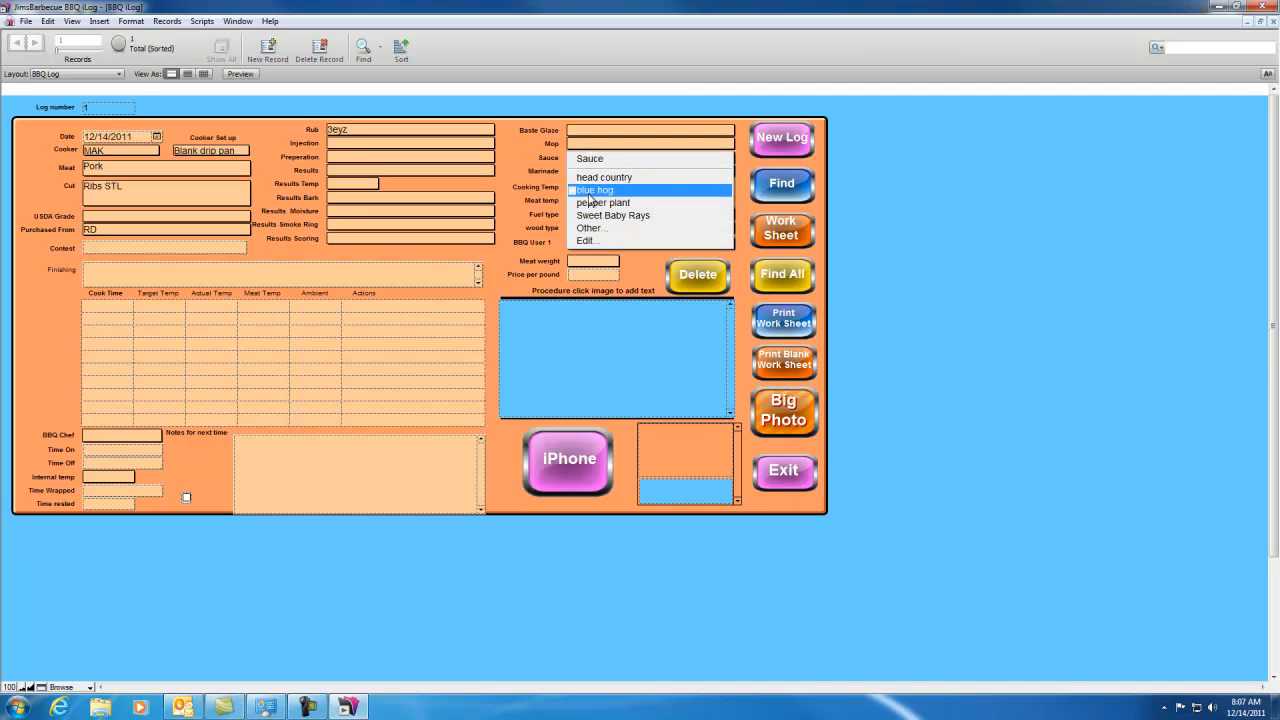
pyautogui.click(606, 243)
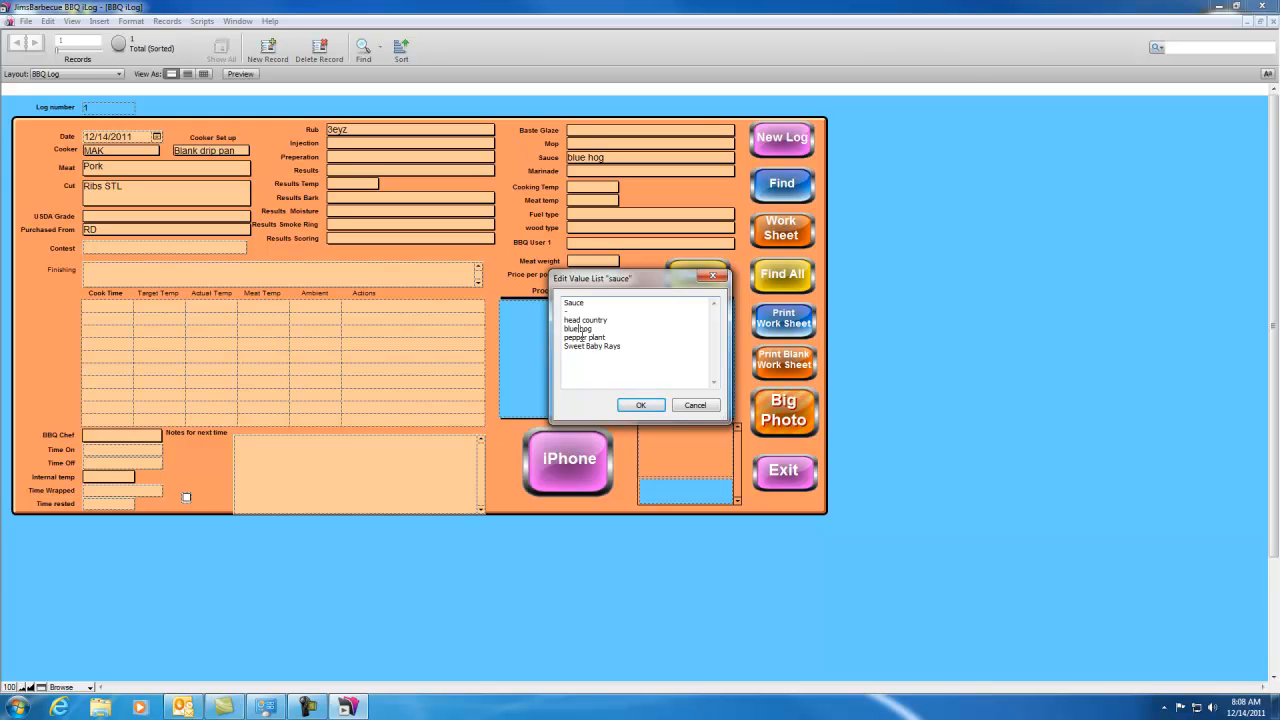
pyautogui.click(580, 333)
pyautogui.write('s')
pyautogui.click(641, 405)
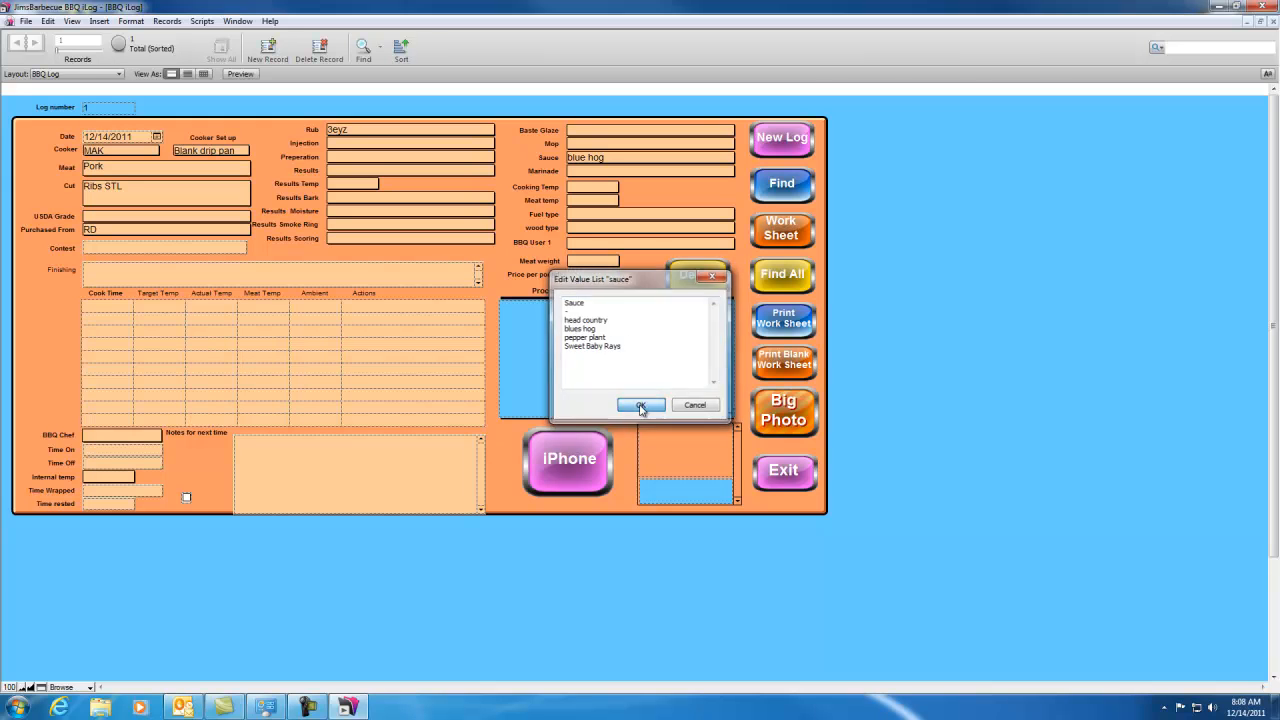
pyautogui.click(618, 162)
pyautogui.click(615, 190)
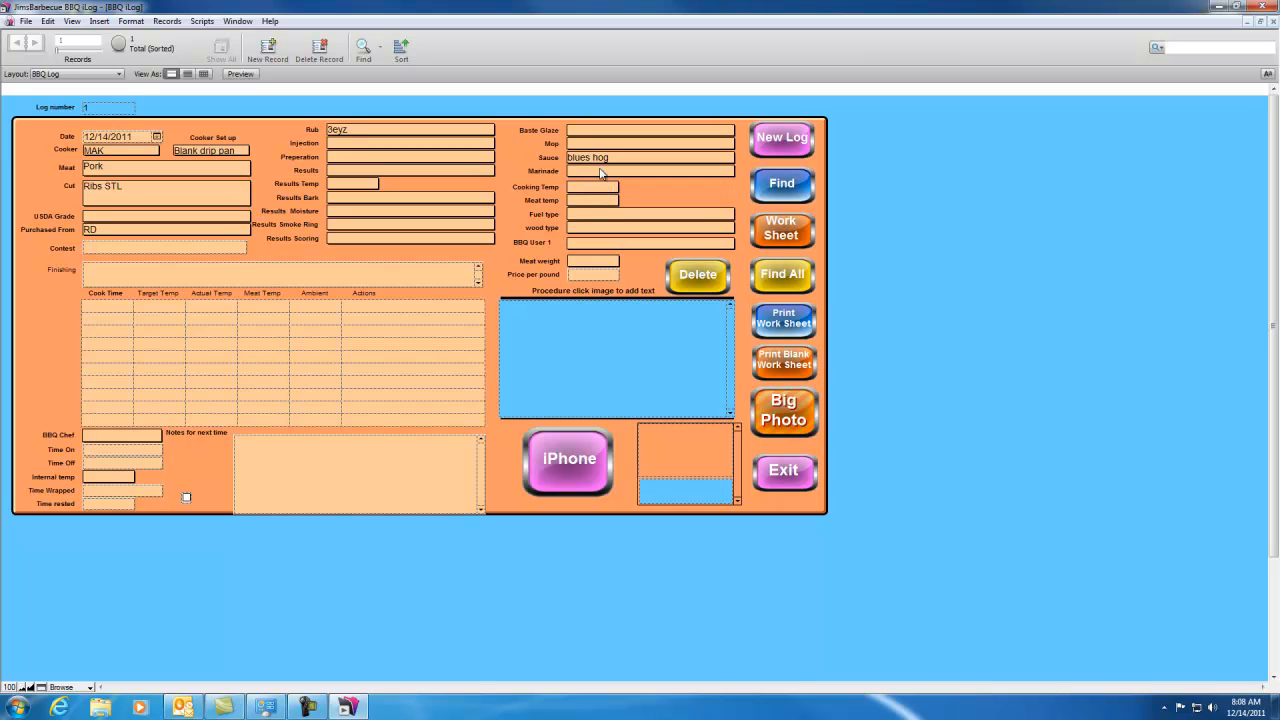
# Set the cooking temperature to 225 and view the meat temperature choices without picking one.
pyautogui.click(603, 187)
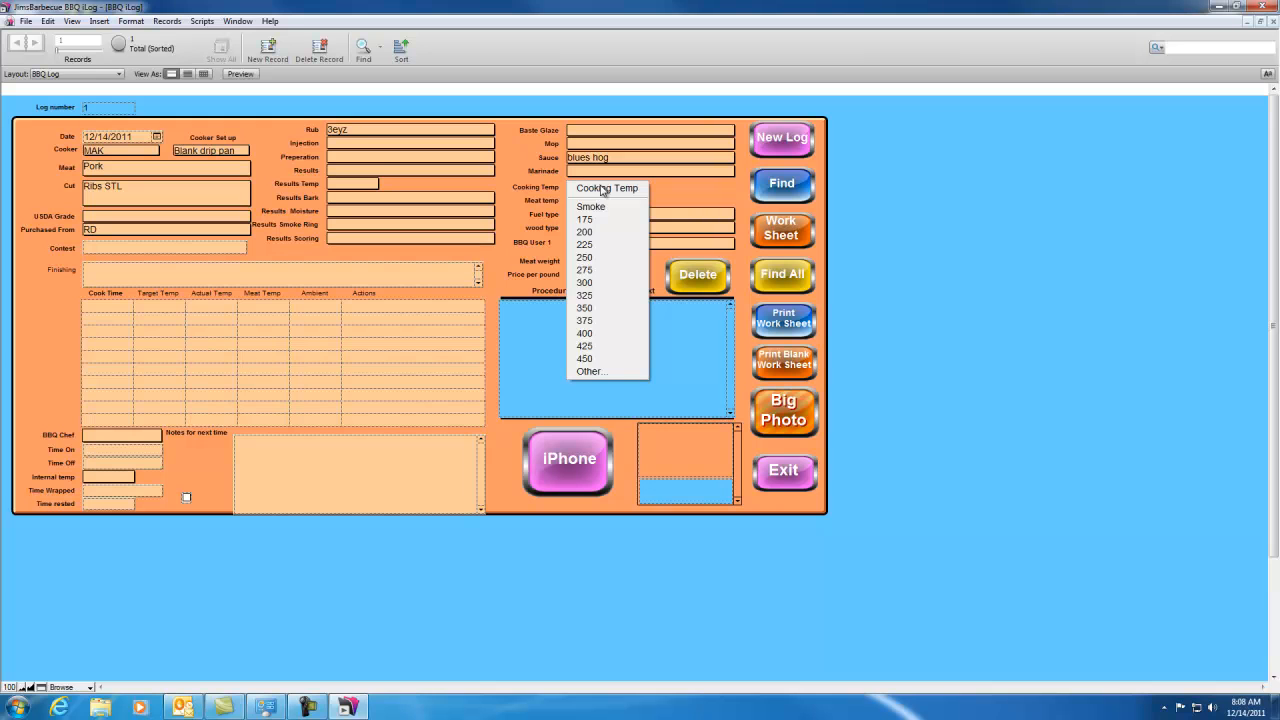
pyautogui.click(600, 245)
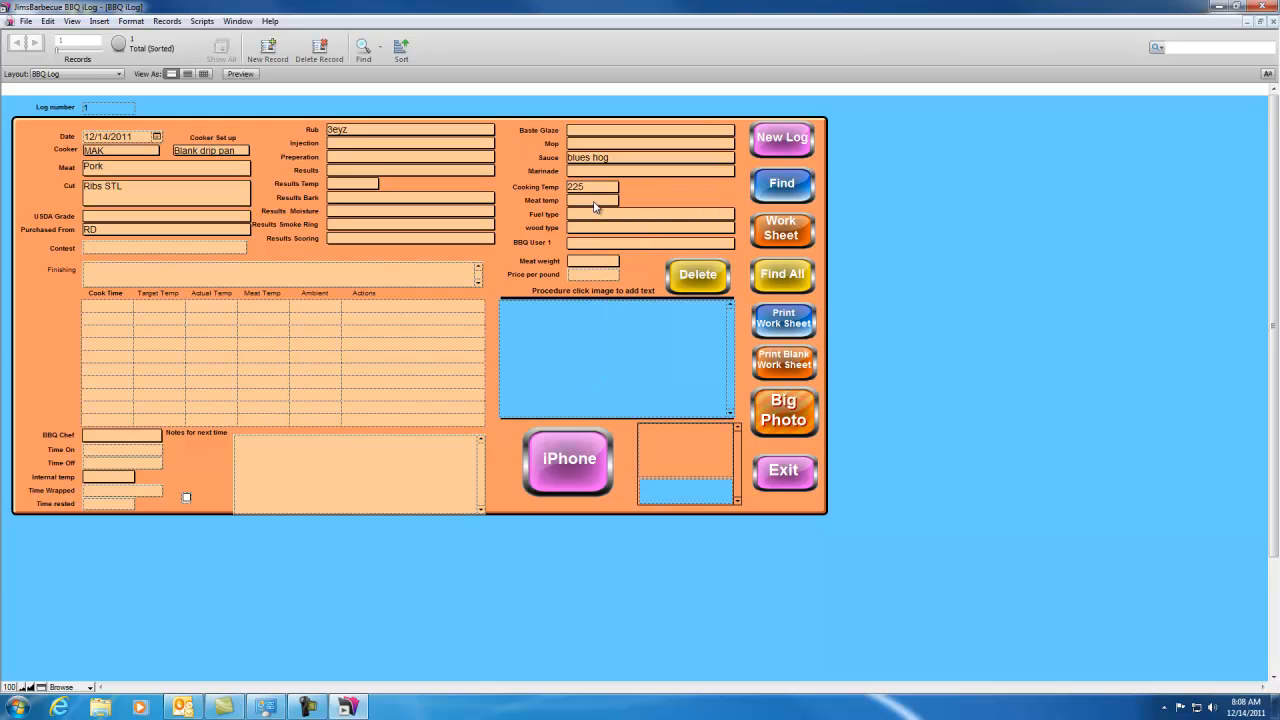
pyautogui.click(596, 202)
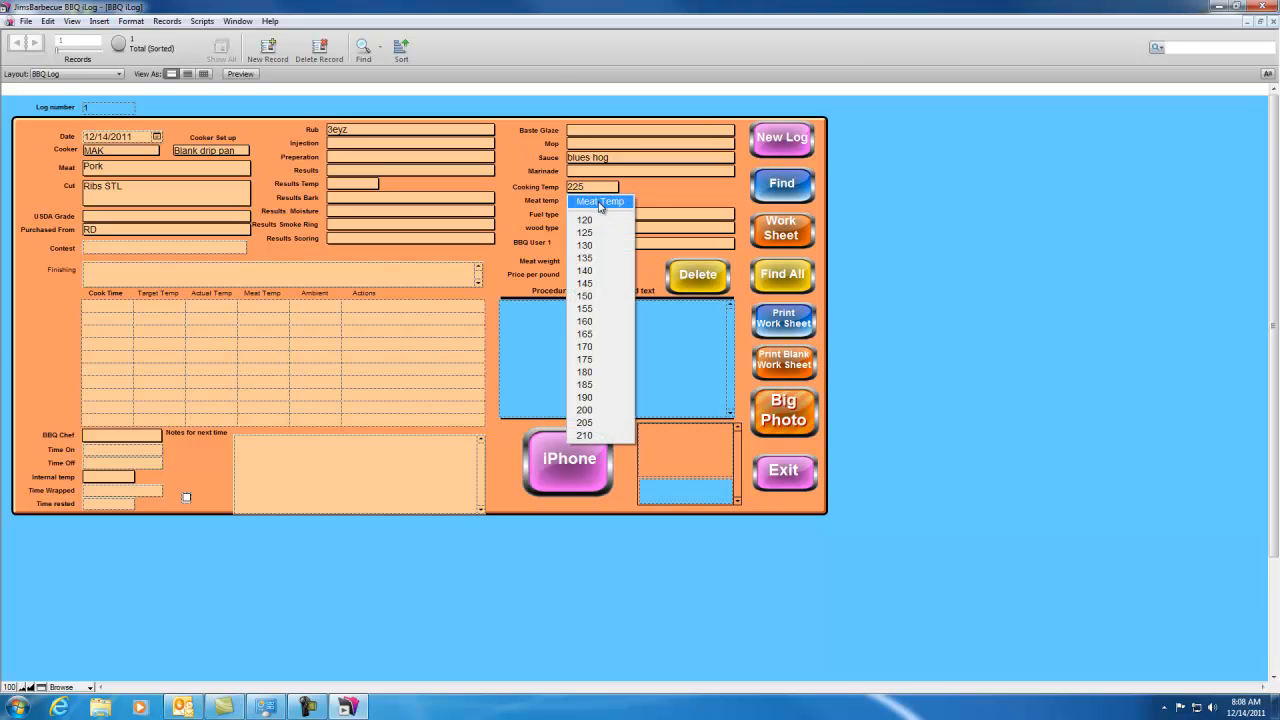
pyautogui.click(655, 199)
# Set the fuel type to Pellets and the wood type to Cherry.
pyautogui.click(645, 216)
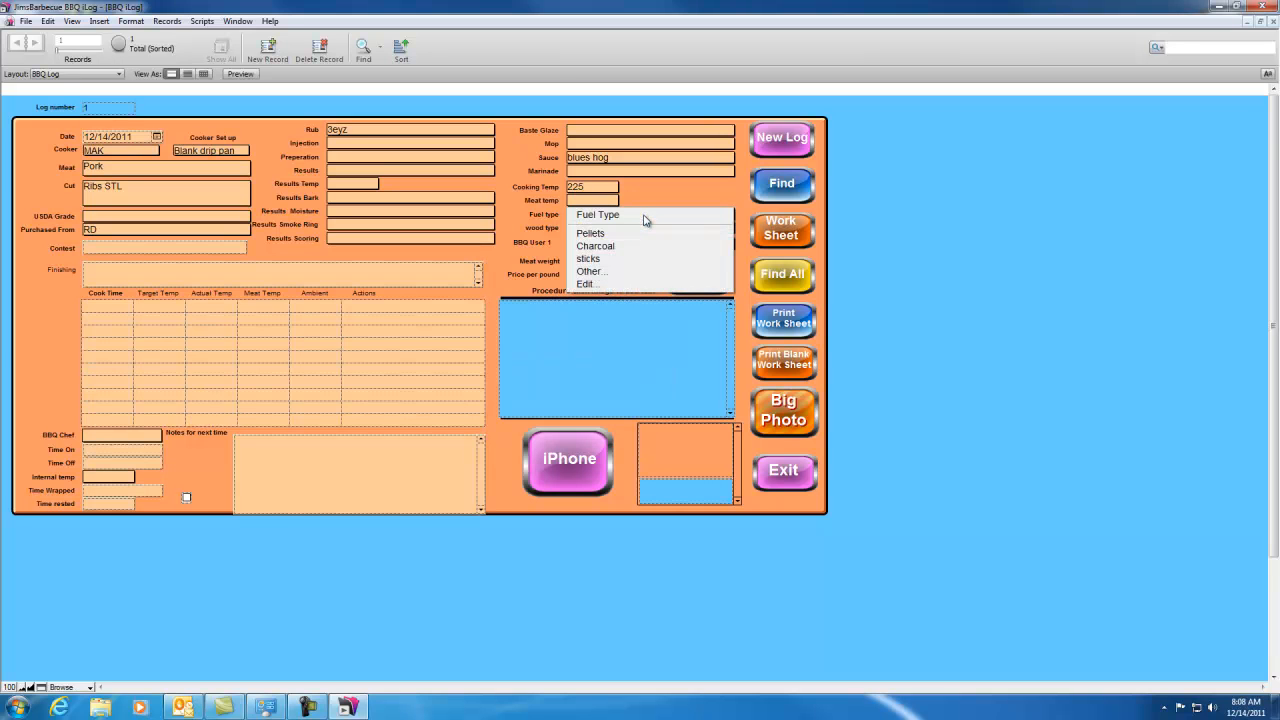
pyautogui.click(619, 238)
pyautogui.click(618, 231)
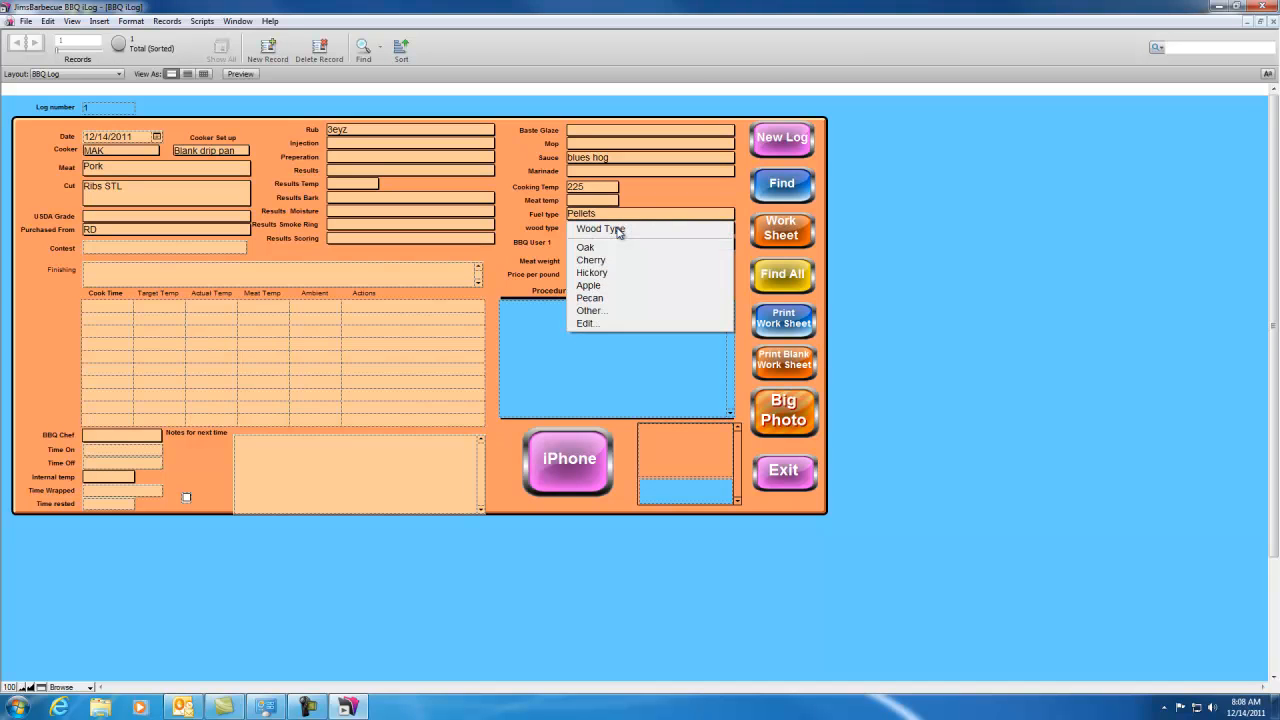
pyautogui.click(613, 261)
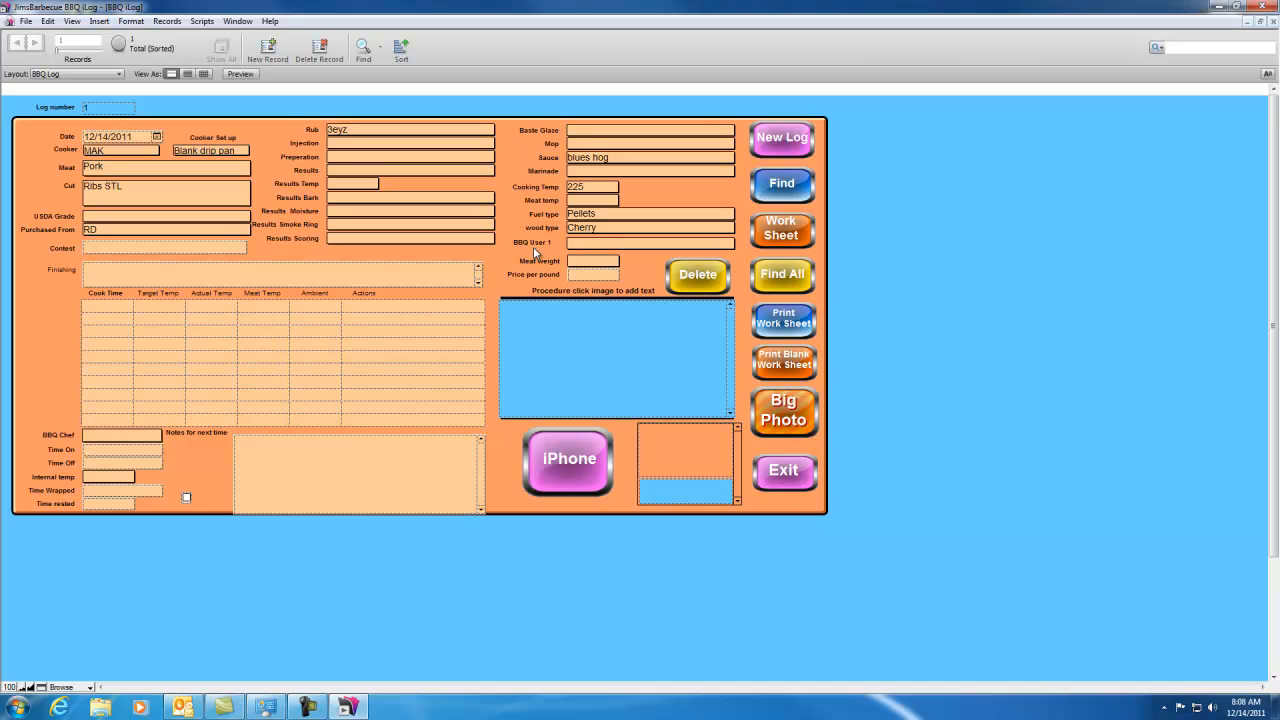
# Examine the BBQ User 1 and meat weight choices, plus the price per pound, finishing and first cook time fields, without entering values.
pyautogui.click(583, 247)
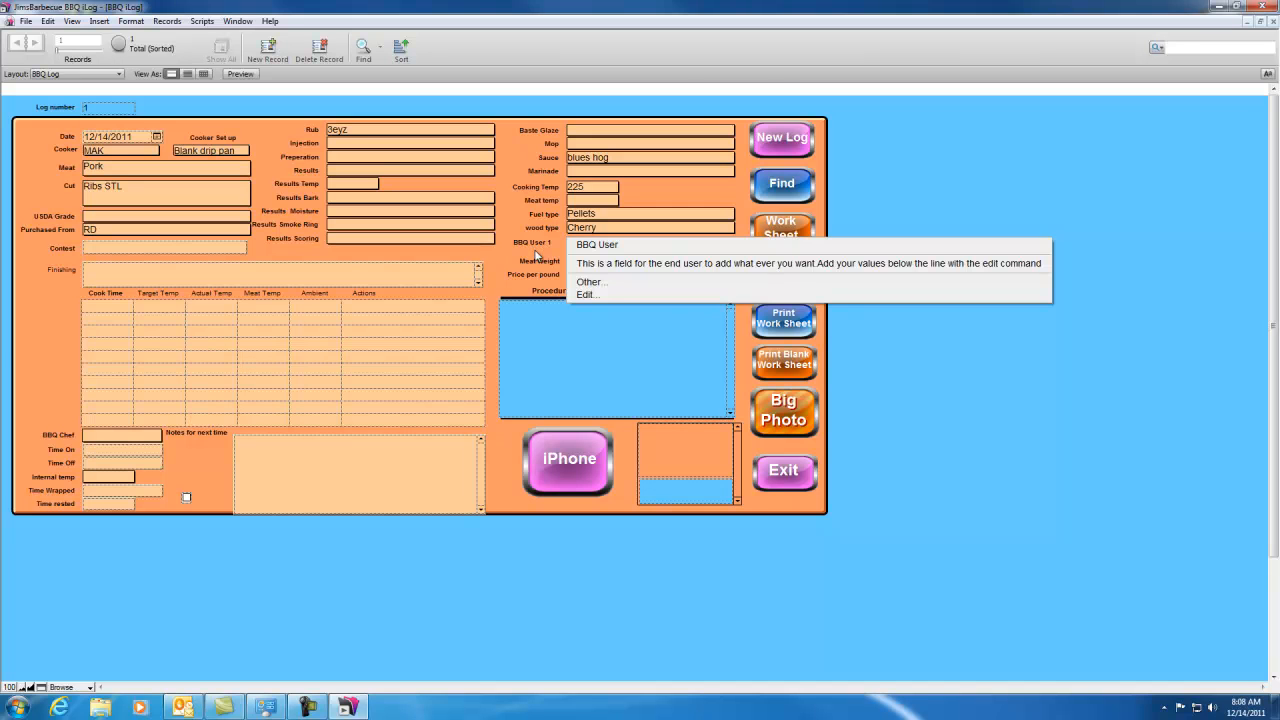
pyautogui.click(536, 256)
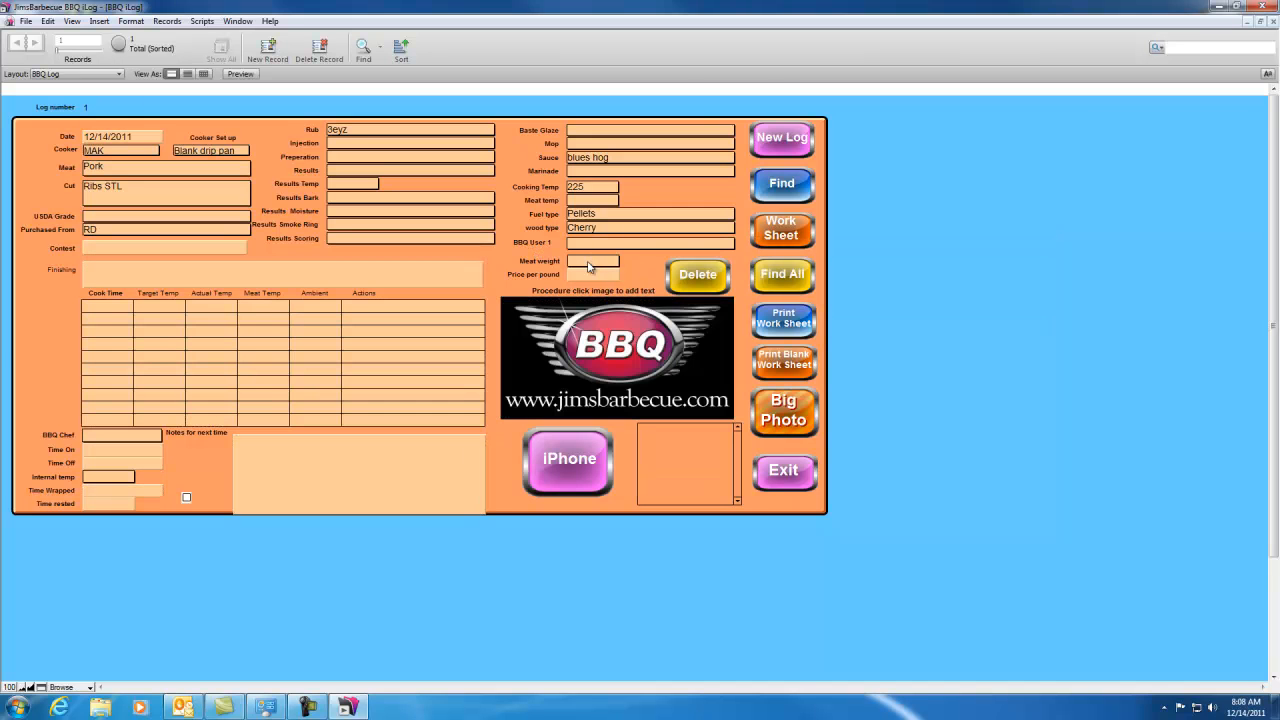
pyautogui.click(589, 264)
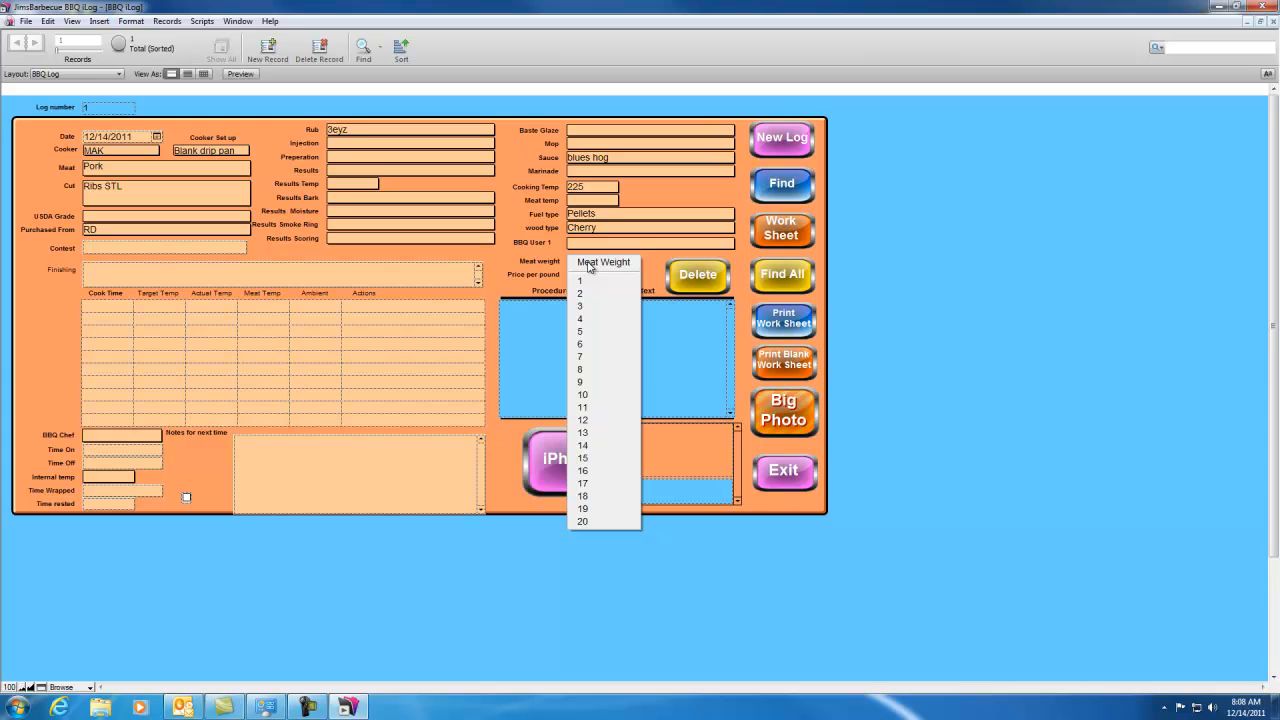
pyautogui.click(504, 264)
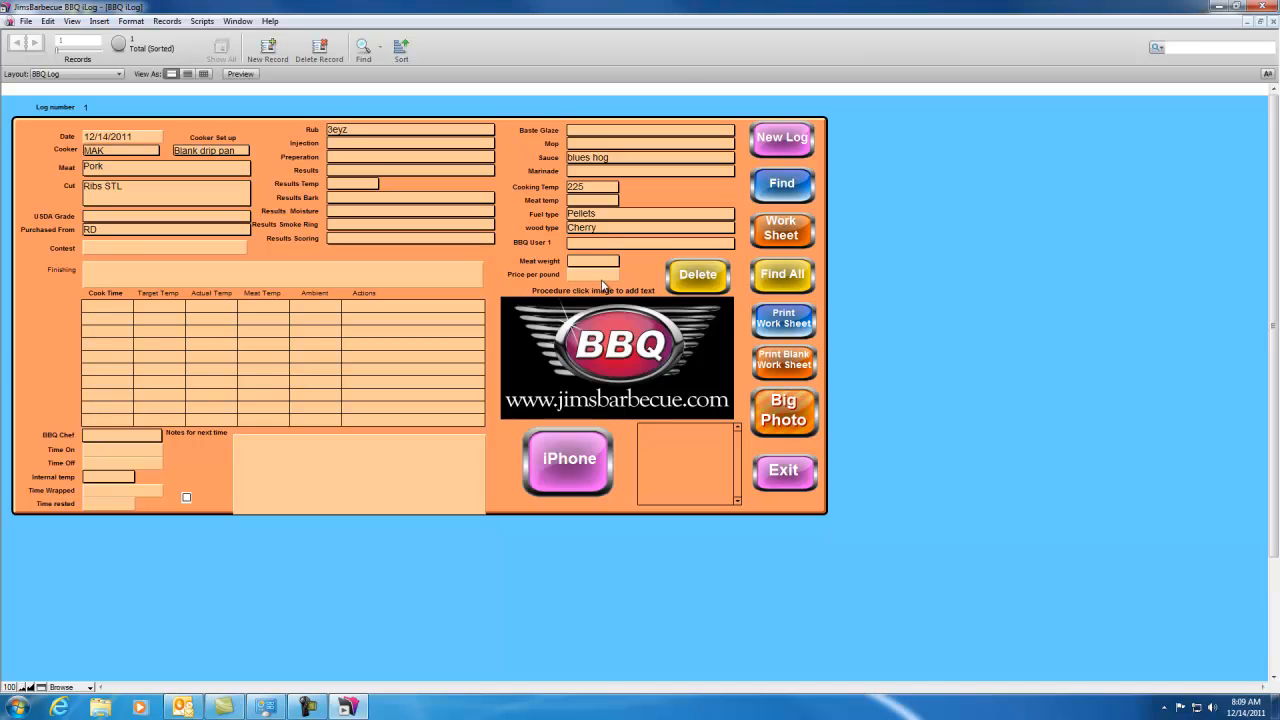
pyautogui.click(600, 279)
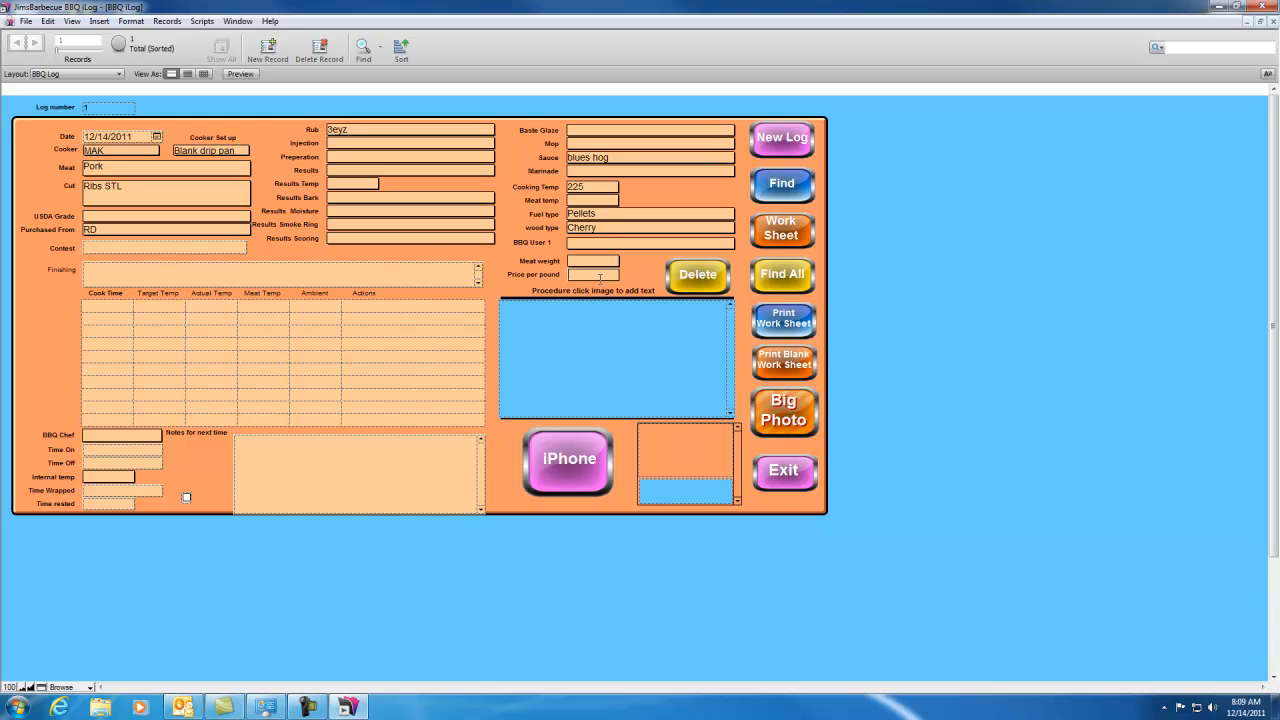
pyautogui.click(137, 275)
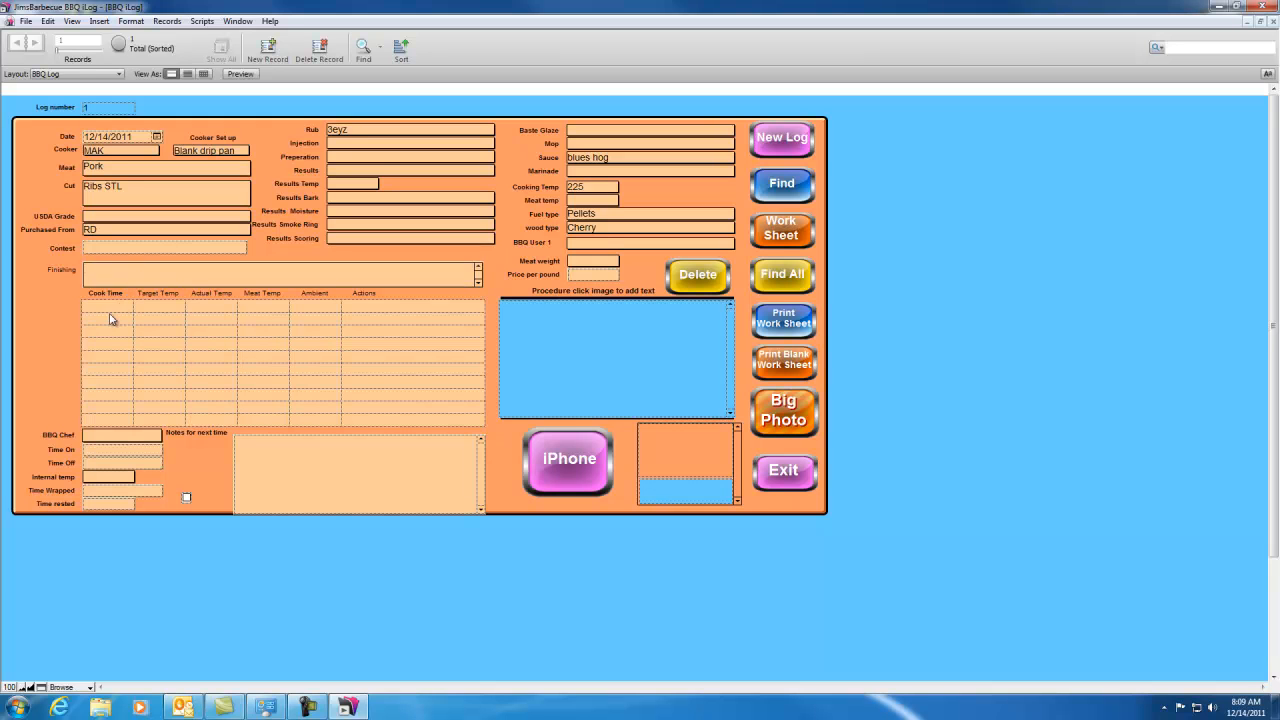
pyautogui.click(110, 306)
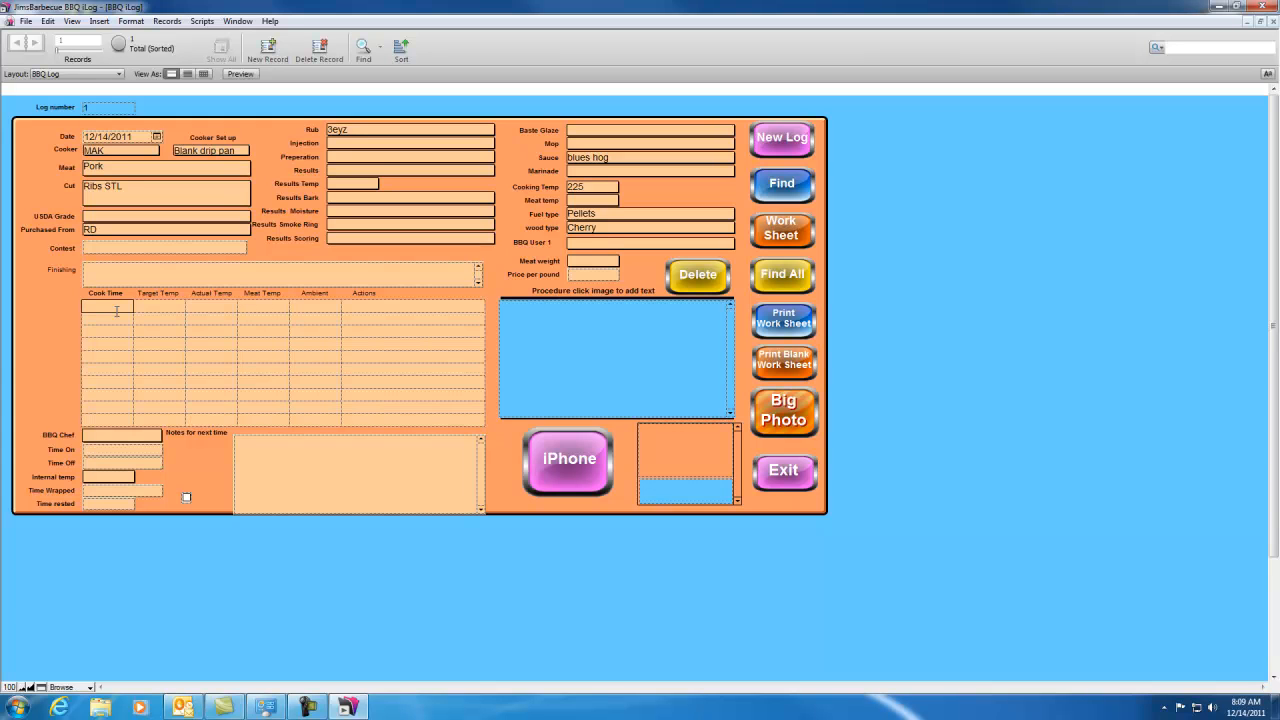
# Fill the first cook row with time 750, target temp 225, actual temp 370 and the action "turn it down from high".
pyautogui.write('750')
pyautogui.click(151, 312)
pyautogui.write('225')
pyautogui.click(211, 305)
pyautogui.write('370')
pyautogui.click(378, 310)
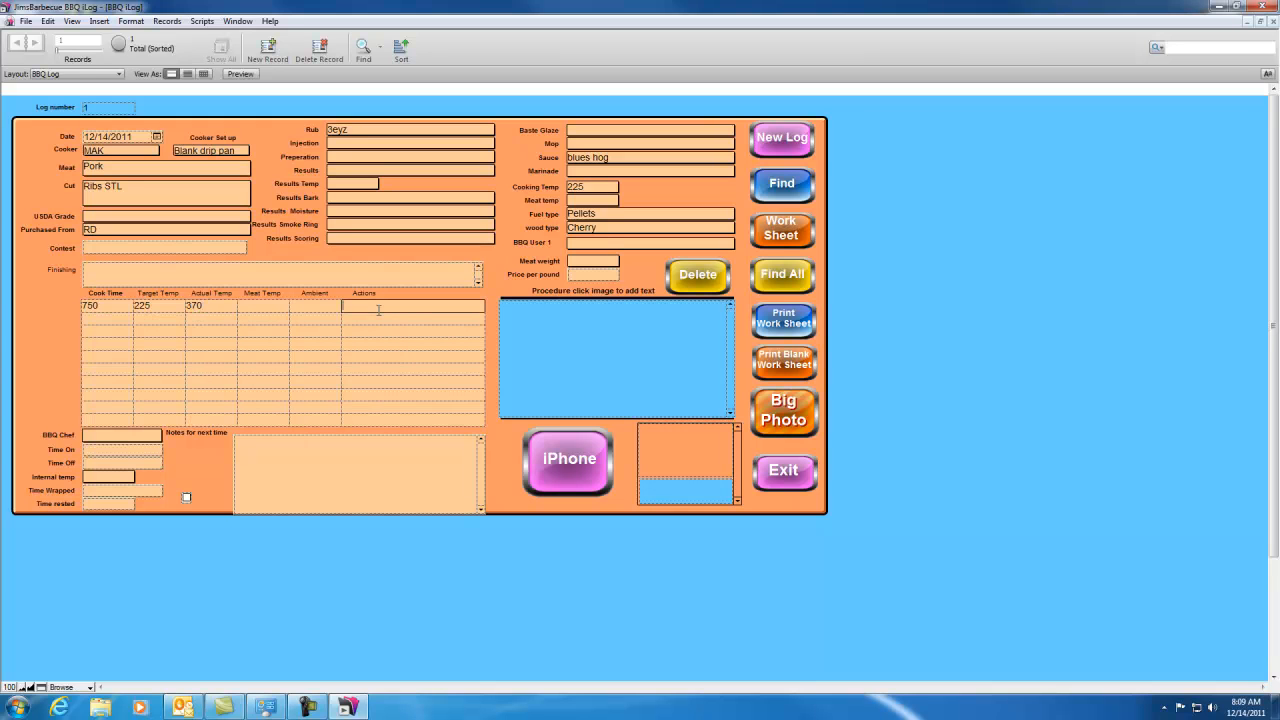
pyautogui.write('turn iy')
pyautogui.press('BackSpace')
pyautogui.write('t down from high')
# Fill the second cook row with time 816, target temp 225, actual temp 210 and the action "meat on".
pyautogui.click(121, 318)
pyautogui.write('816')
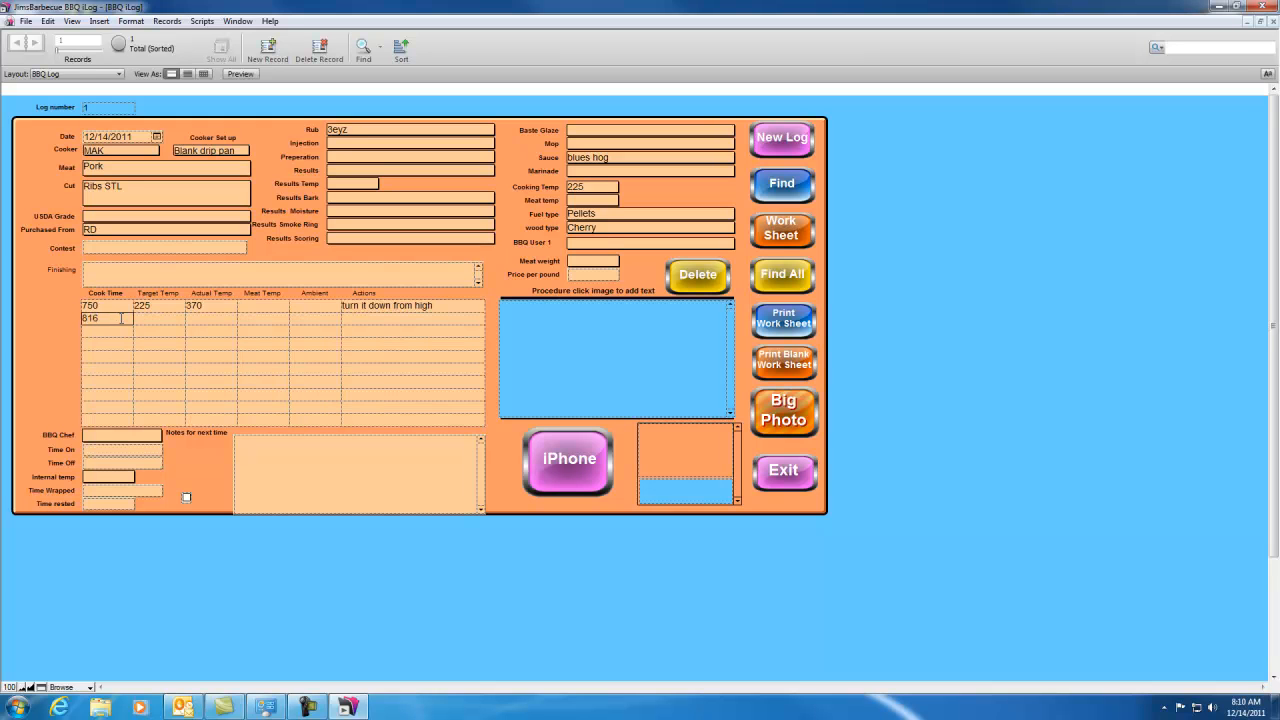
pyautogui.click(146, 323)
pyautogui.write('225')
pyautogui.press('Tab')
pyautogui.write('210')
pyautogui.press('Tab')
pyautogui.press('Tab')
pyautogui.press('Tab')
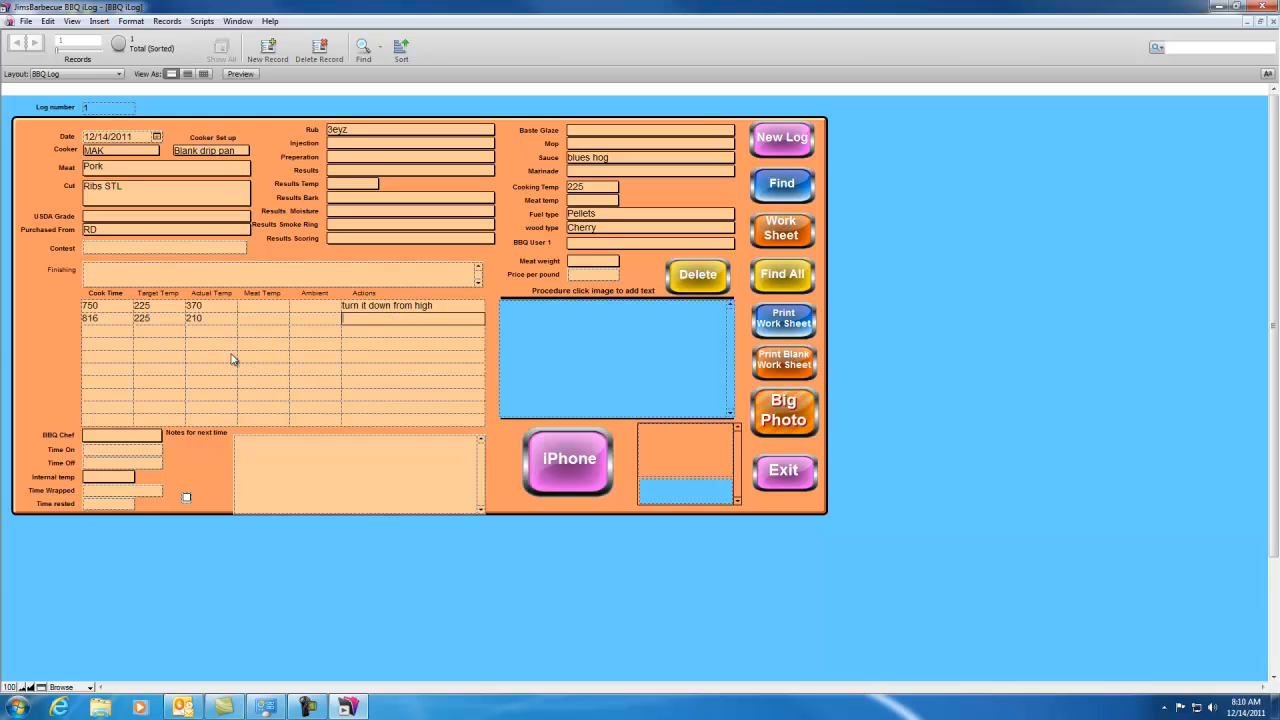
pyautogui.write('meat on')
# Fill the third cook row with time 914, target temp 225 and actual temp 220, leaving its action blank.
pyautogui.click(123, 331)
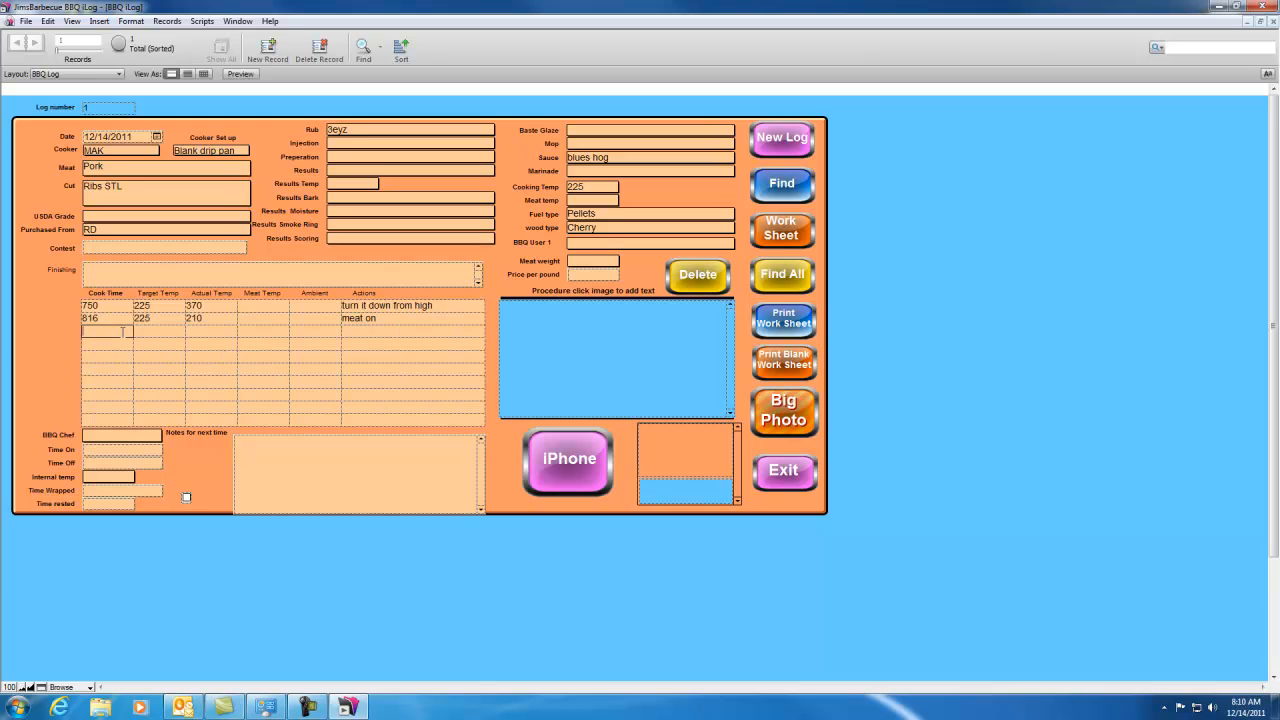
pyautogui.write('914')
pyautogui.press('Tab')
pyautogui.write('225')
pyautogui.press('Tab')
pyautogui.write('220')
pyautogui.press('Tab')
pyautogui.press('Tab')
pyautogui.press('Tab')
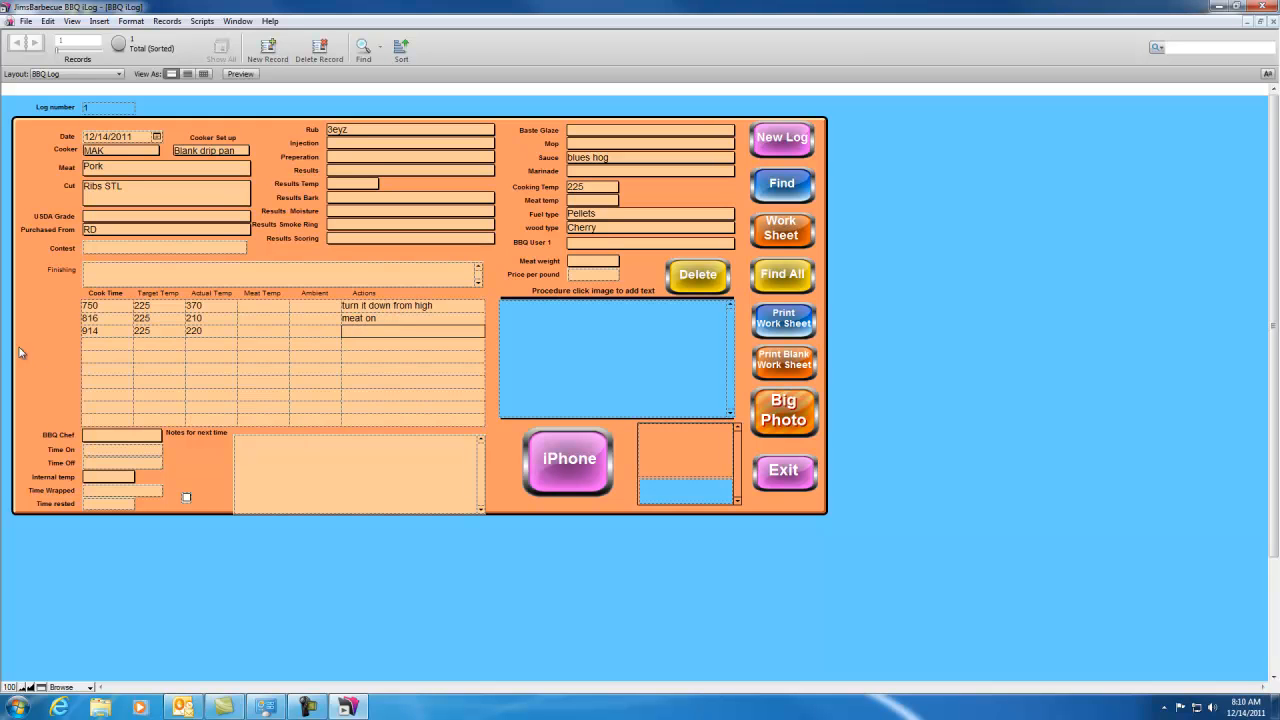
# Examine the meat temp and ambient cells, the BBQ Chef choices, and the time, checkbox, notes and procedure fields without entering values.
pyautogui.click(250, 333)
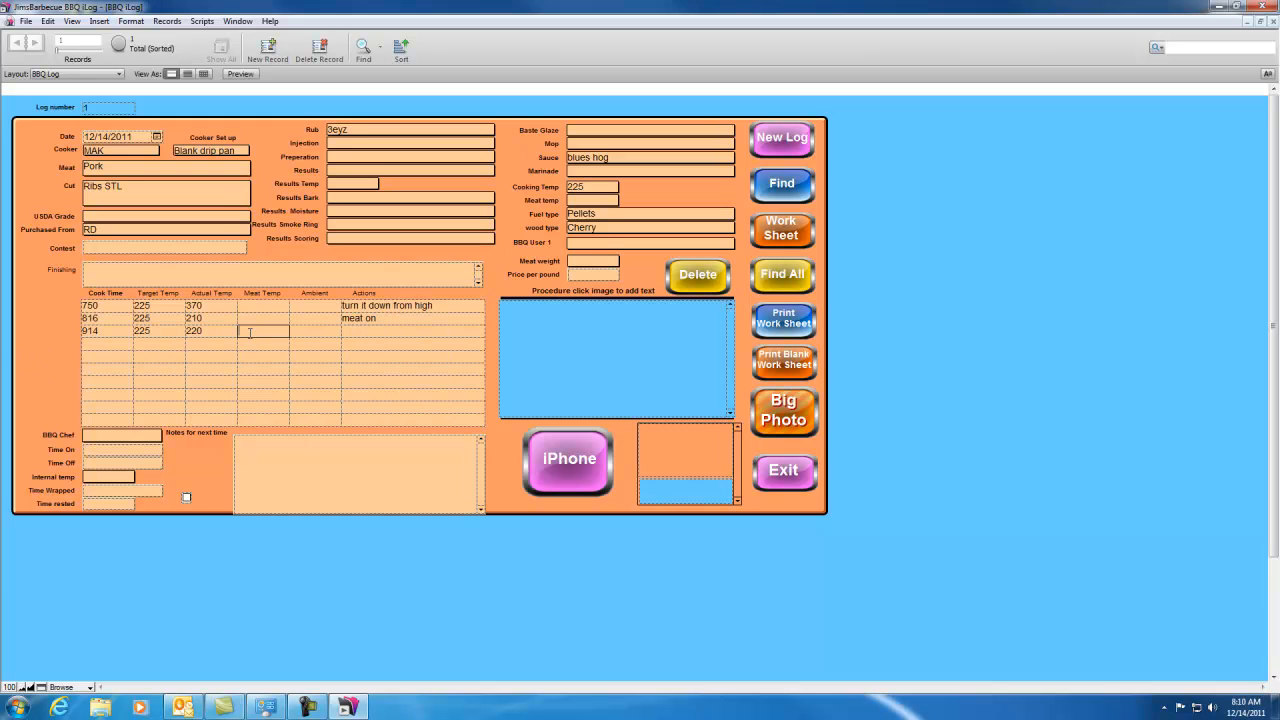
pyautogui.click(313, 336)
pyautogui.click(140, 437)
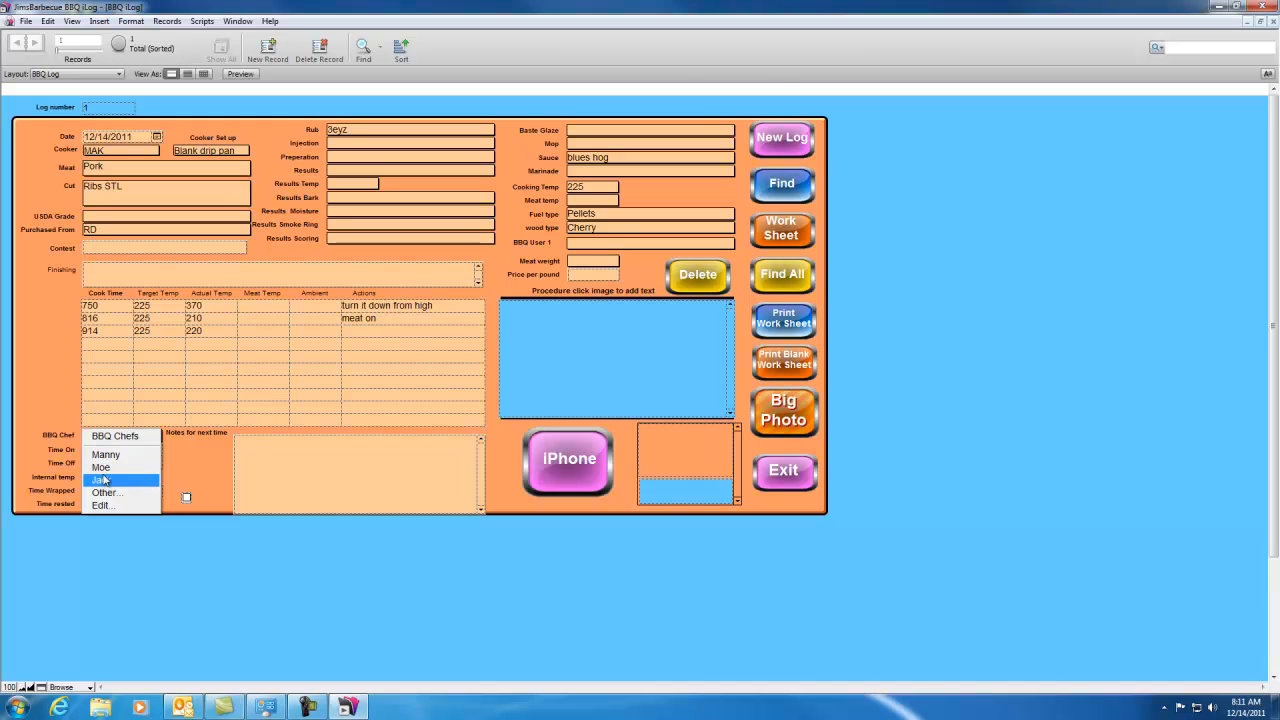
pyautogui.click(44, 409)
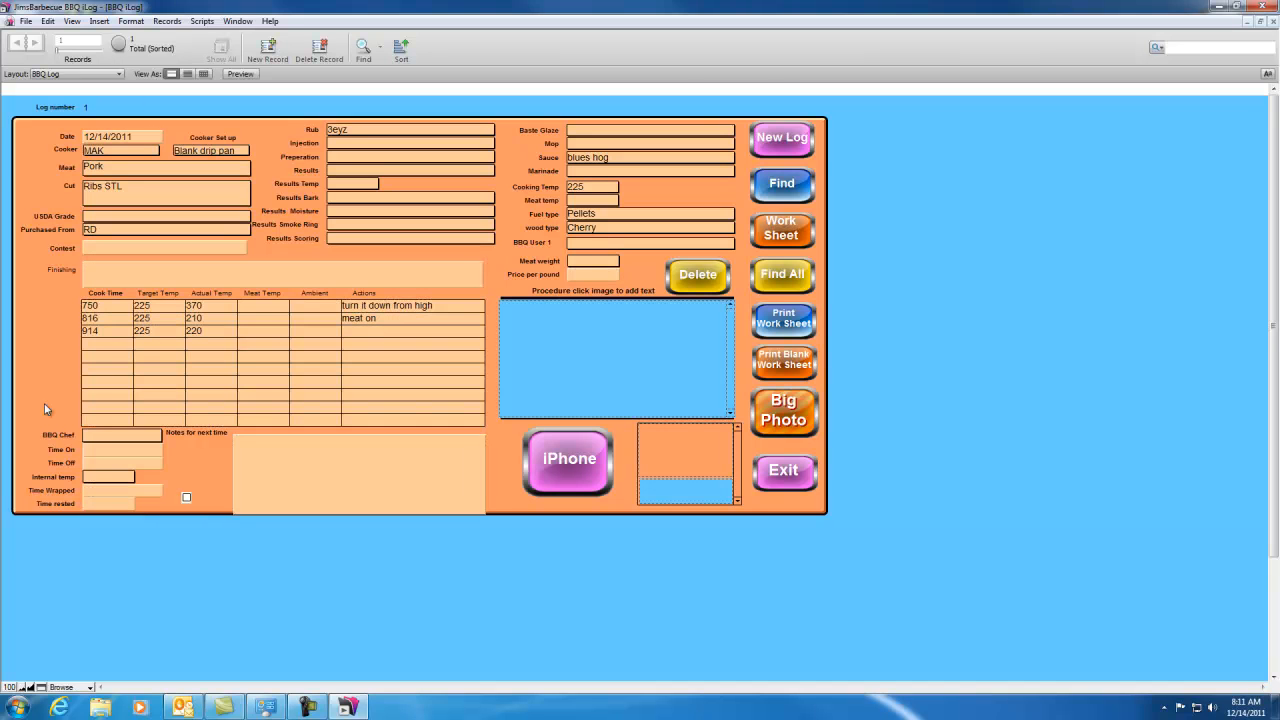
pyautogui.click(115, 451)
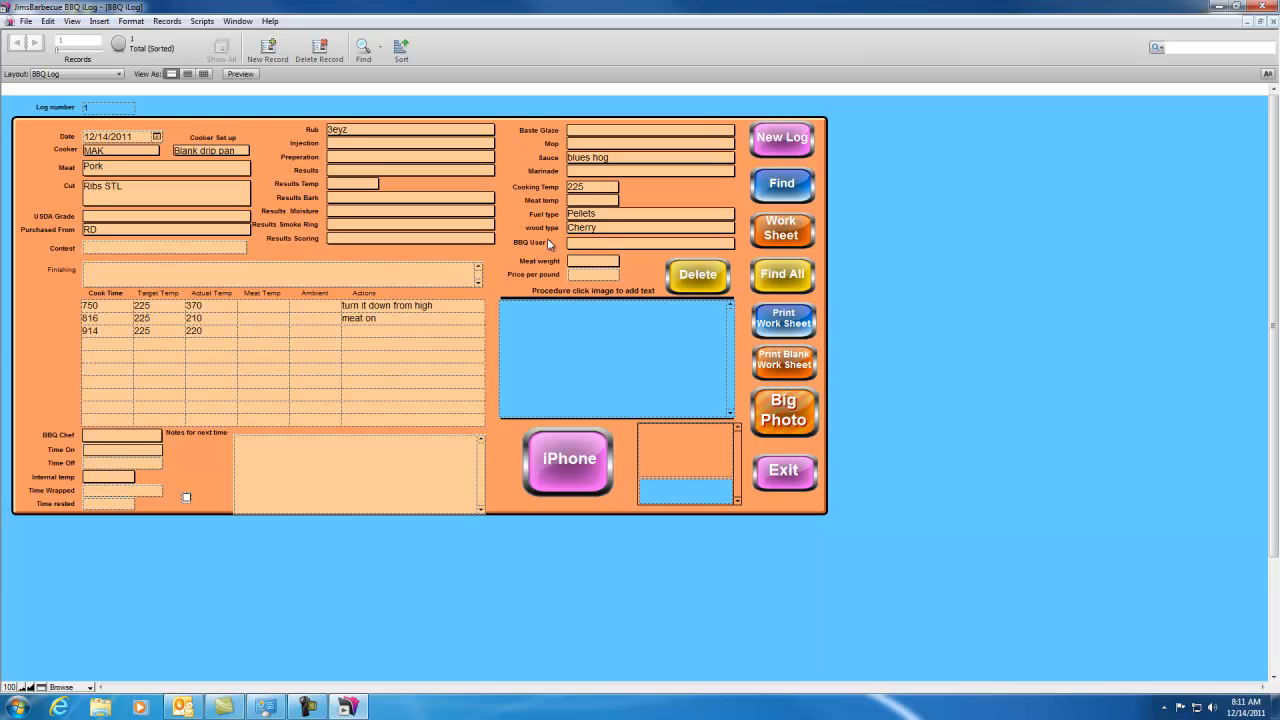
pyautogui.click(186, 499)
pyautogui.click(290, 461)
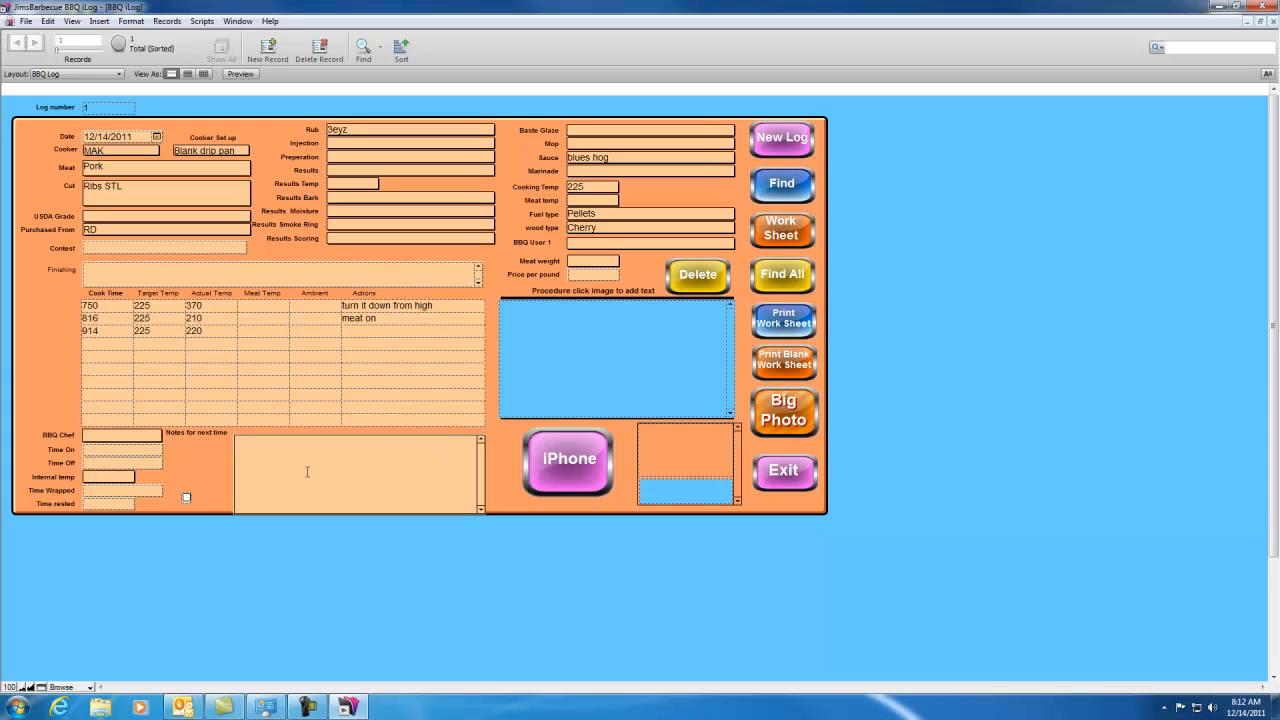
pyautogui.click(530, 321)
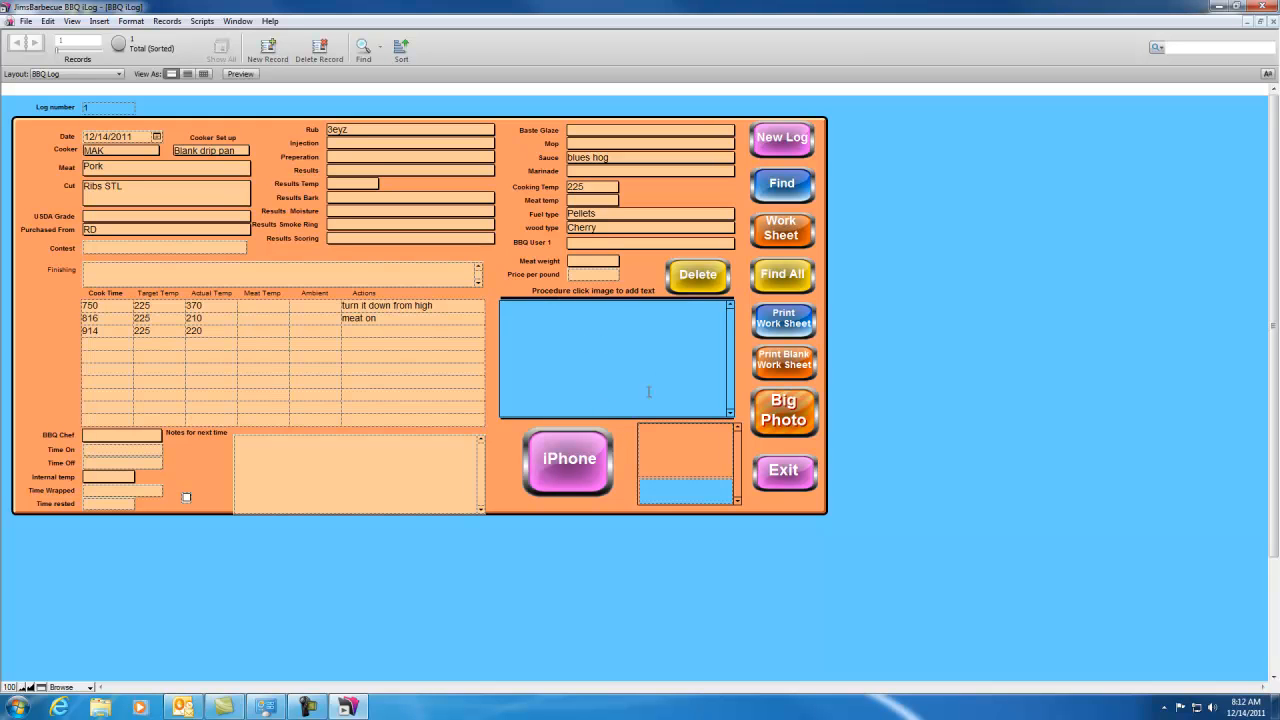
# View the photo field's insert options without inserting anything, and look at the Big Photo layout before returning to the BBQ log.
pyautogui.click(698, 456)
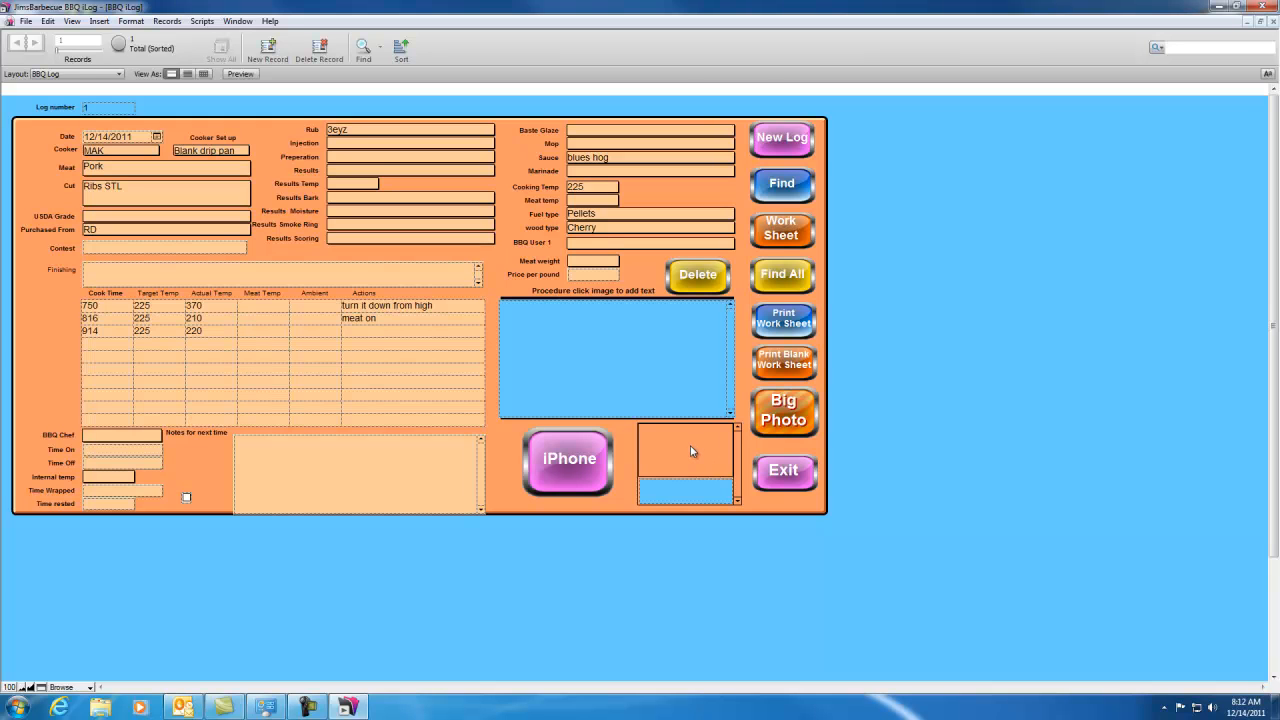
pyautogui.rightClick(692, 451)
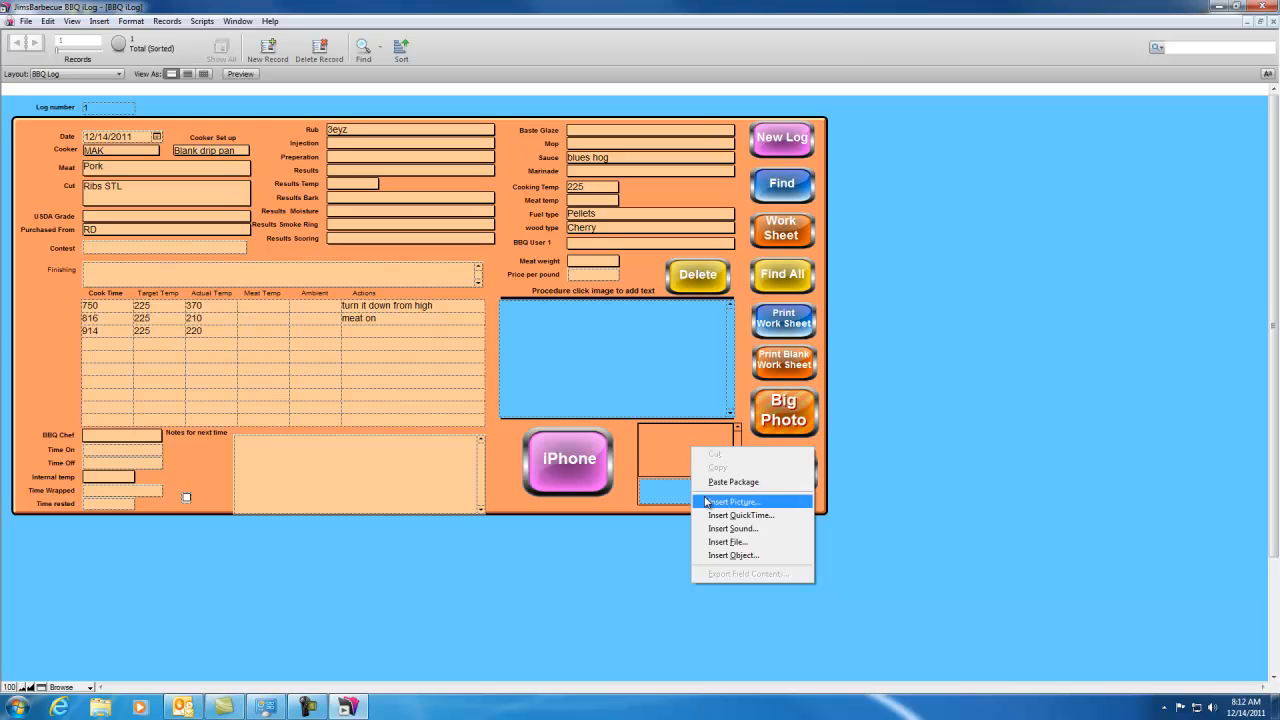
pyautogui.click(670, 461)
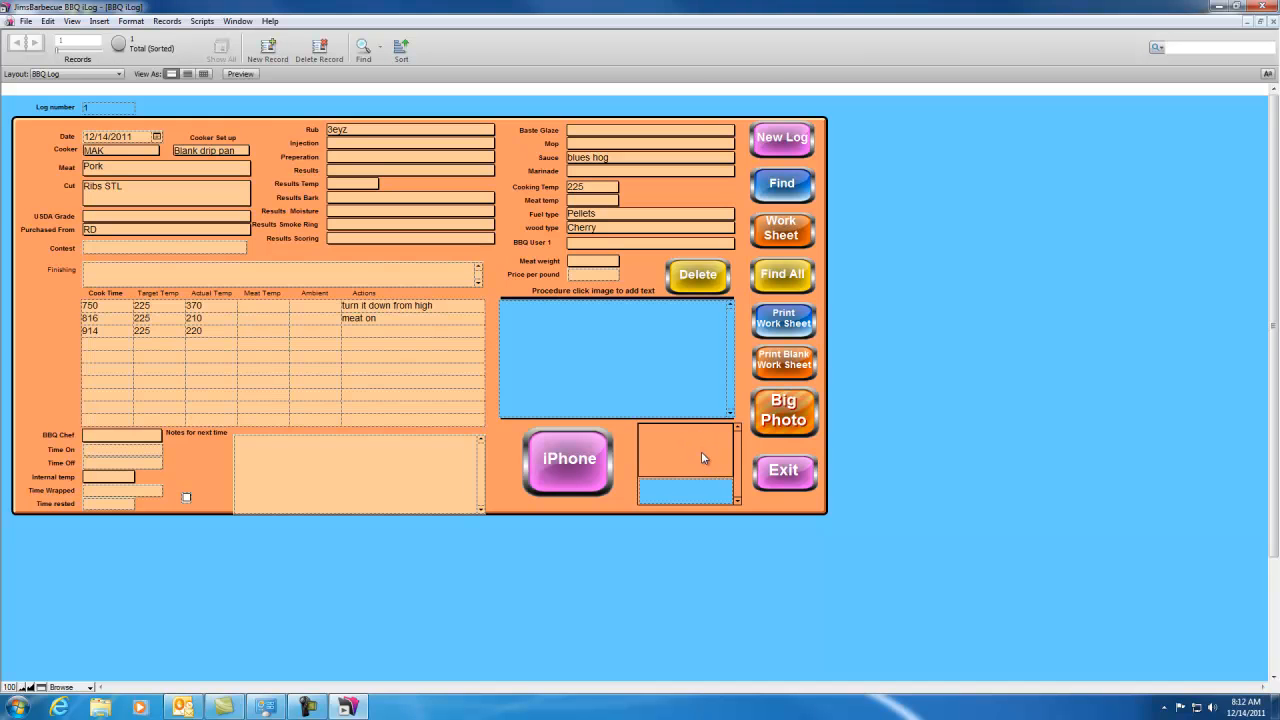
pyautogui.click(782, 417)
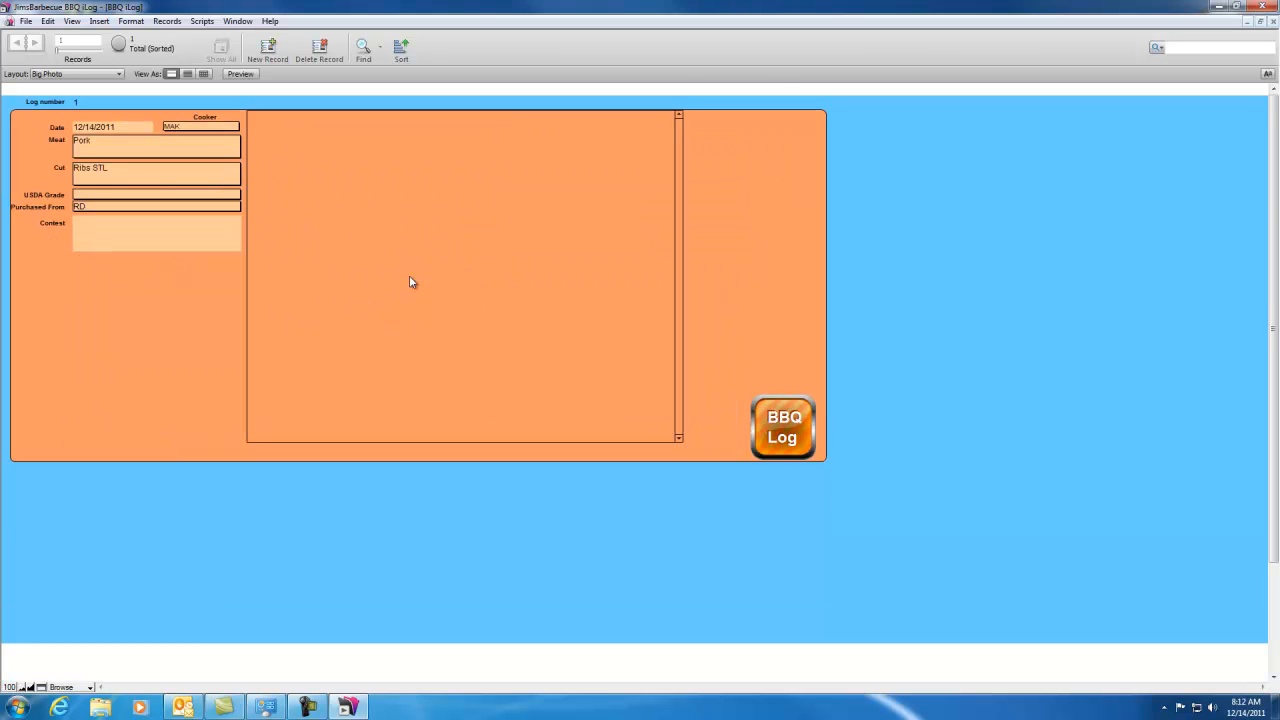
pyautogui.click(780, 424)
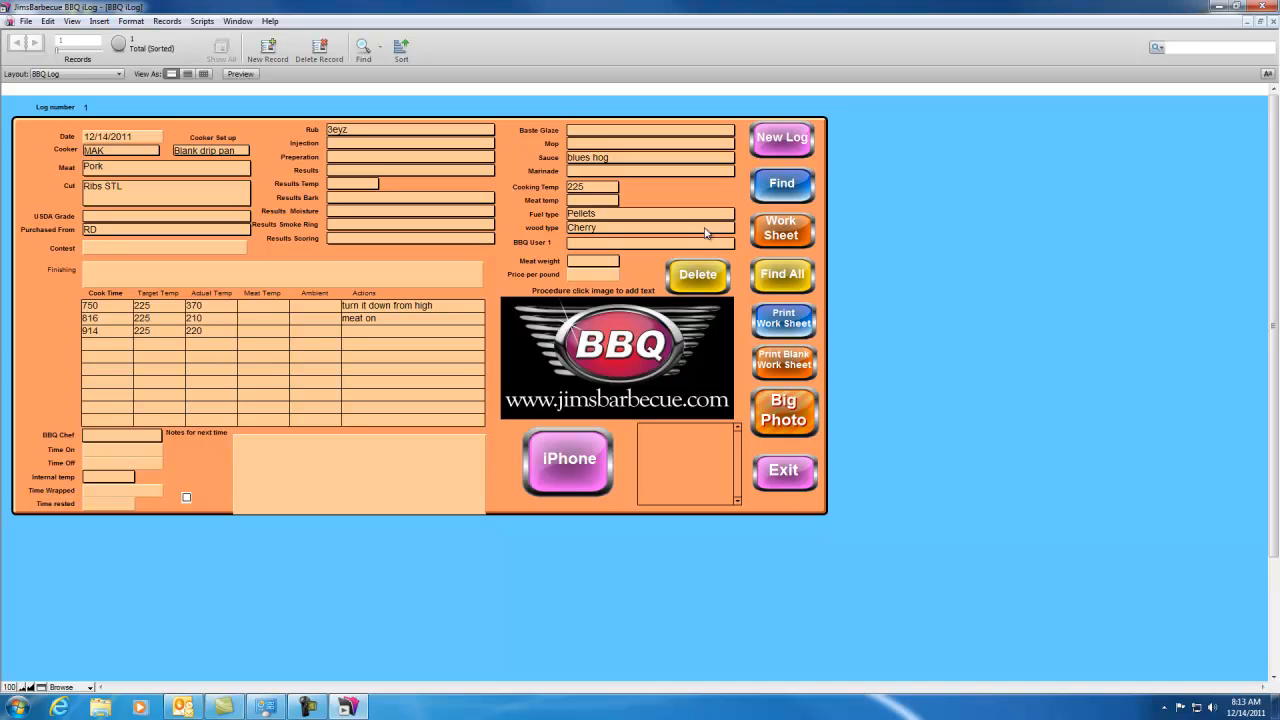
# Create two new logs, each with Memphis as the cooker.
pyautogui.click(772, 144)
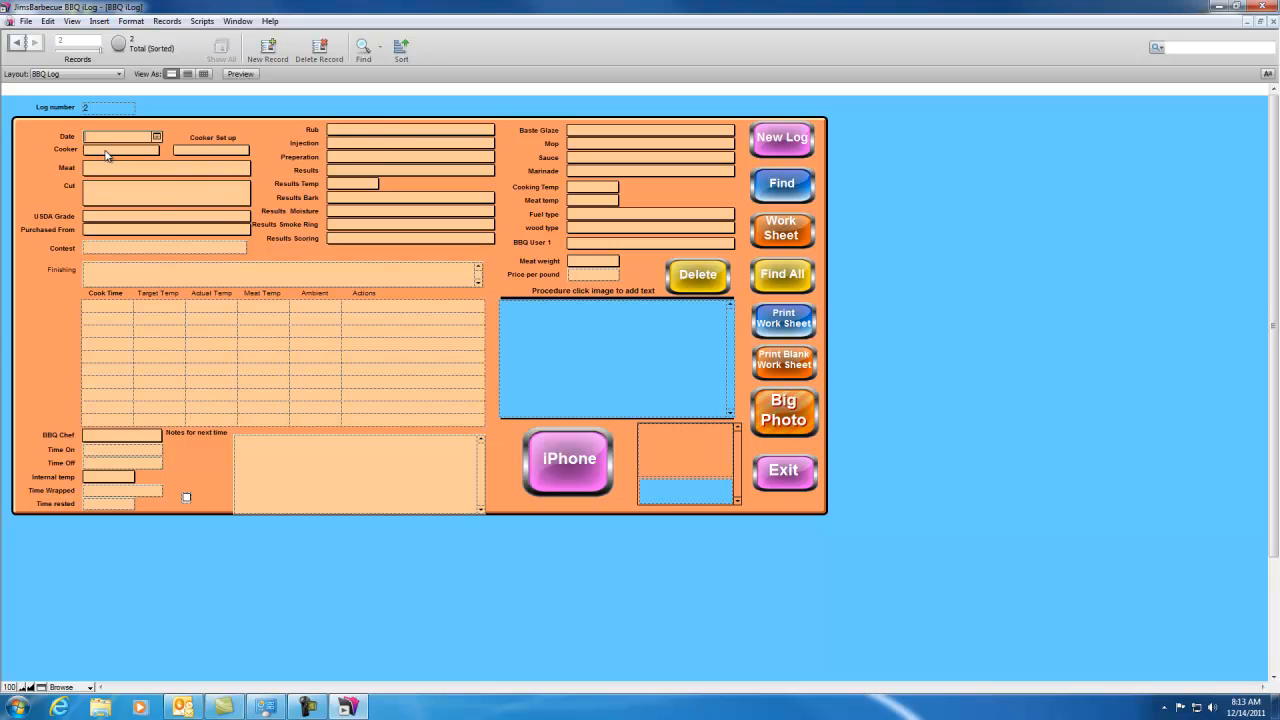
pyautogui.click(107, 151)
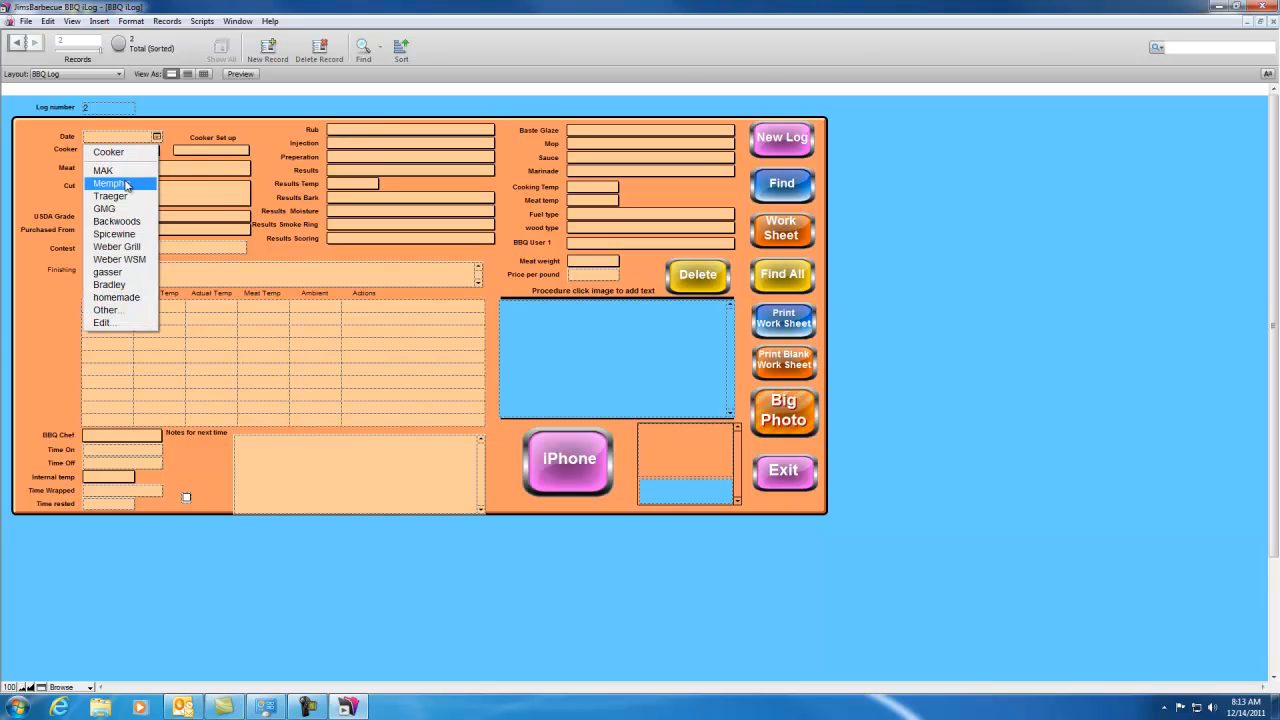
pyautogui.click(127, 186)
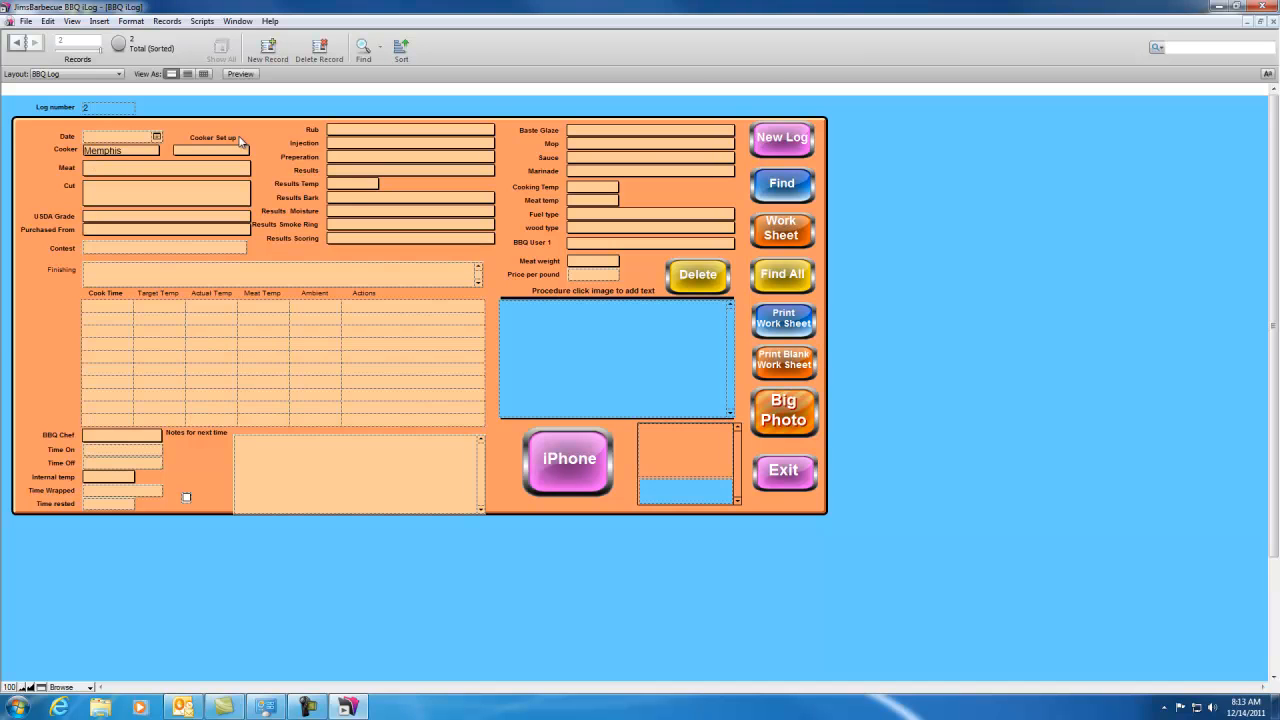
pyautogui.click(770, 146)
pyautogui.click(151, 152)
pyautogui.click(125, 182)
# Create one new log with Traeger as the cooker, one with Spicewine, and one left blank.
pyautogui.click(774, 140)
pyautogui.click(150, 152)
pyautogui.click(146, 200)
pyautogui.click(778, 134)
pyautogui.click(145, 155)
pyautogui.click(122, 227)
pyautogui.click(754, 142)
# Find the logs whose cooker is Memphis.
pyautogui.click(777, 189)
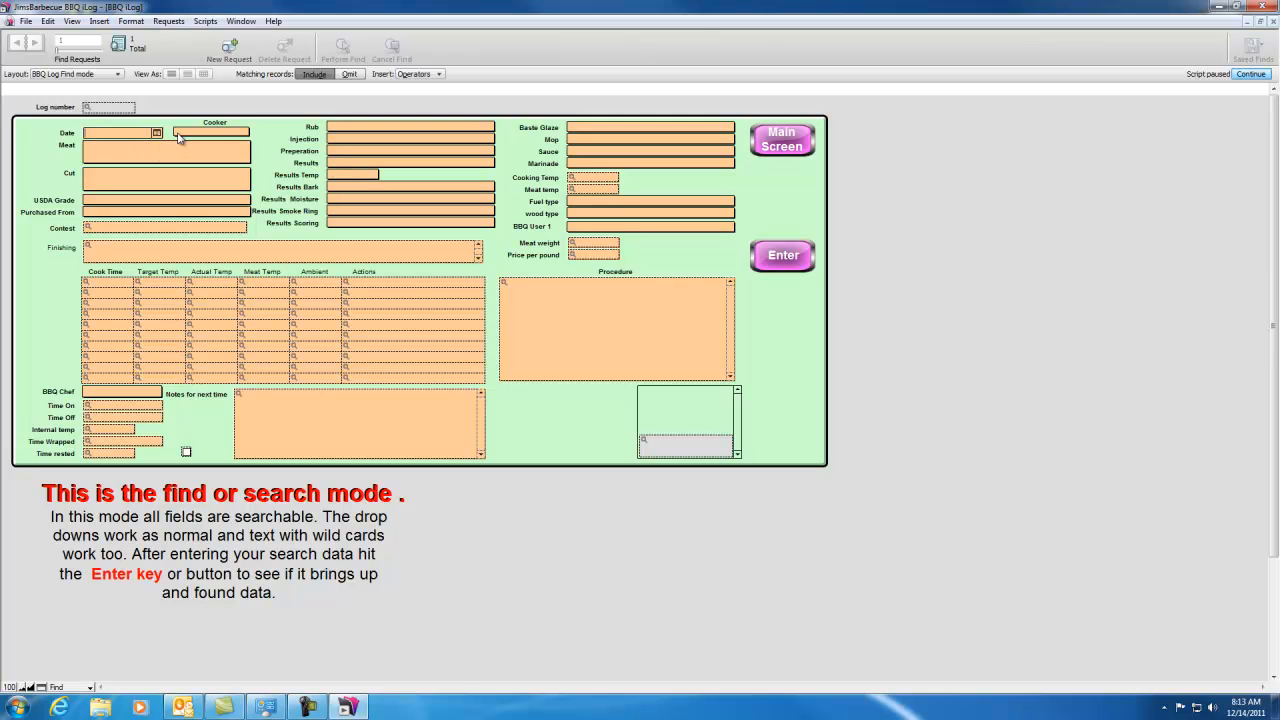
pyautogui.click(182, 132)
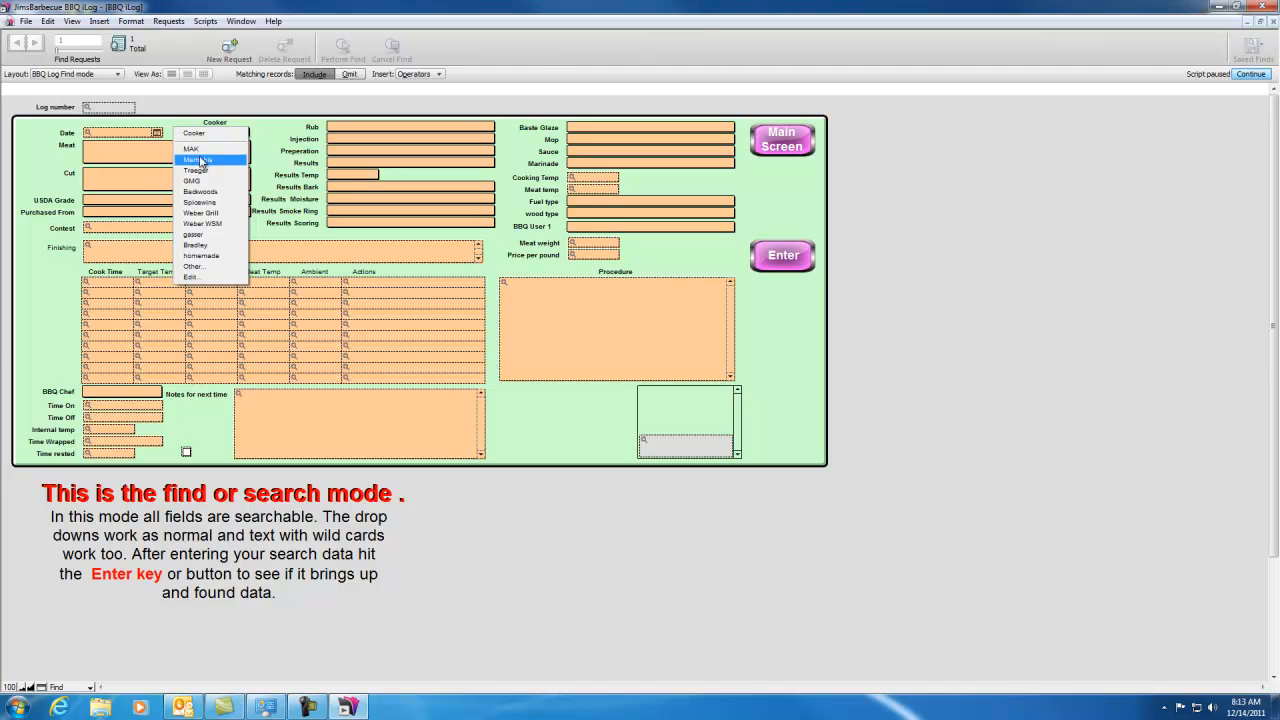
pyautogui.click(198, 160)
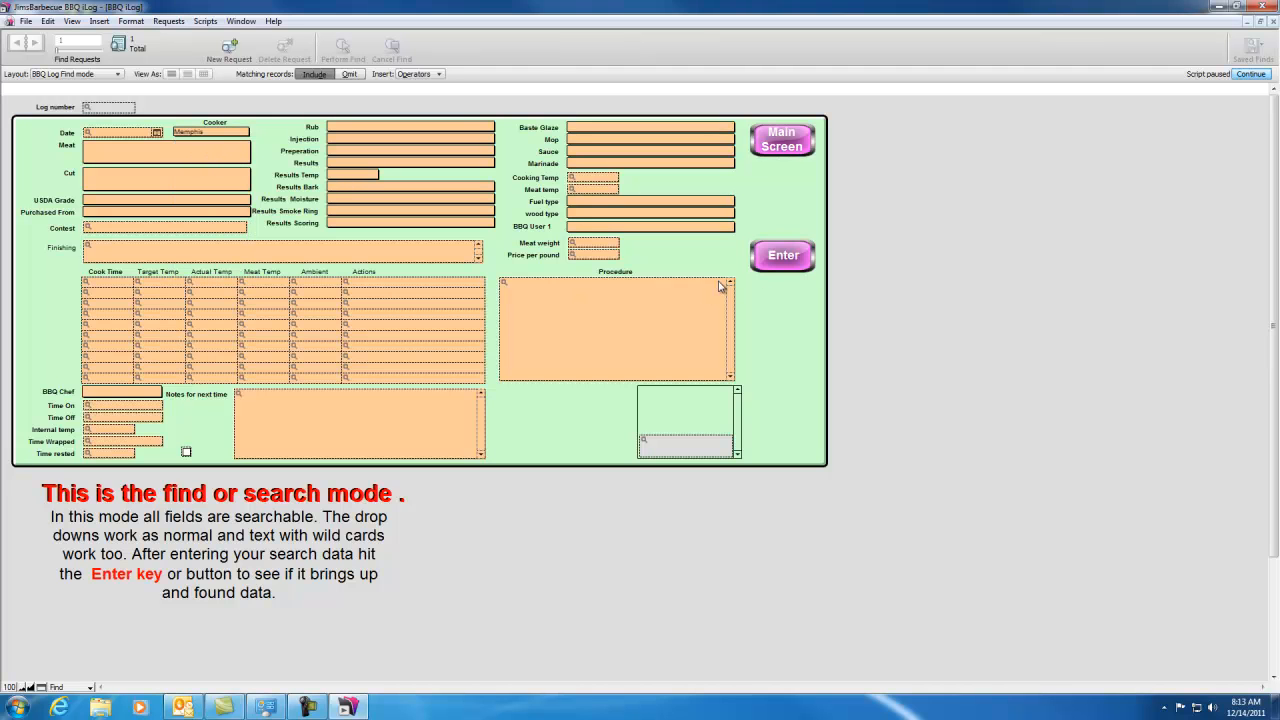
pyautogui.click(781, 262)
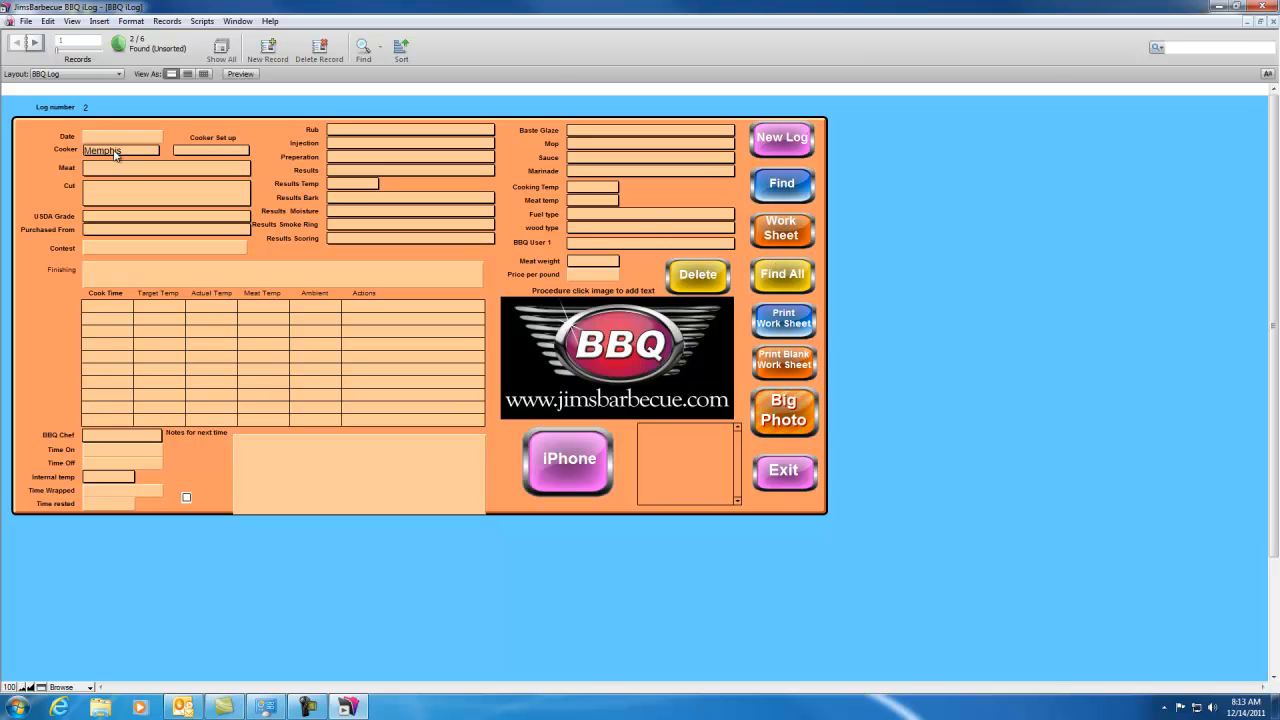
# Run a new find for logs with MAK as the cooker.
pyautogui.click(784, 184)
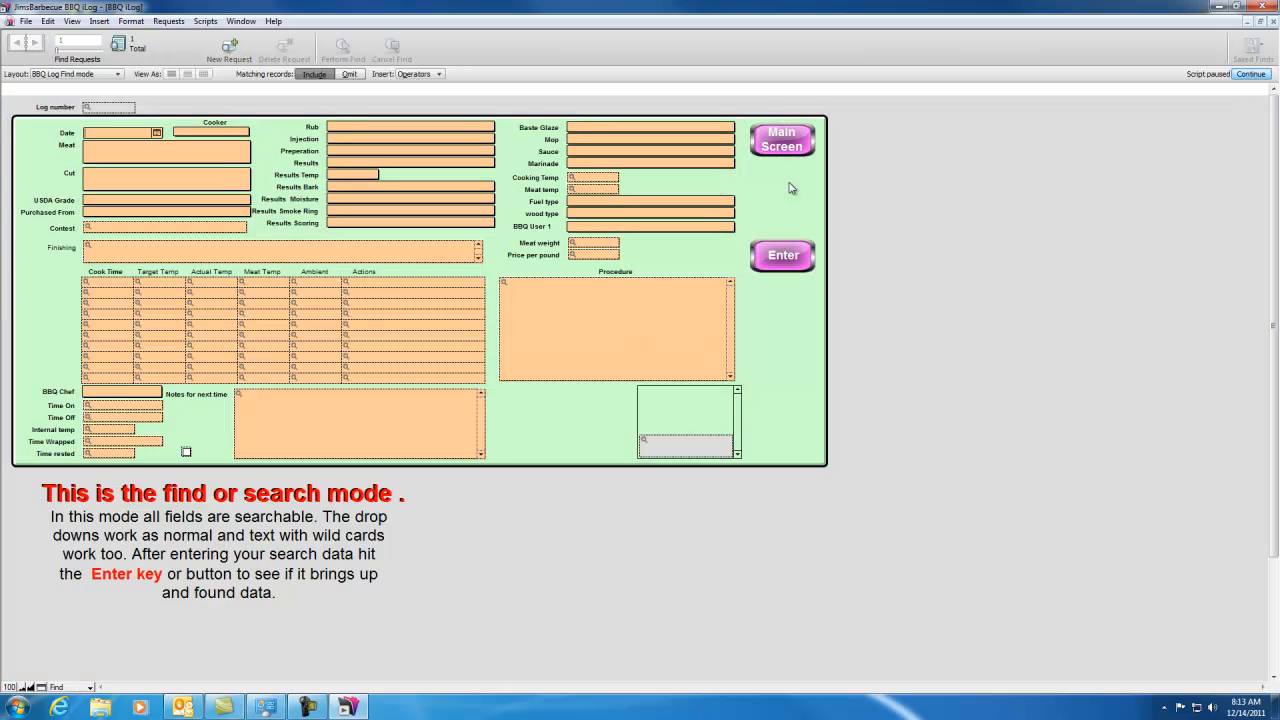
pyautogui.click(235, 136)
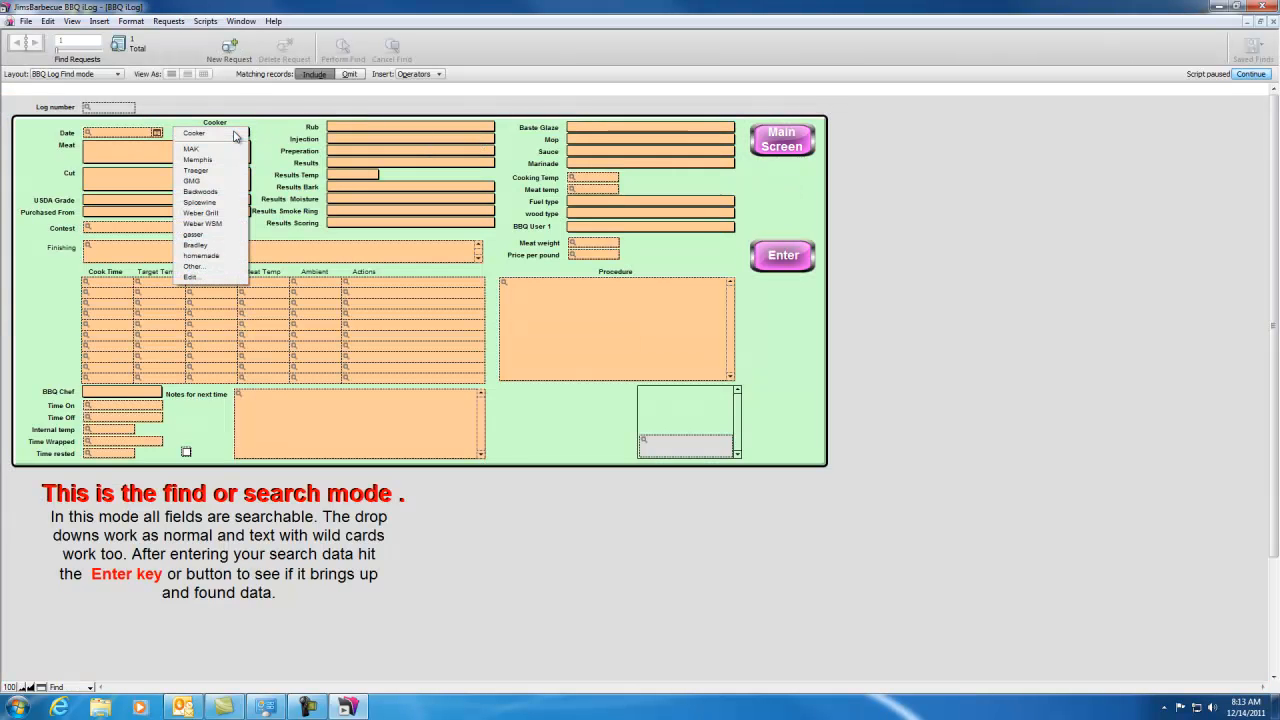
pyautogui.click(213, 151)
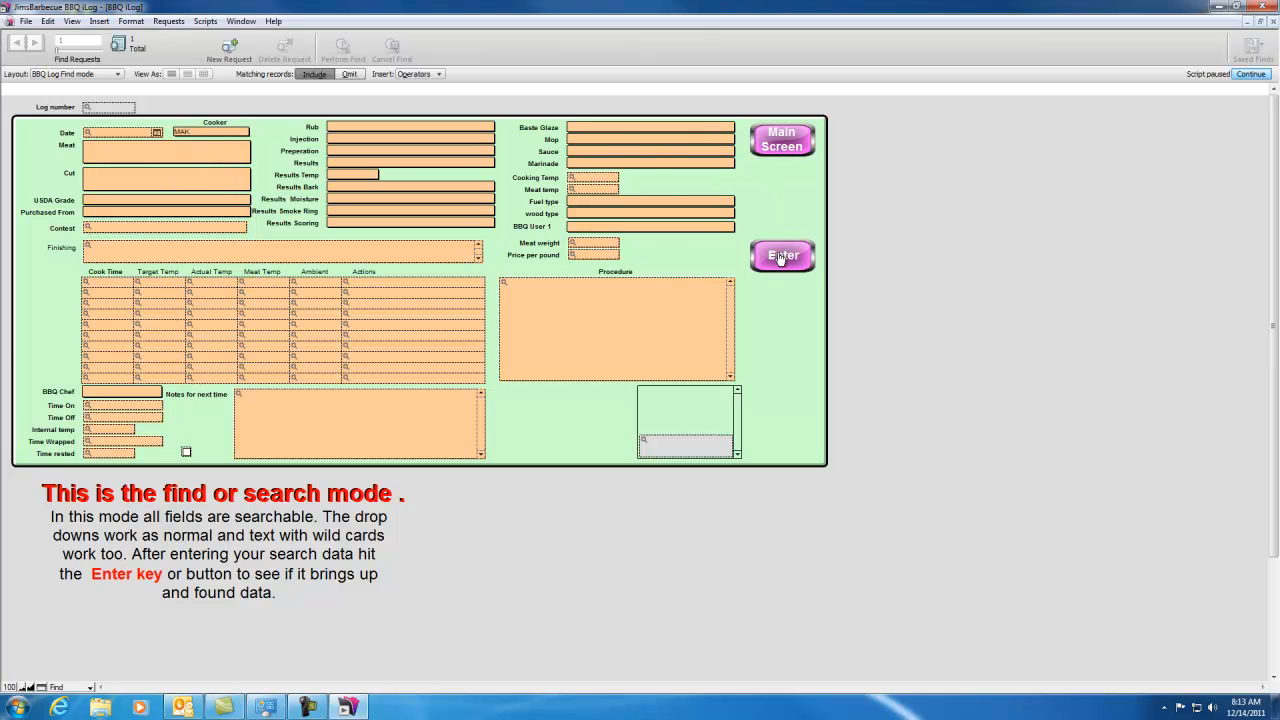
pyautogui.click(781, 258)
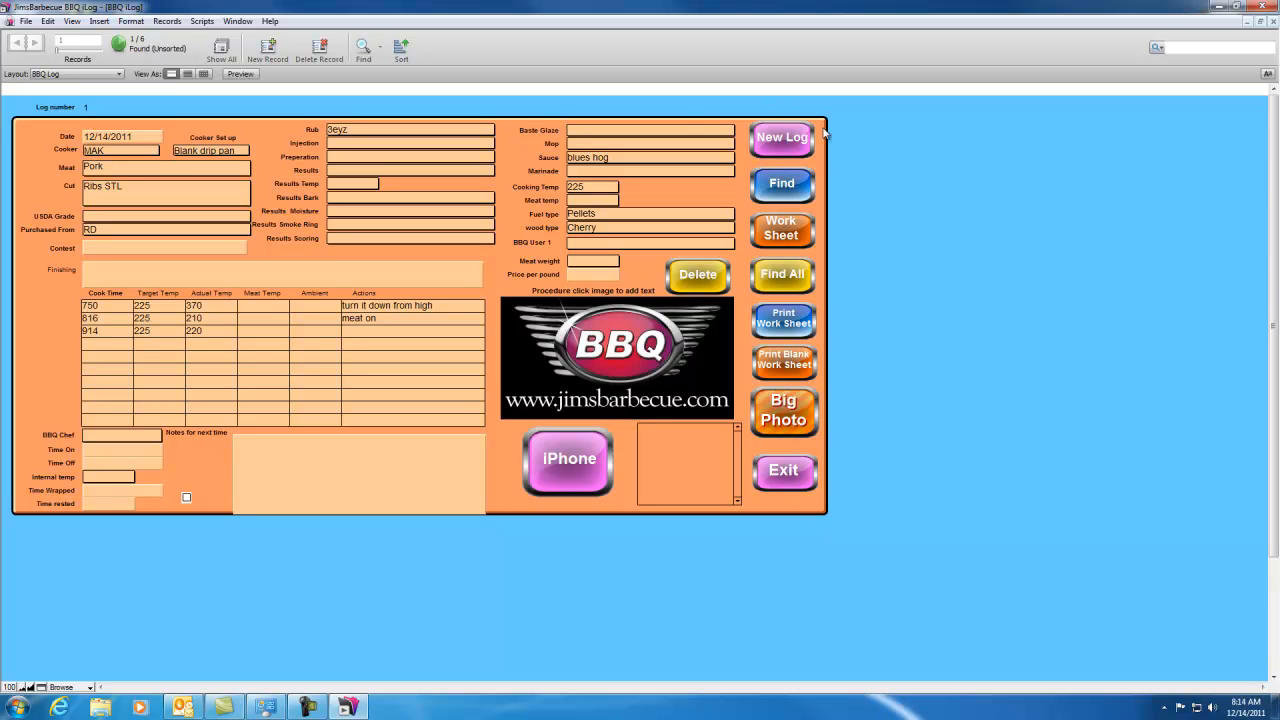
# Repeat the find for logs that use the Memphis cooker.
pyautogui.click(792, 196)
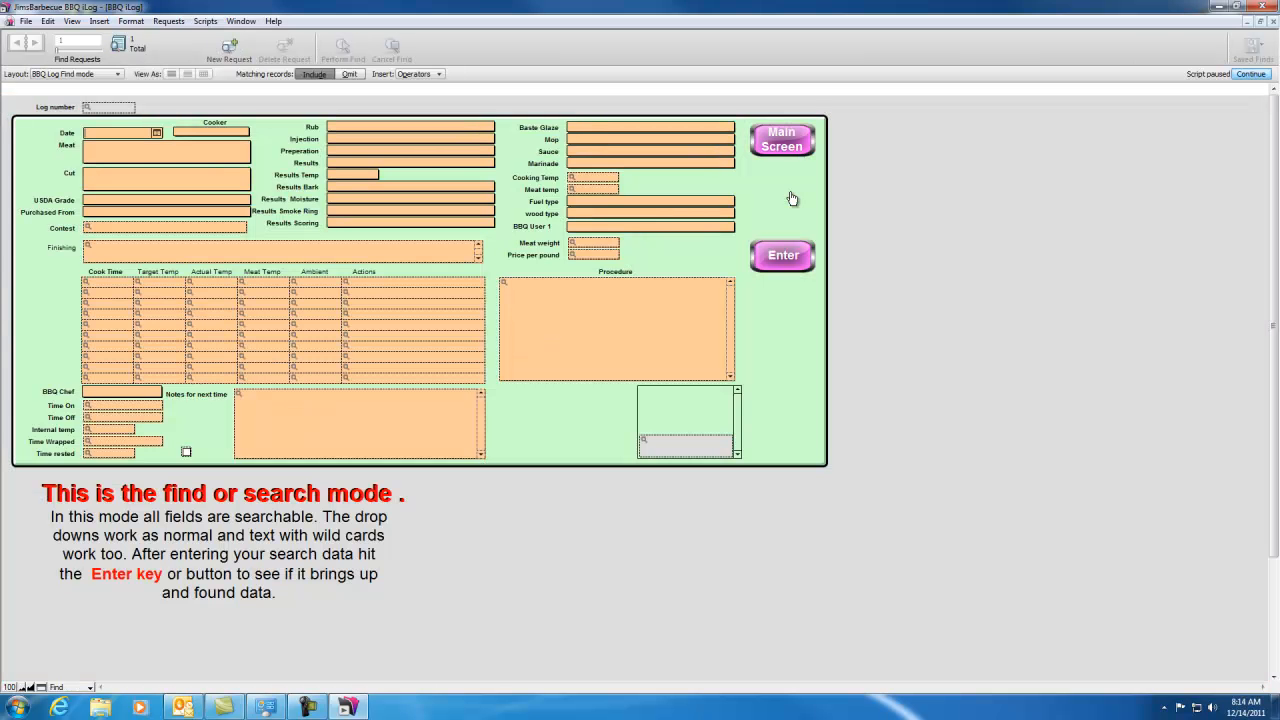
pyautogui.click(244, 133)
pyautogui.click(197, 159)
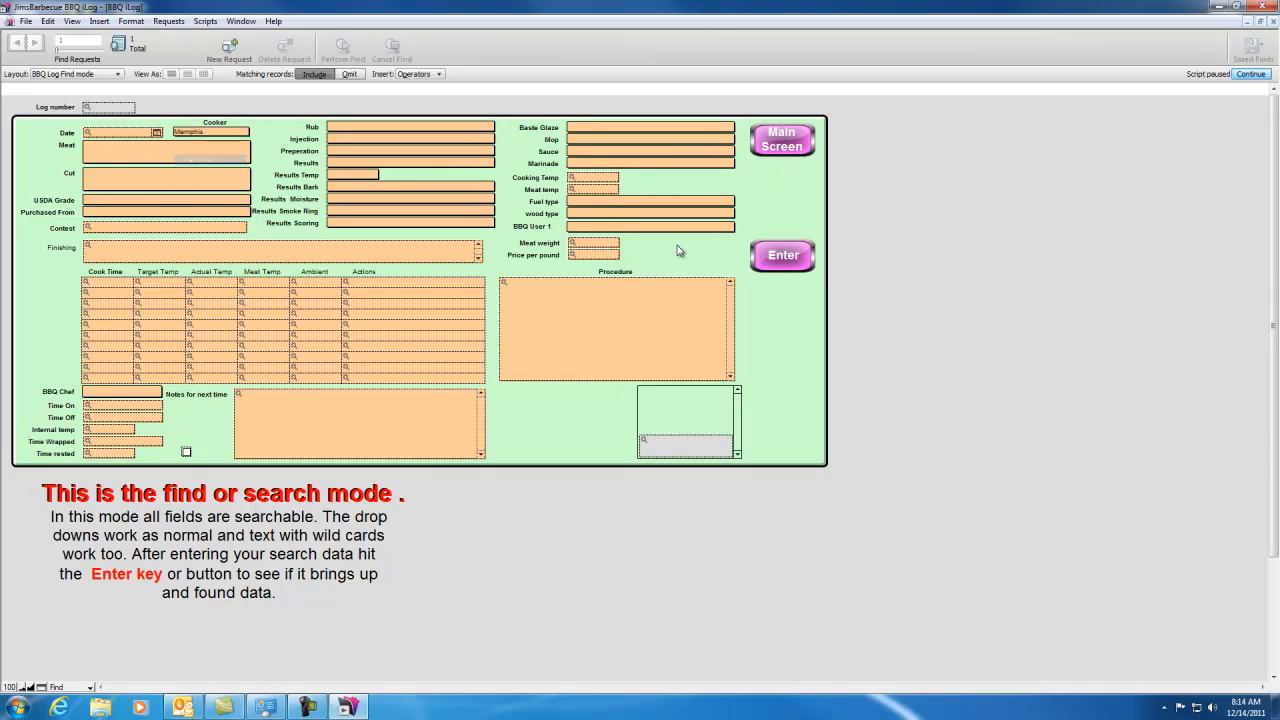
pyautogui.click(780, 262)
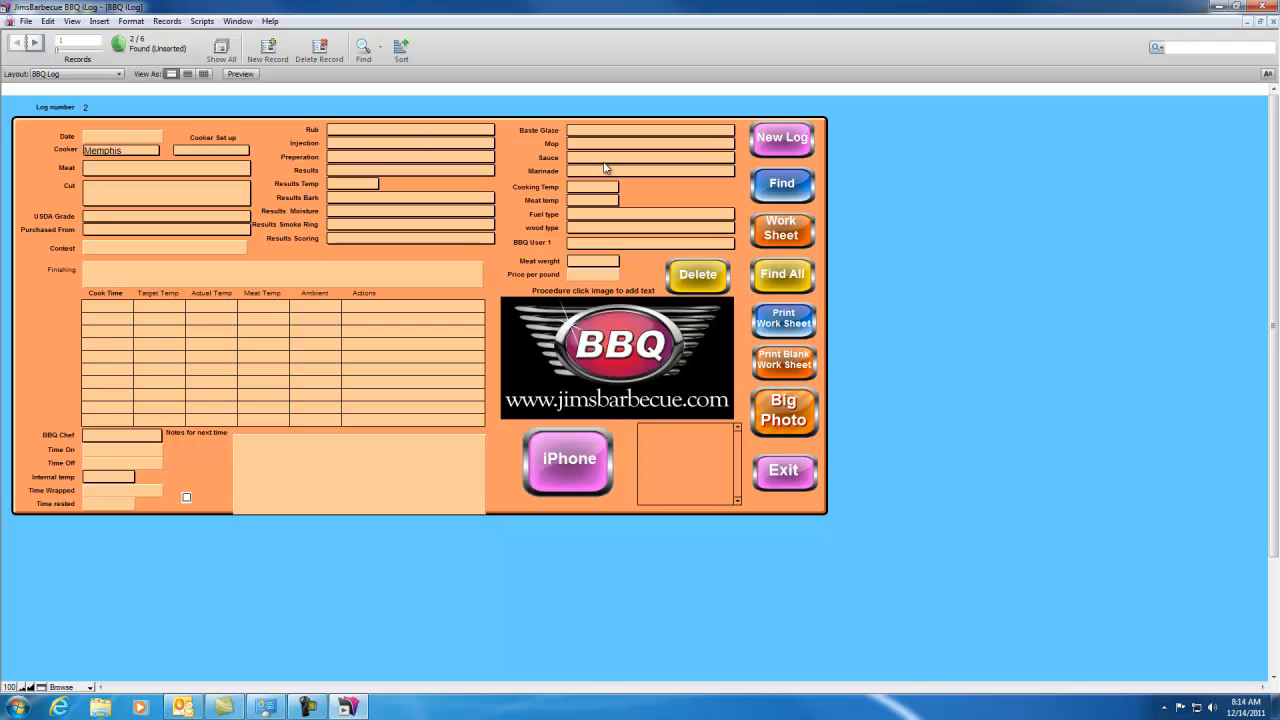
# Search for logs with Spicewine as the cooker.
pyautogui.click(769, 193)
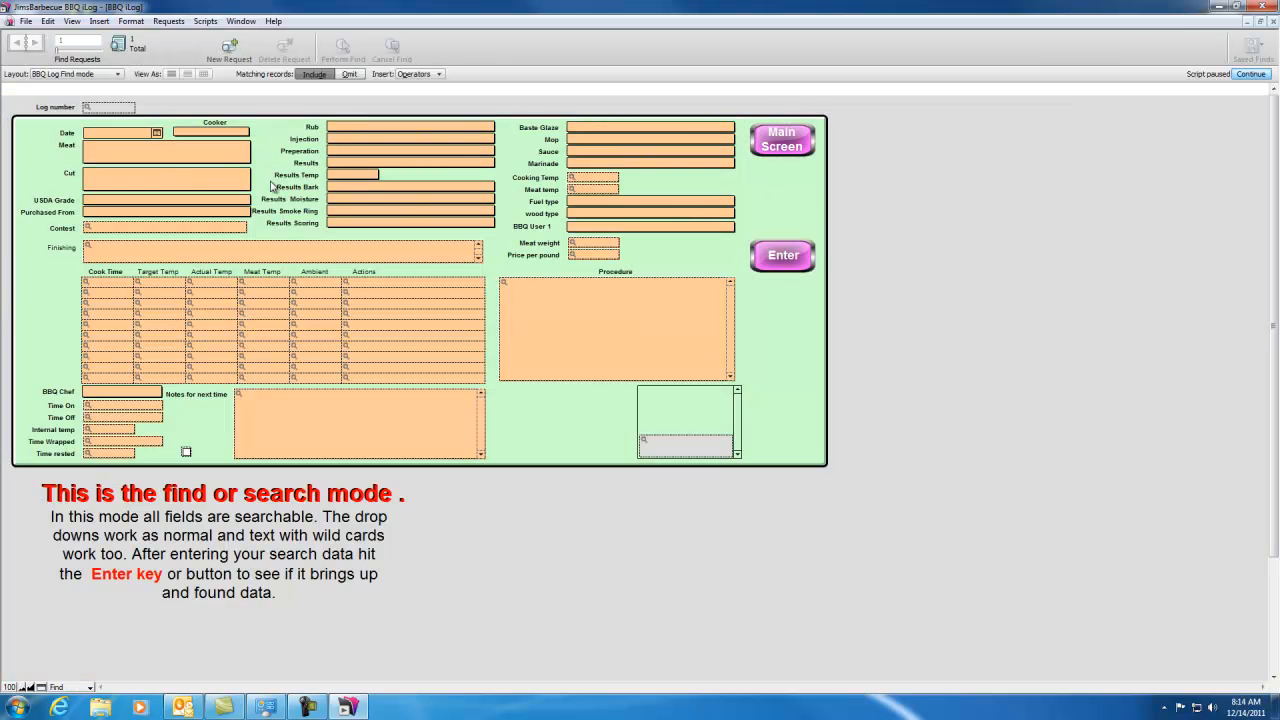
pyautogui.click(243, 134)
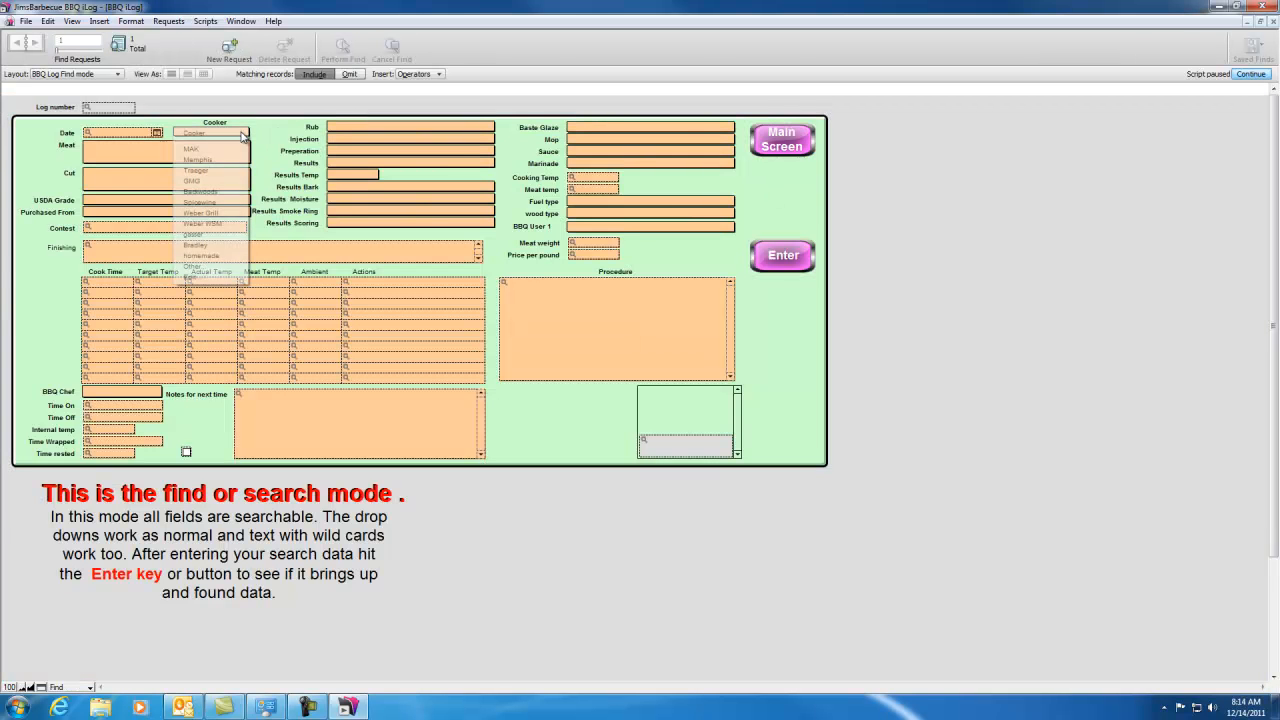
pyautogui.click(223, 204)
pyautogui.click(768, 264)
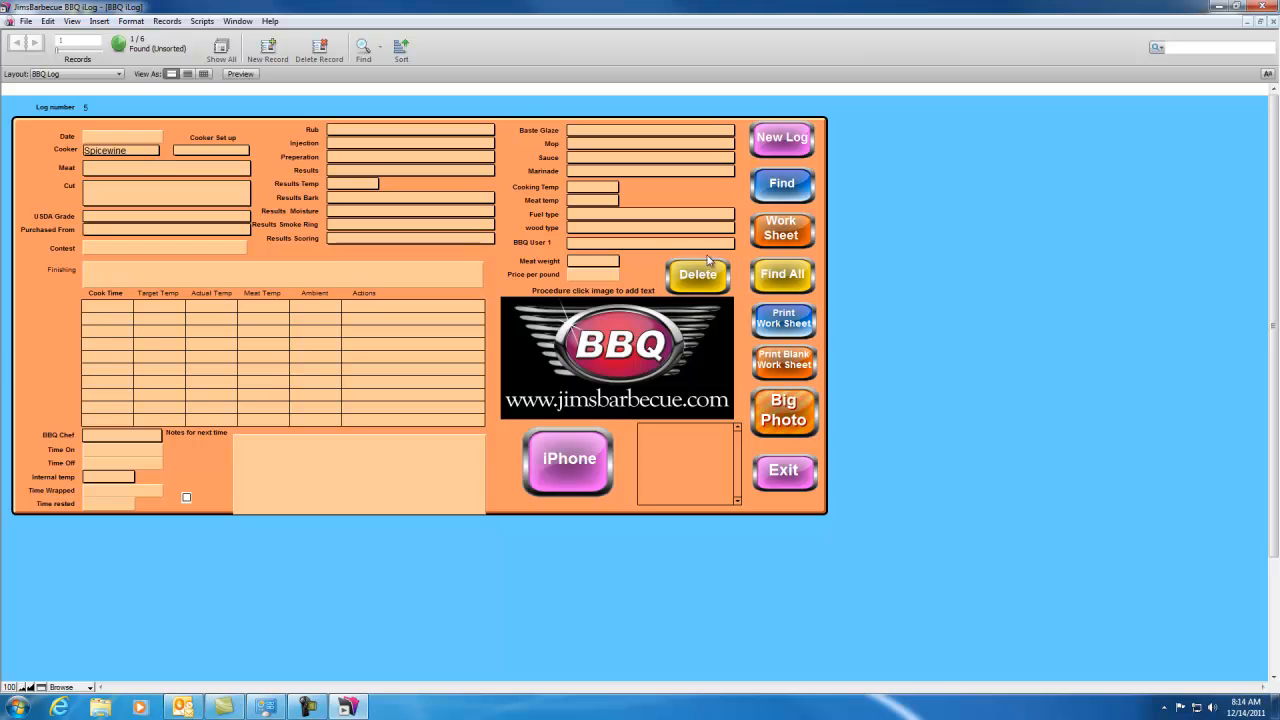
# Search for logs with Weber Grill as the cooker.
pyautogui.click(780, 185)
pyautogui.click(205, 132)
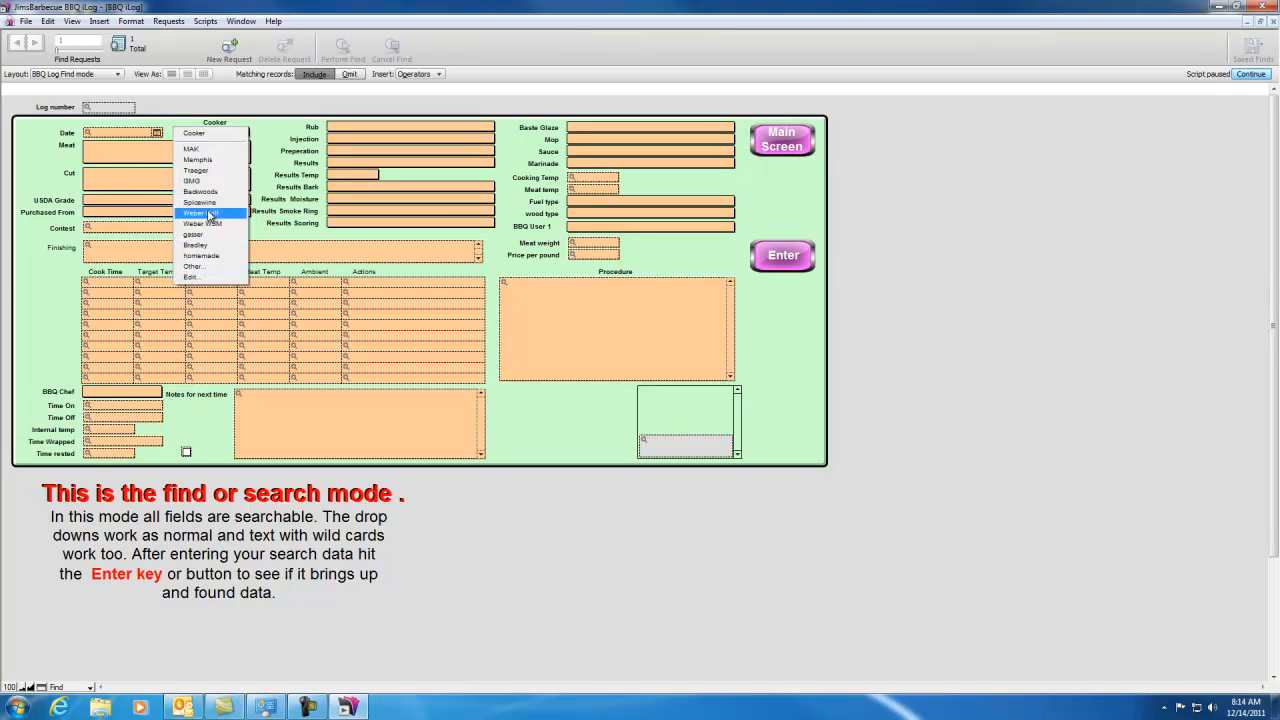
pyautogui.click(208, 214)
pyautogui.click(788, 257)
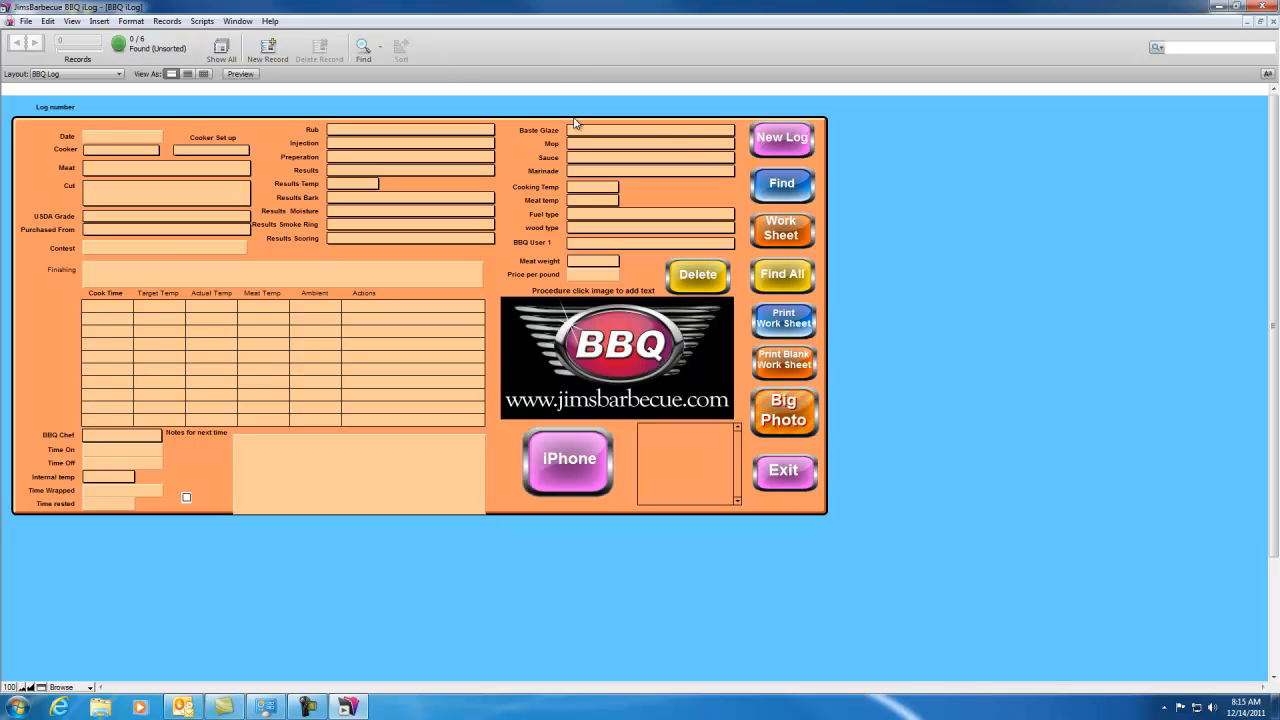
# Run a find for logs with Pork as the meat type.
pyautogui.click(784, 190)
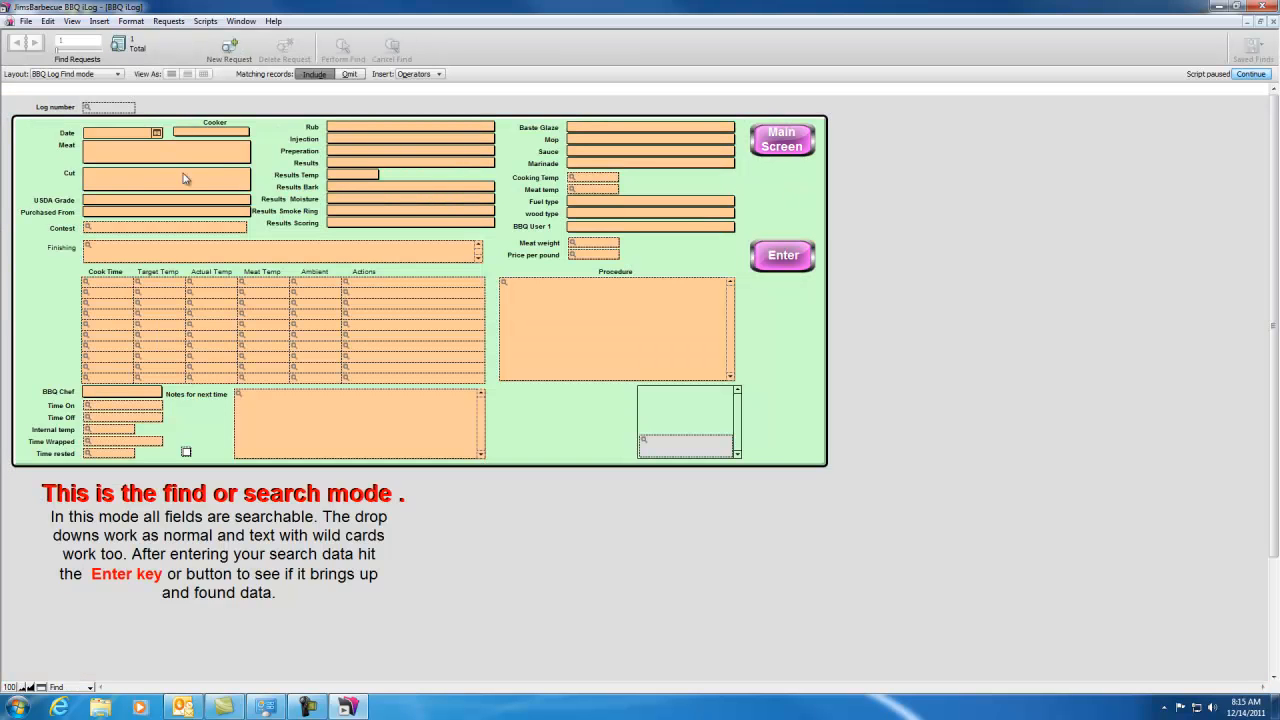
pyautogui.click(127, 153)
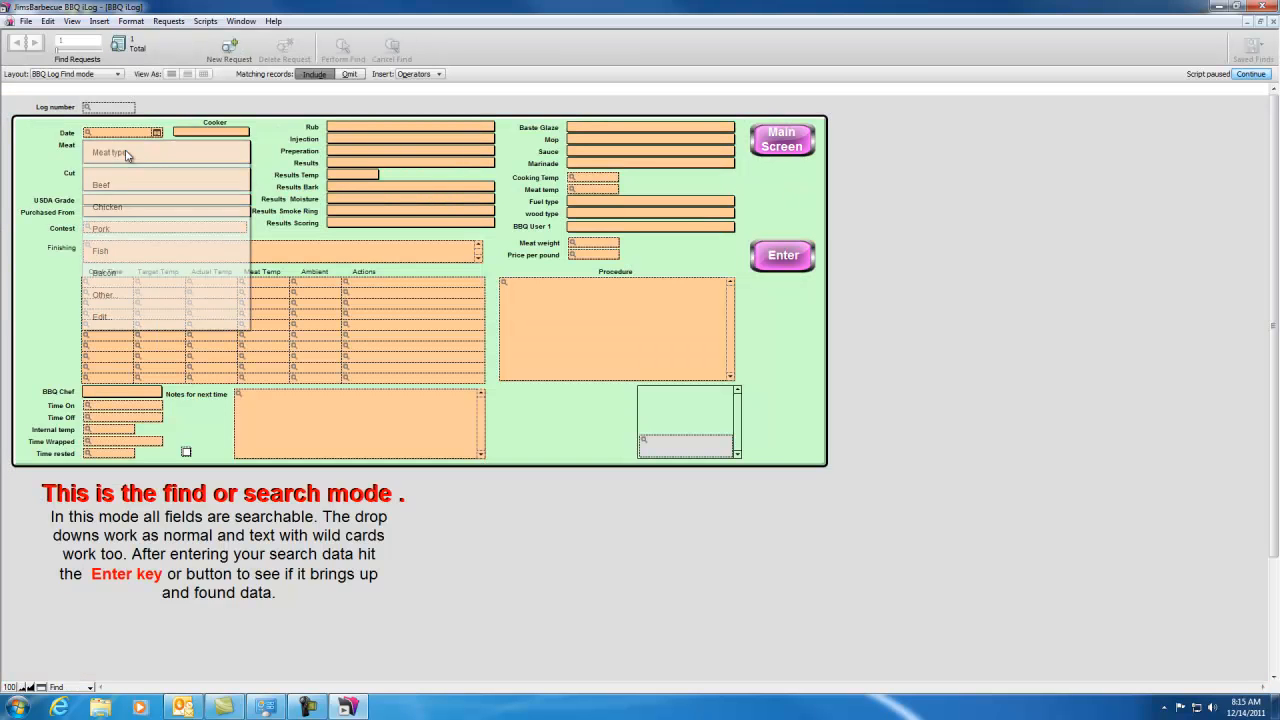
pyautogui.click(105, 229)
pyautogui.click(780, 266)
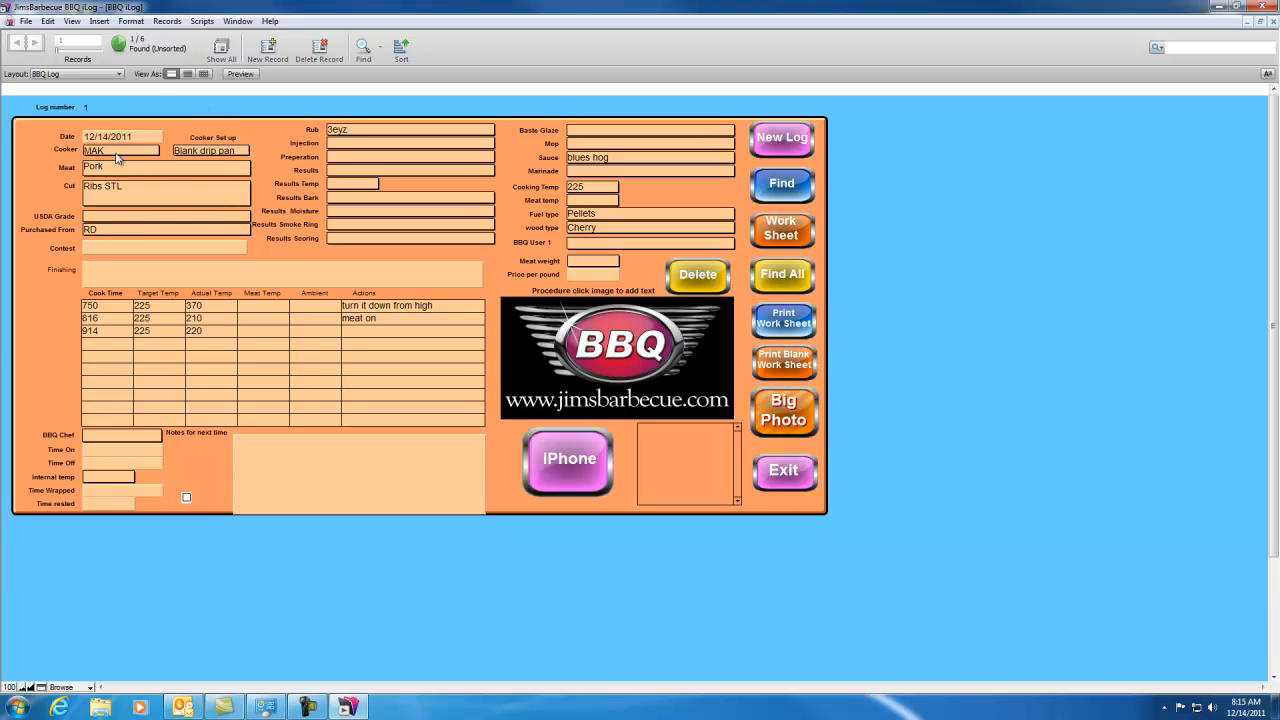
# Run a new find for logs with Ribs STL as the cut of meat.
pyautogui.click(783, 186)
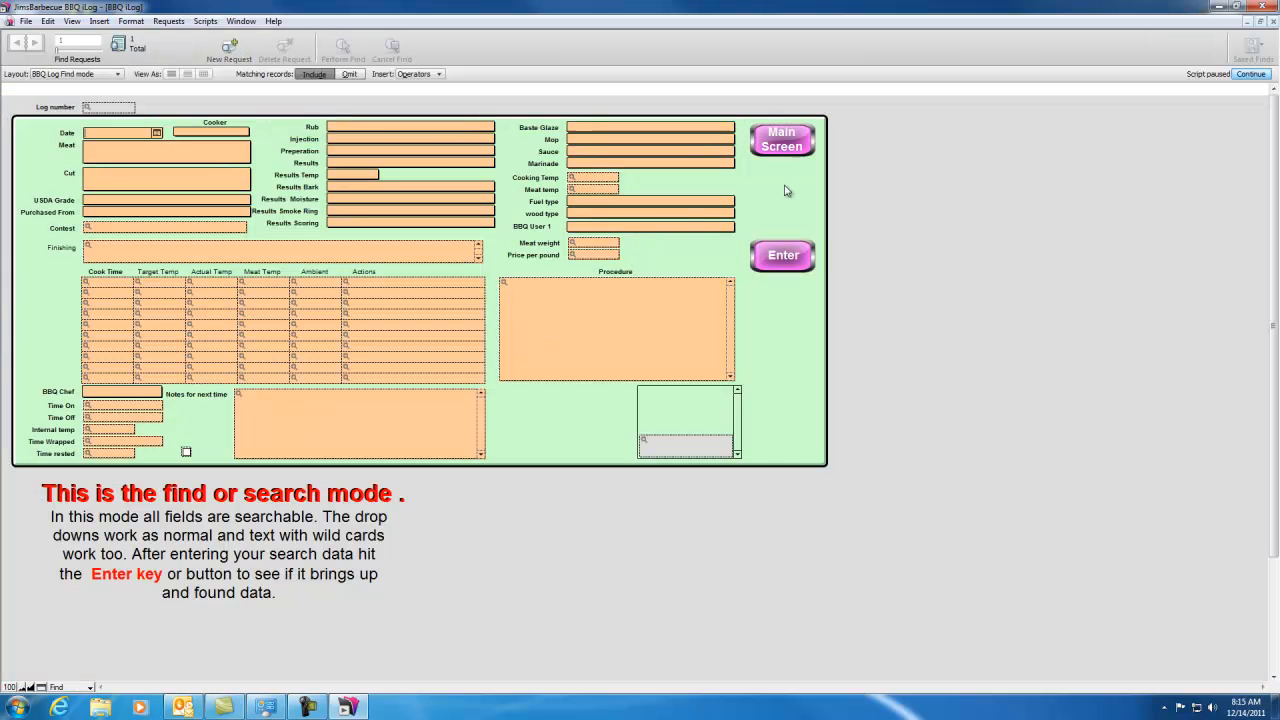
pyautogui.click(154, 187)
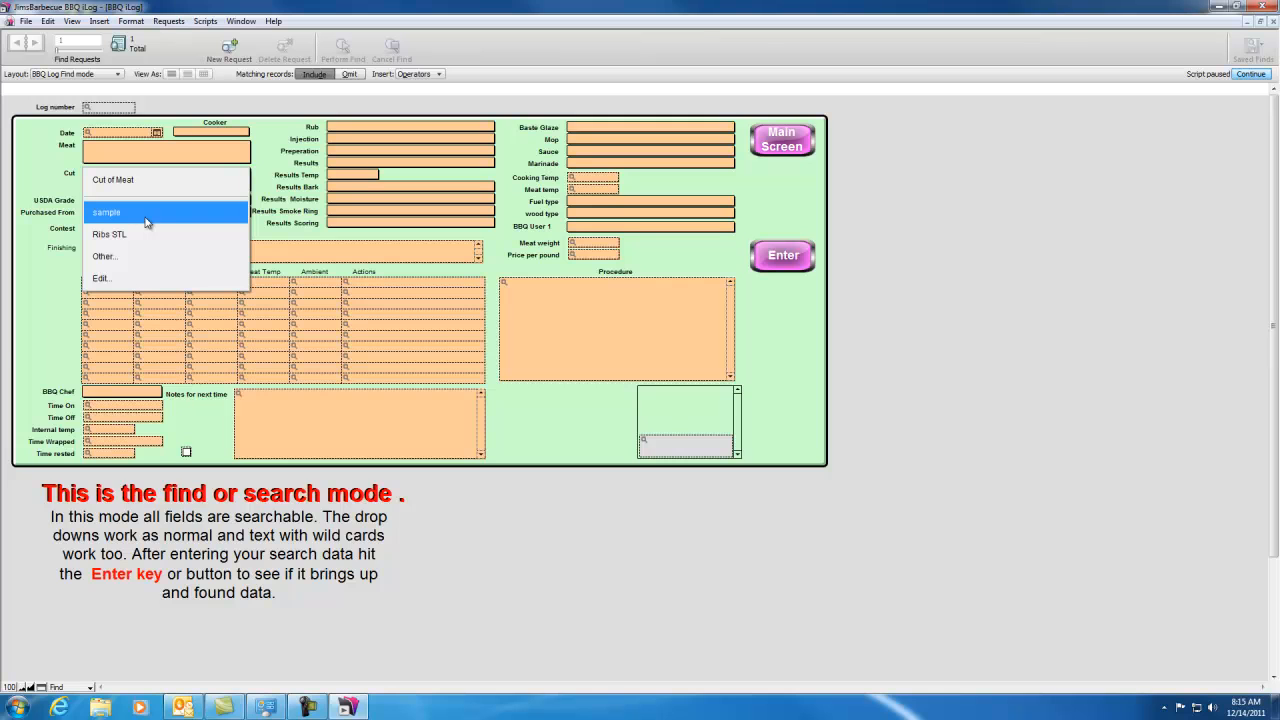
pyautogui.click(128, 238)
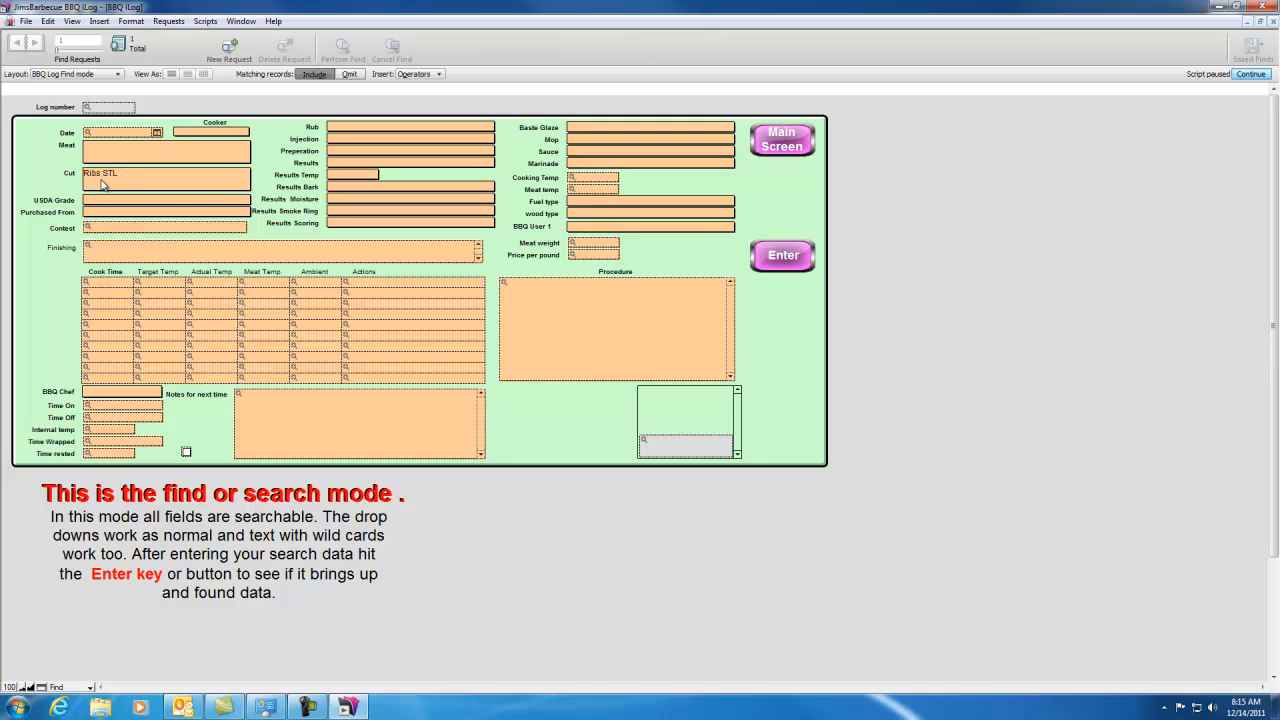
pyautogui.click(199, 137)
pyautogui.click(201, 151)
pyautogui.click(781, 257)
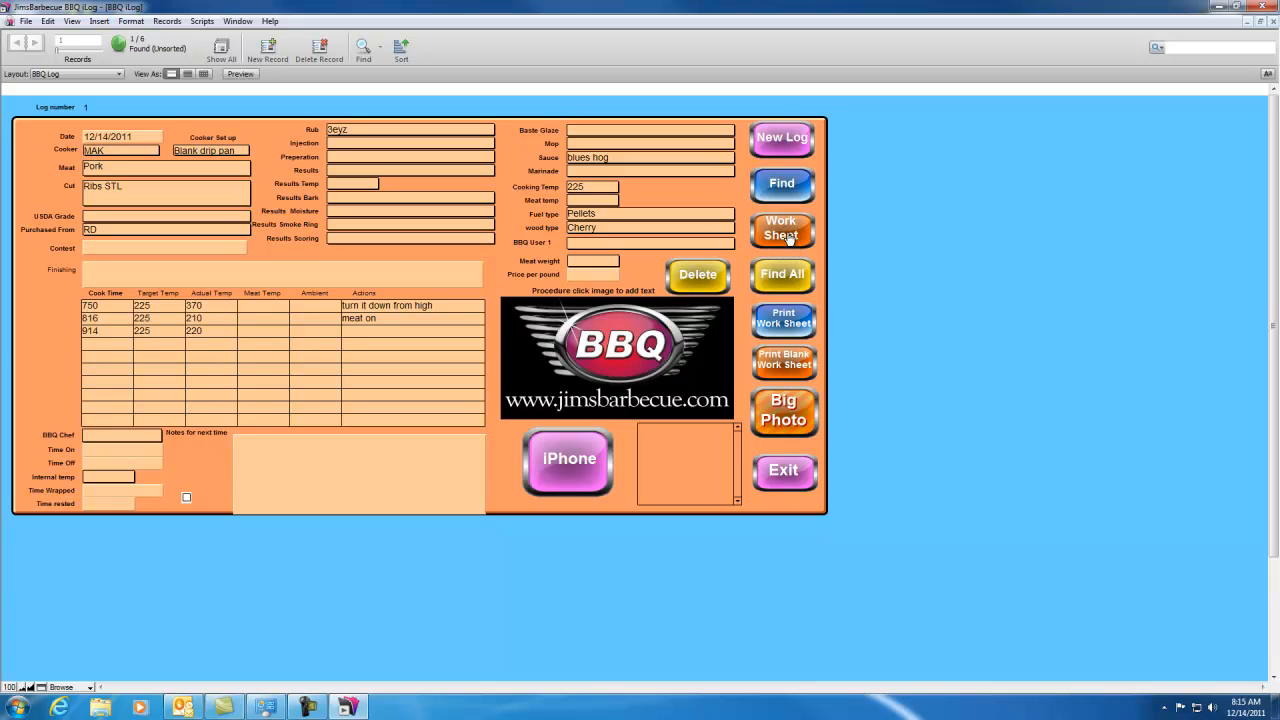
# Start printing the current log's work sheet, cancel the print job and continue the script.
pyautogui.click(793, 318)
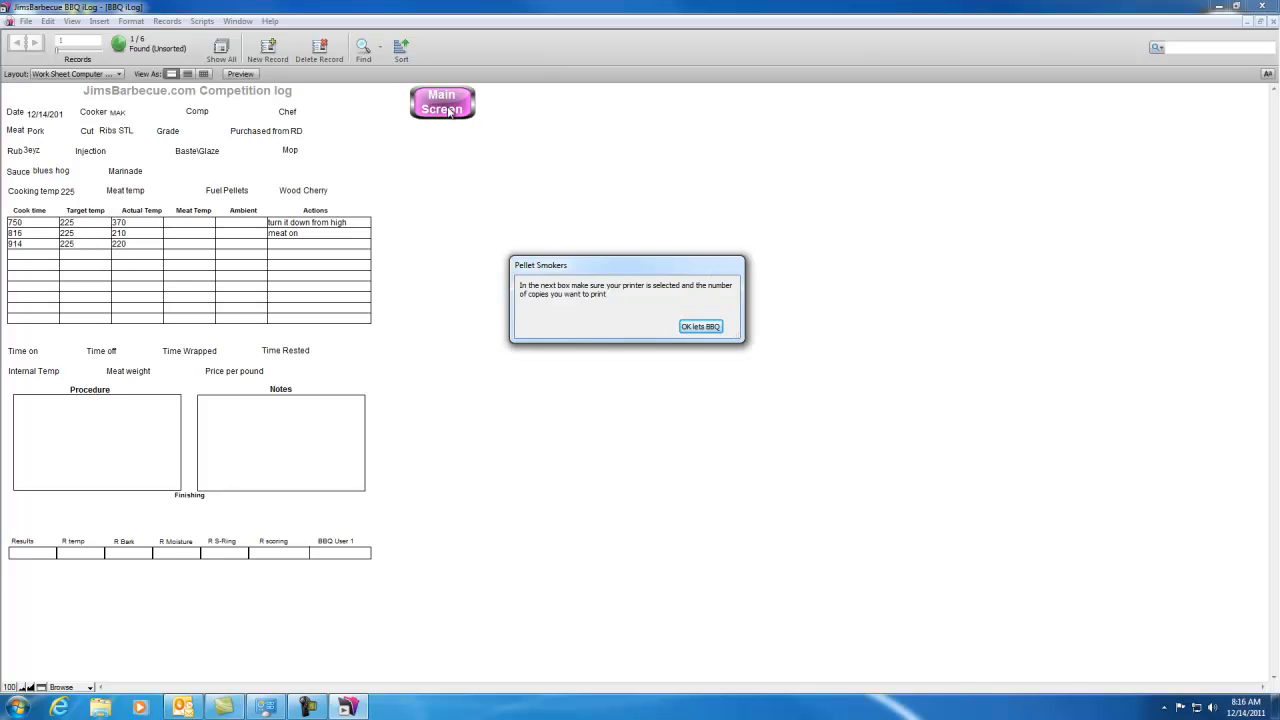
pyautogui.click(700, 326)
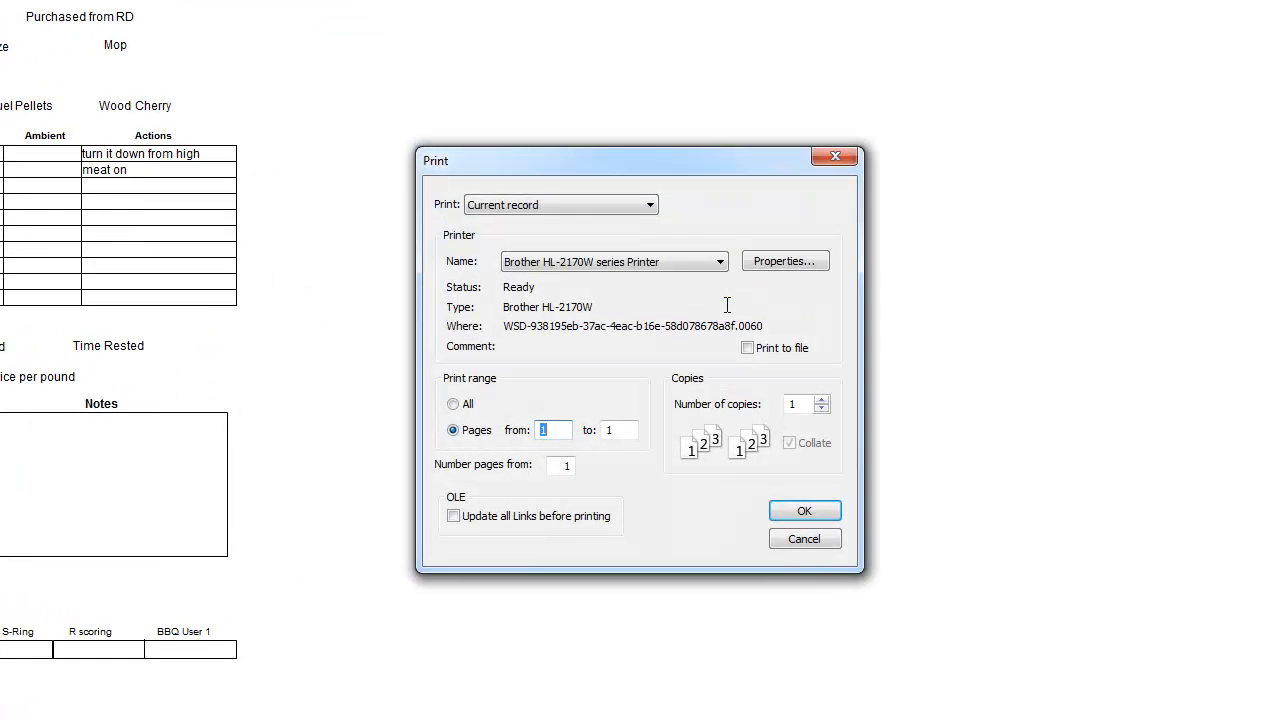
pyautogui.click(795, 538)
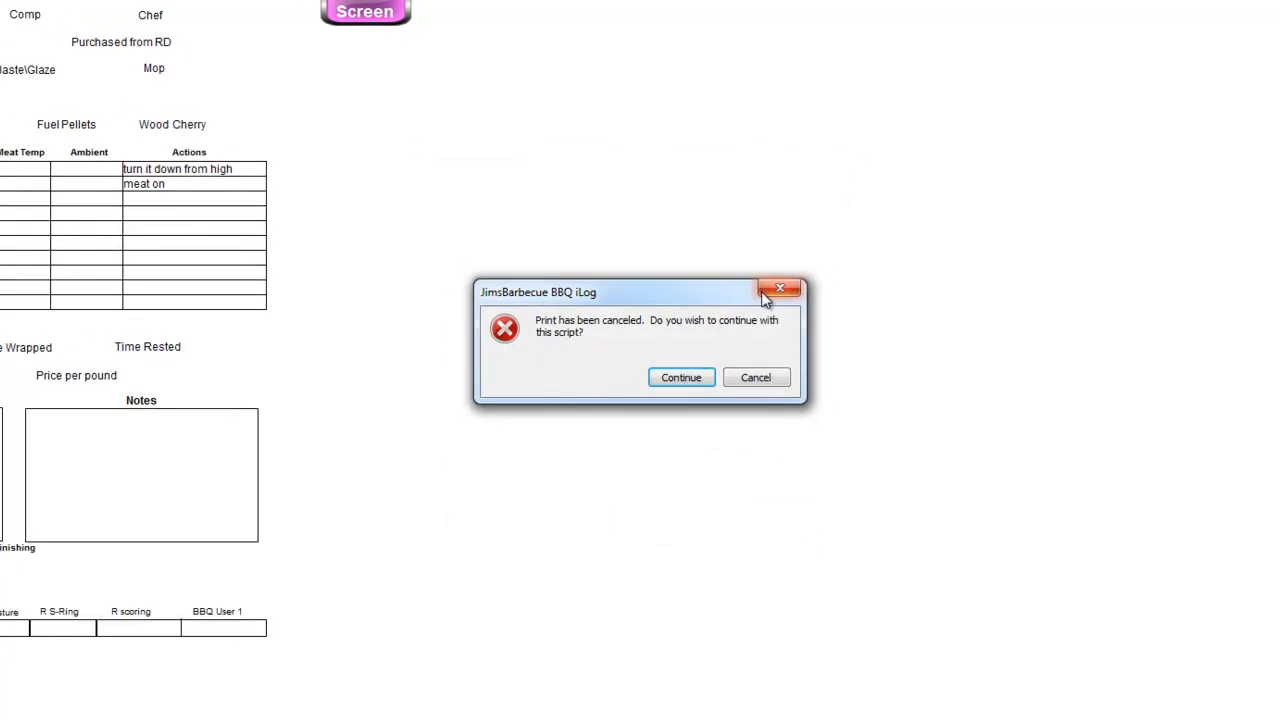
pyautogui.click(671, 377)
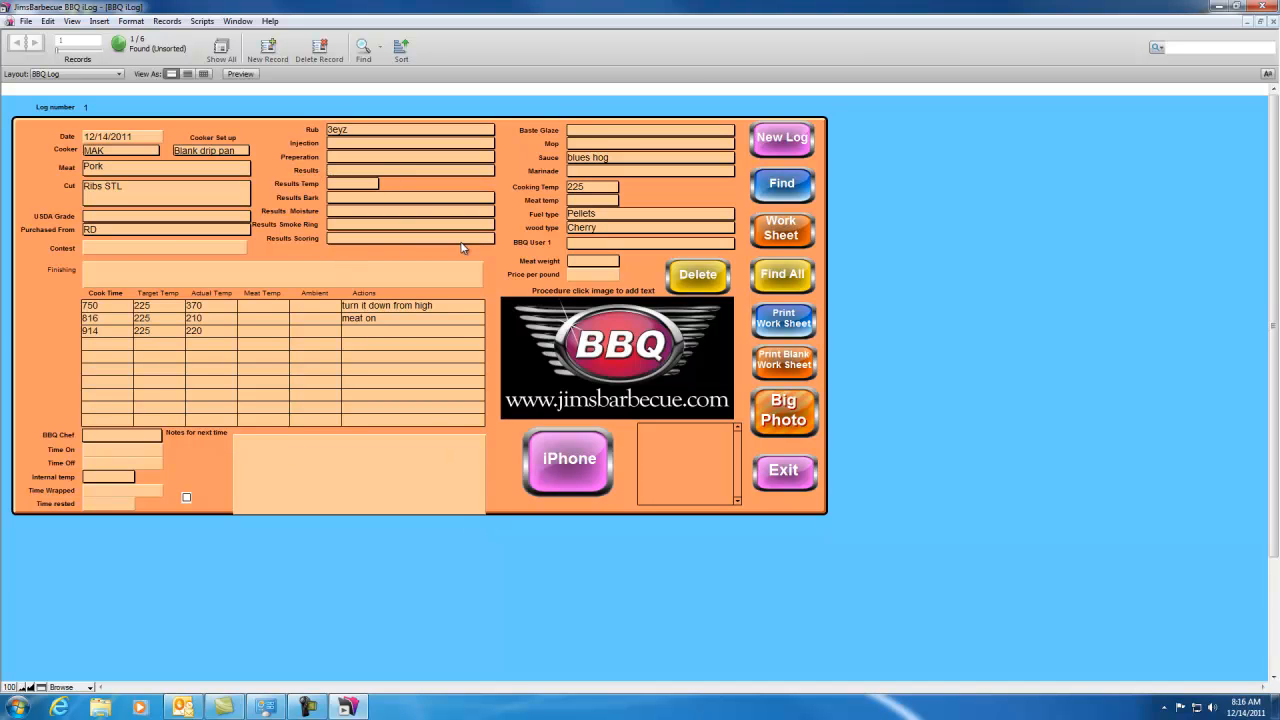
# Open the current log's work sheet, examine its cook table and the wood, fuel and meat choices, and return to the main screen.
pyautogui.click(775, 243)
pyautogui.click(40, 257)
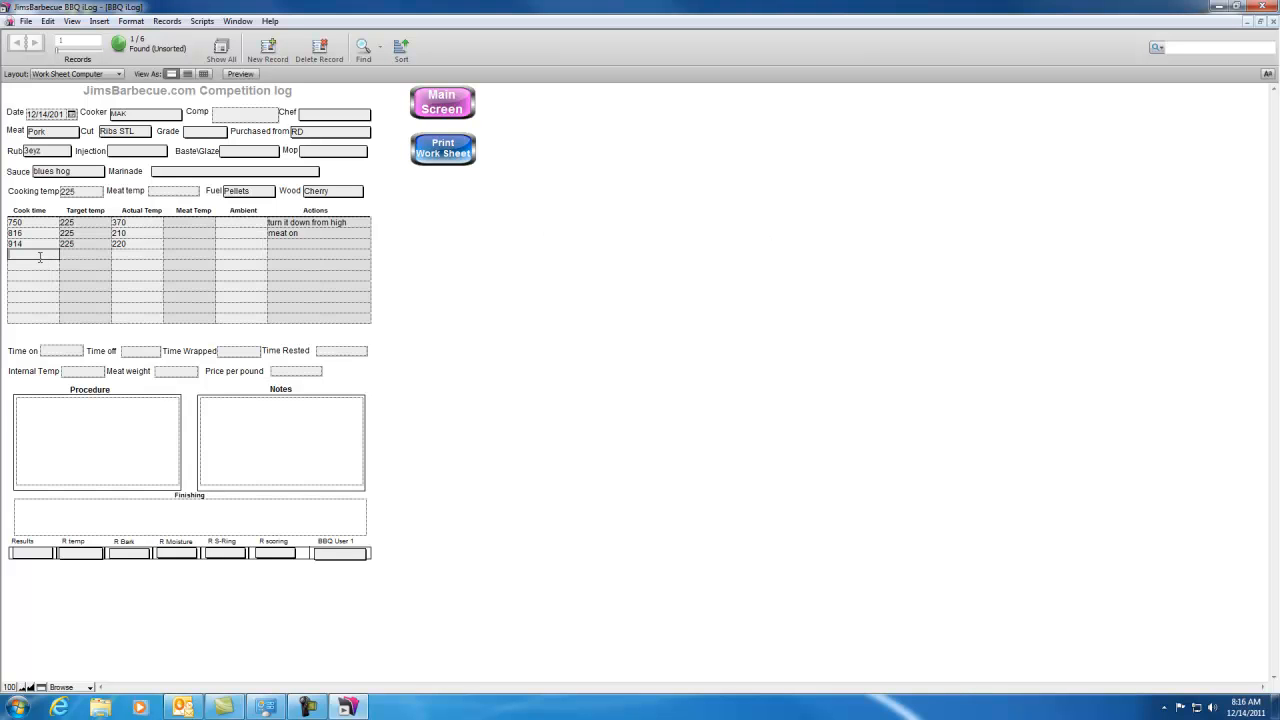
pyautogui.click(86, 257)
pyautogui.click(336, 192)
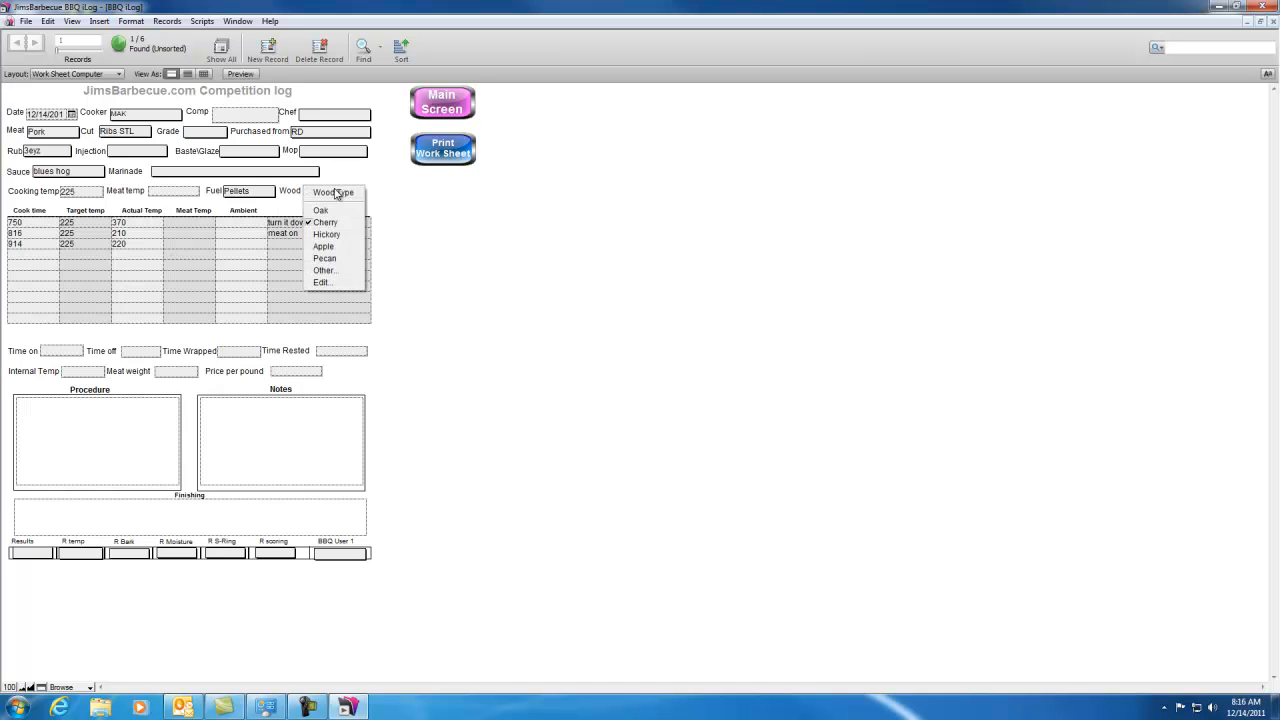
pyautogui.click(268, 193)
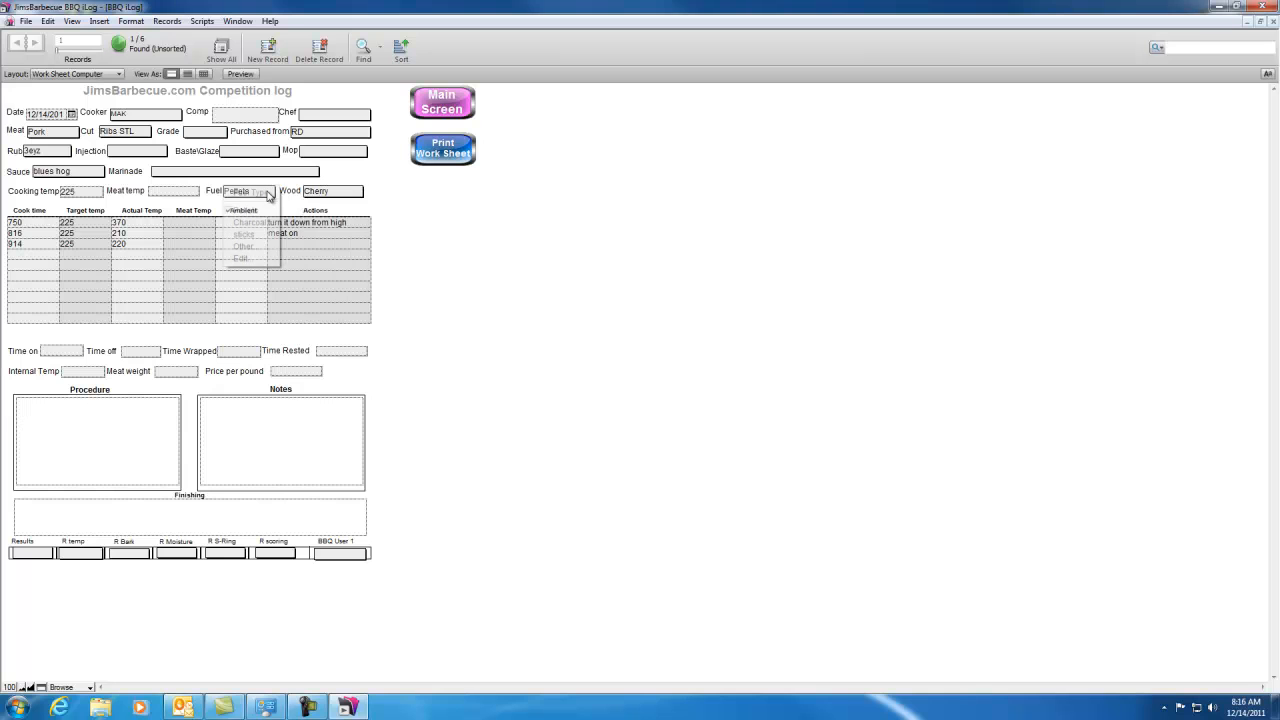
pyautogui.click(176, 176)
pyautogui.click(60, 134)
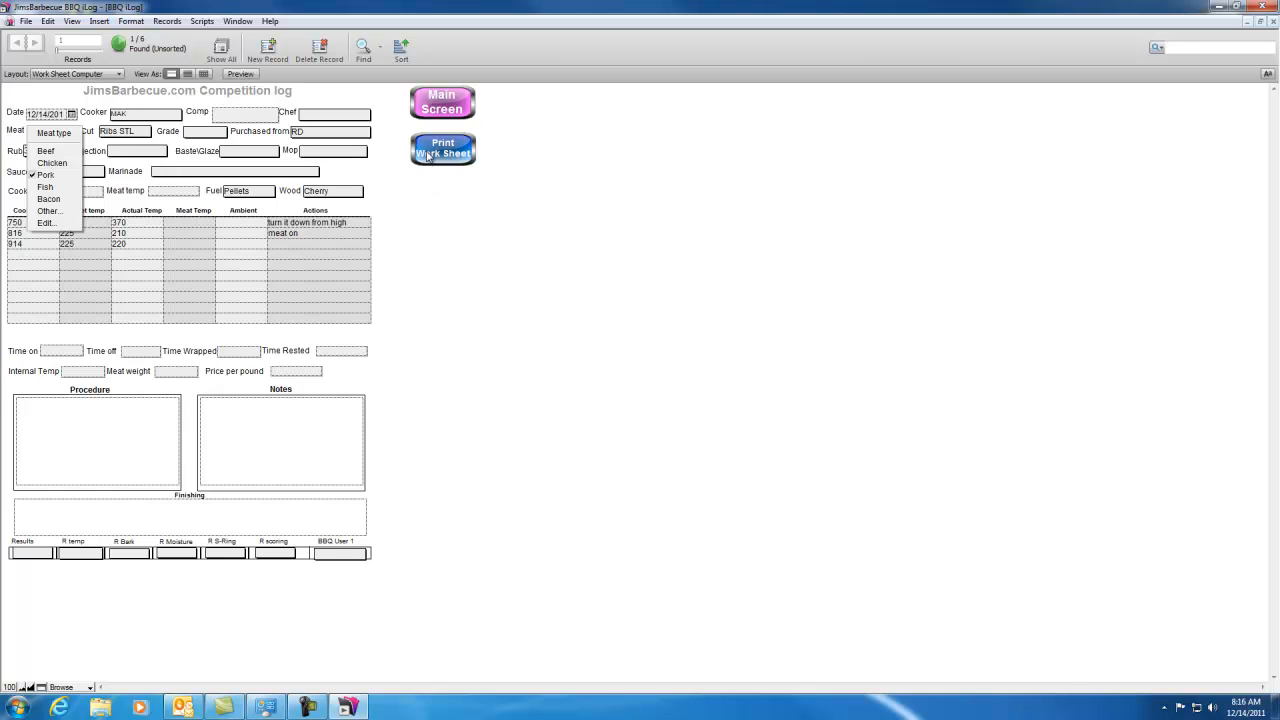
pyautogui.click(441, 105)
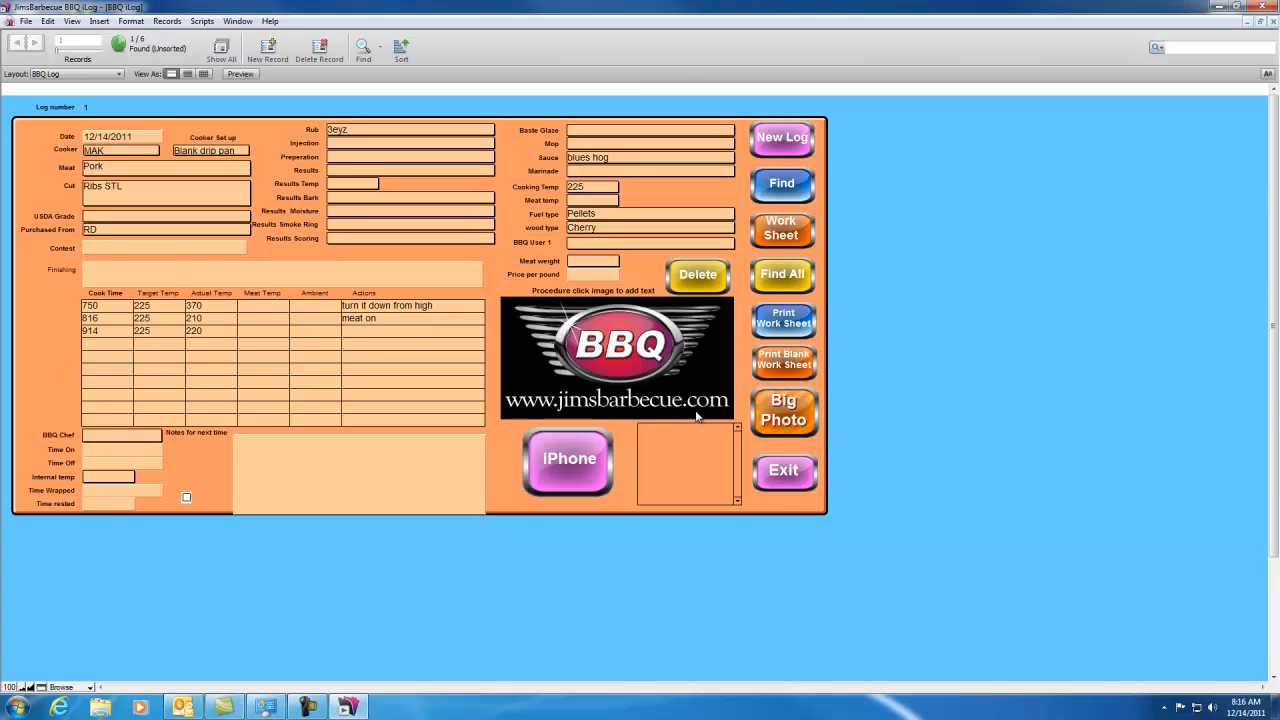
# View the log in the iPhone layout, examine the meat type choices and second page, and return to the main screen.
pyautogui.click(580, 458)
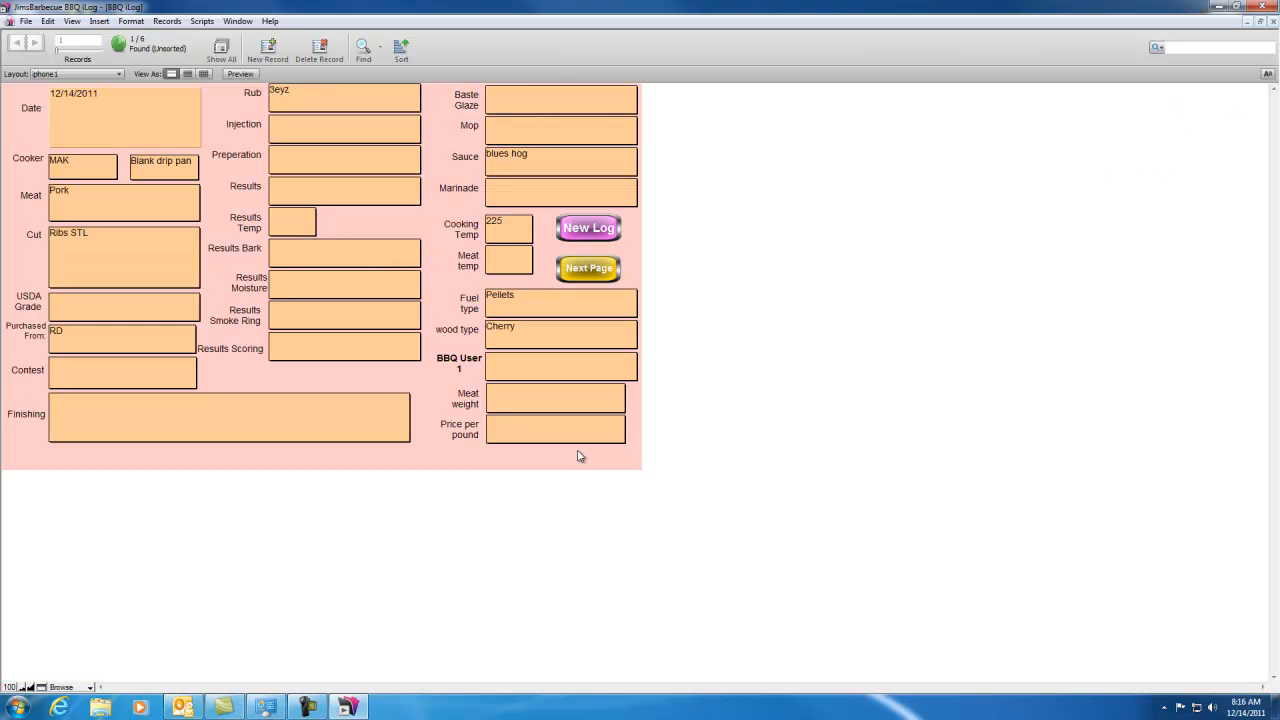
pyautogui.click(82, 172)
pyautogui.click(170, 207)
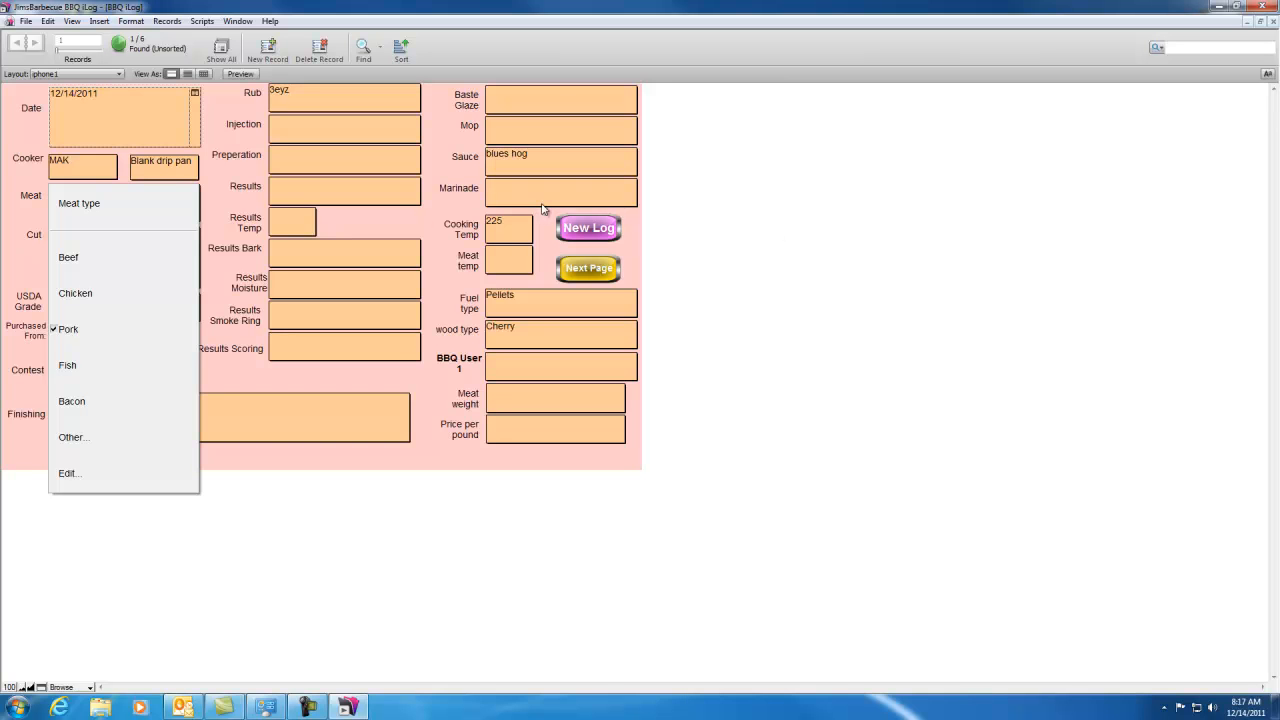
pyautogui.click(603, 268)
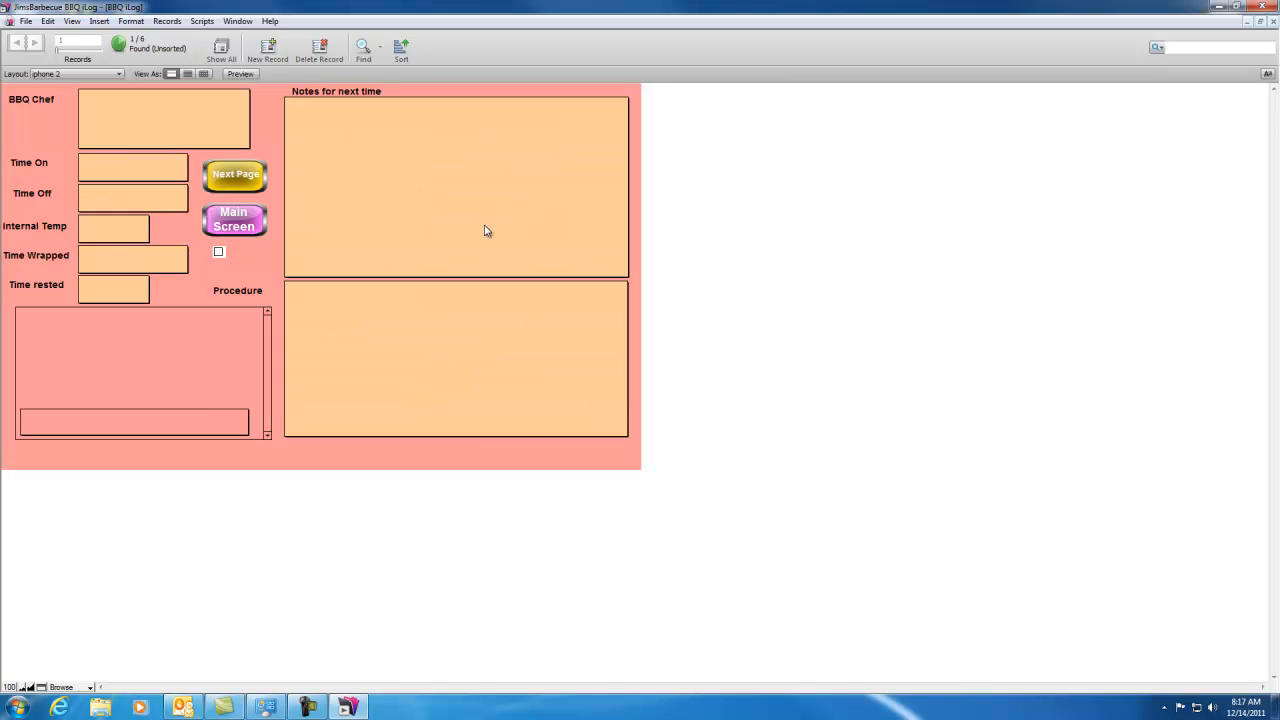
pyautogui.click(240, 222)
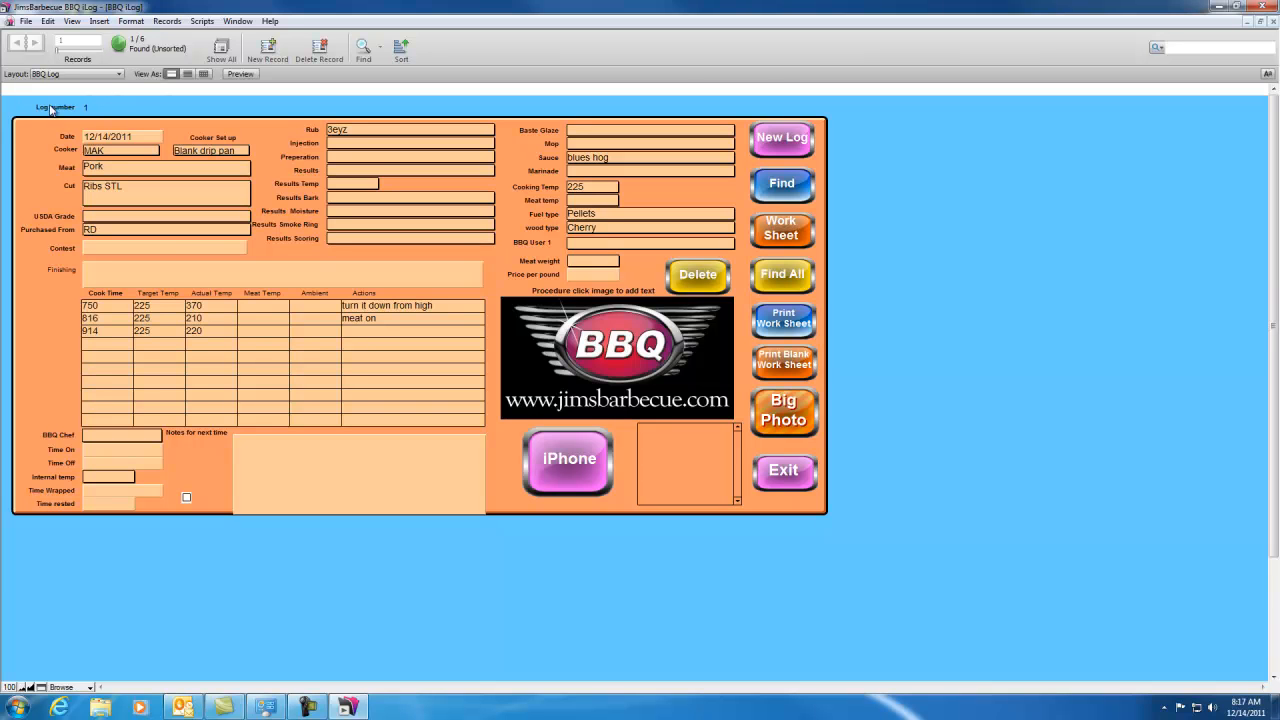
# In the prefs layout, remove JimsBarbecue.com from the work sheet title so it reads "Competition log".
pyautogui.click(119, 74)
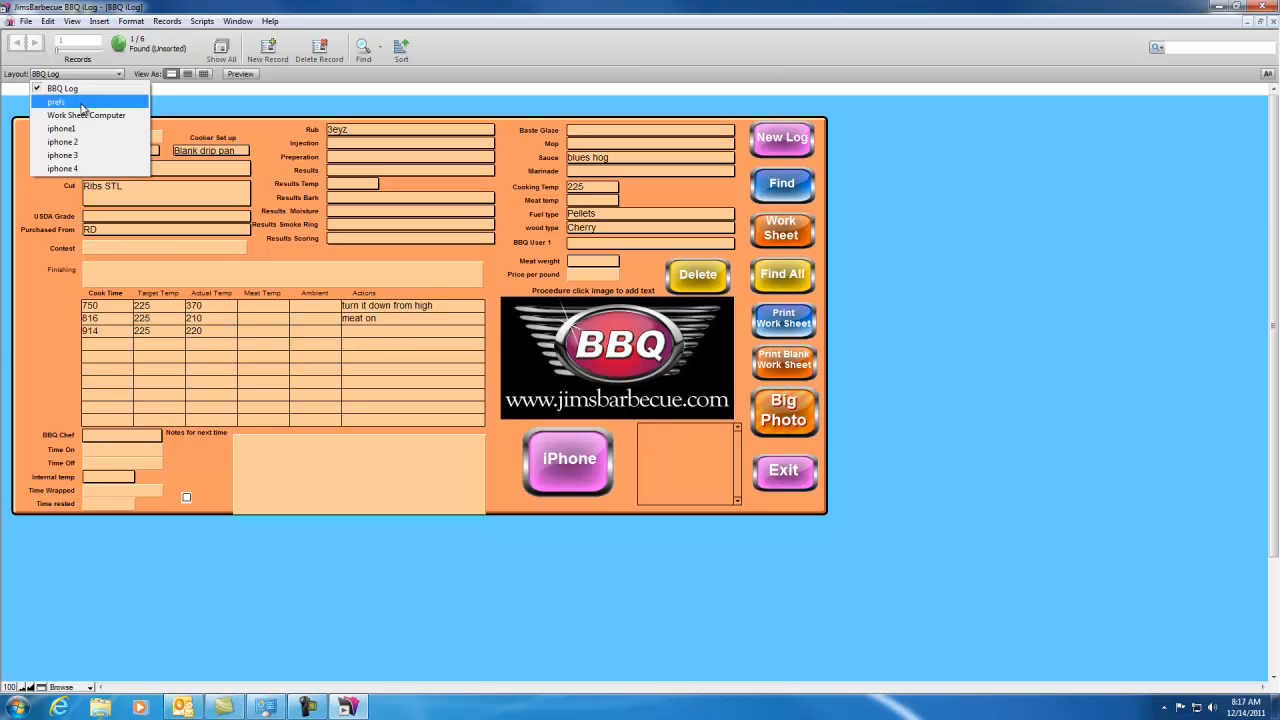
pyautogui.click(83, 104)
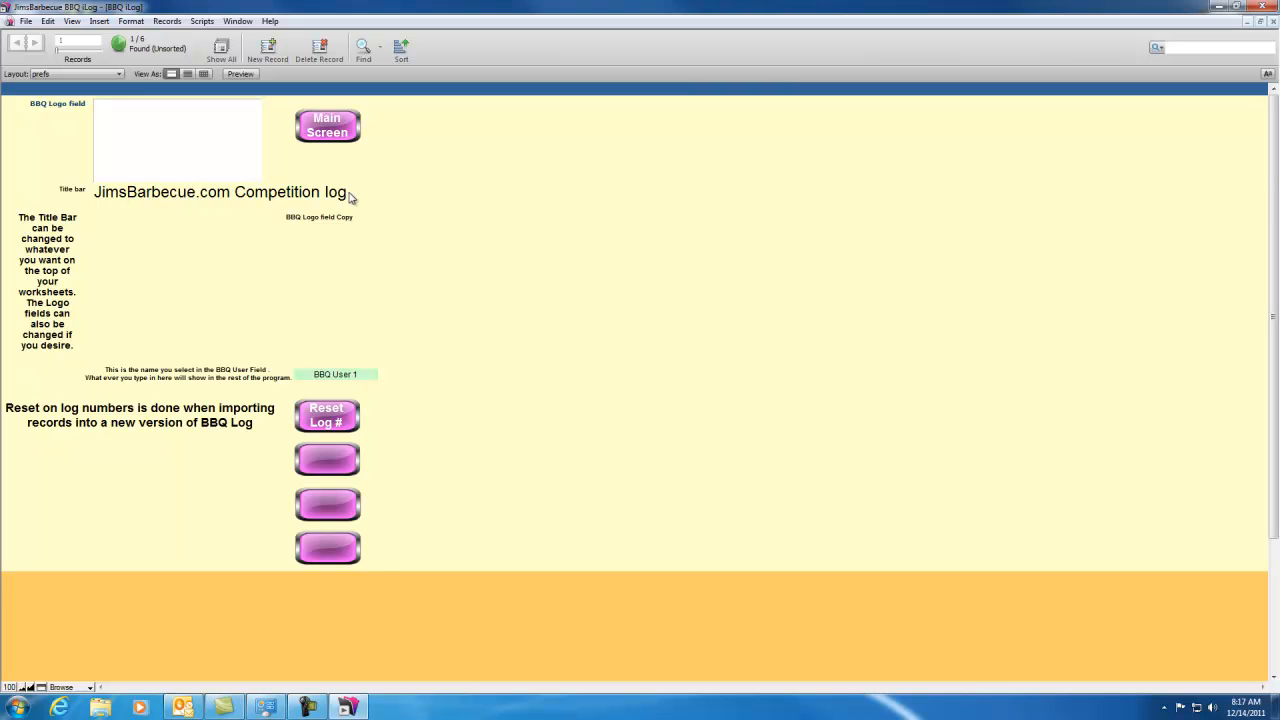
pyautogui.click(229, 194)
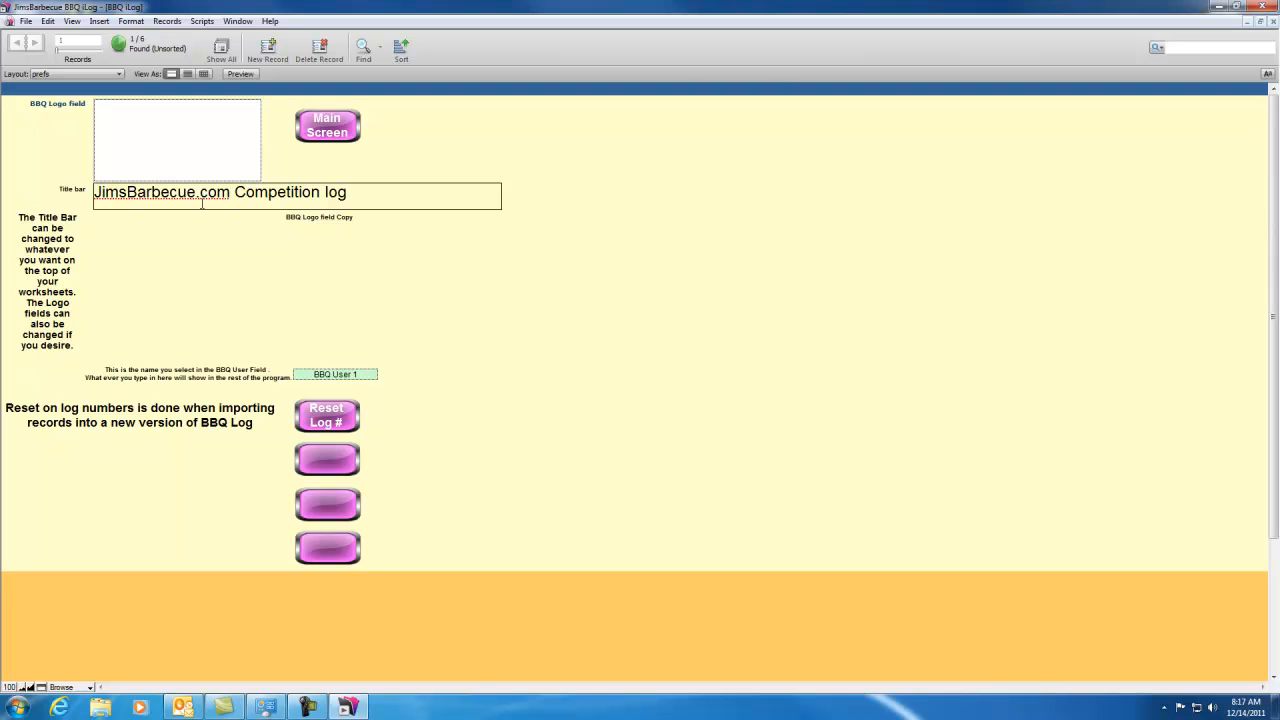
pyautogui.press('BackSpace')
pyautogui.press('BackSpace')
pyautogui.press('BackSpace')
pyautogui.press('BackSpace')
pyautogui.press('BackSpace')
pyautogui.press('BackSpace')
pyautogui.press('BackSpace')
pyautogui.press('BackSpace')
pyautogui.press('BackSpace')
pyautogui.press('BackSpace')
pyautogui.press('BackSpace')
pyautogui.press('BackSpace')
pyautogui.press('BackSpace')
pyautogui.press('BackSpace')
pyautogui.press('BackSpace')
pyautogui.press('BackSpace')
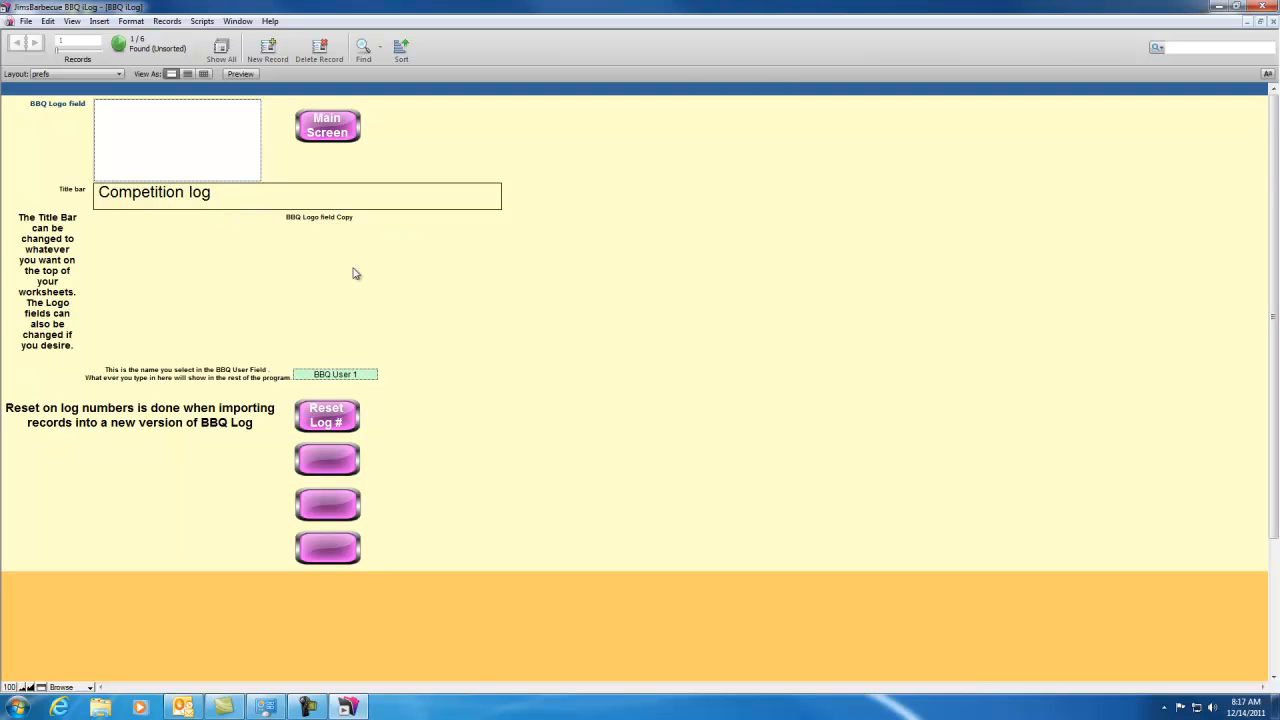
# Rename the custom BBQ User 1 field to "Name Change".
pyautogui.click(362, 375)
pyautogui.press('BackSpace')
pyautogui.press('BackSpace')
pyautogui.press('BackSpace')
pyautogui.press('BackSpace')
pyautogui.press('BackSpace')
pyautogui.press('BackSpace')
pyautogui.press('BackSpace')
pyautogui.press('BackSpace')
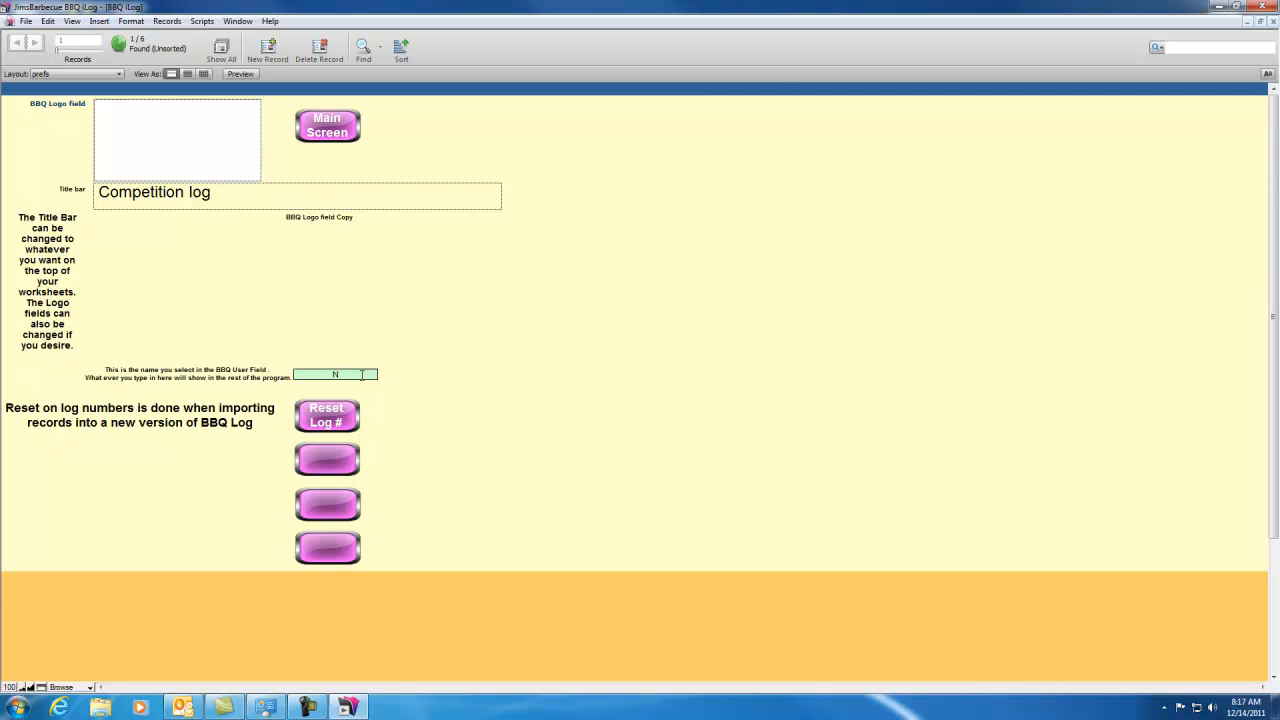
pyautogui.write('Change')
# Check the edited title and custom field name on the main screen and the work sheet, ending on the main screen.
pyautogui.click(326, 130)
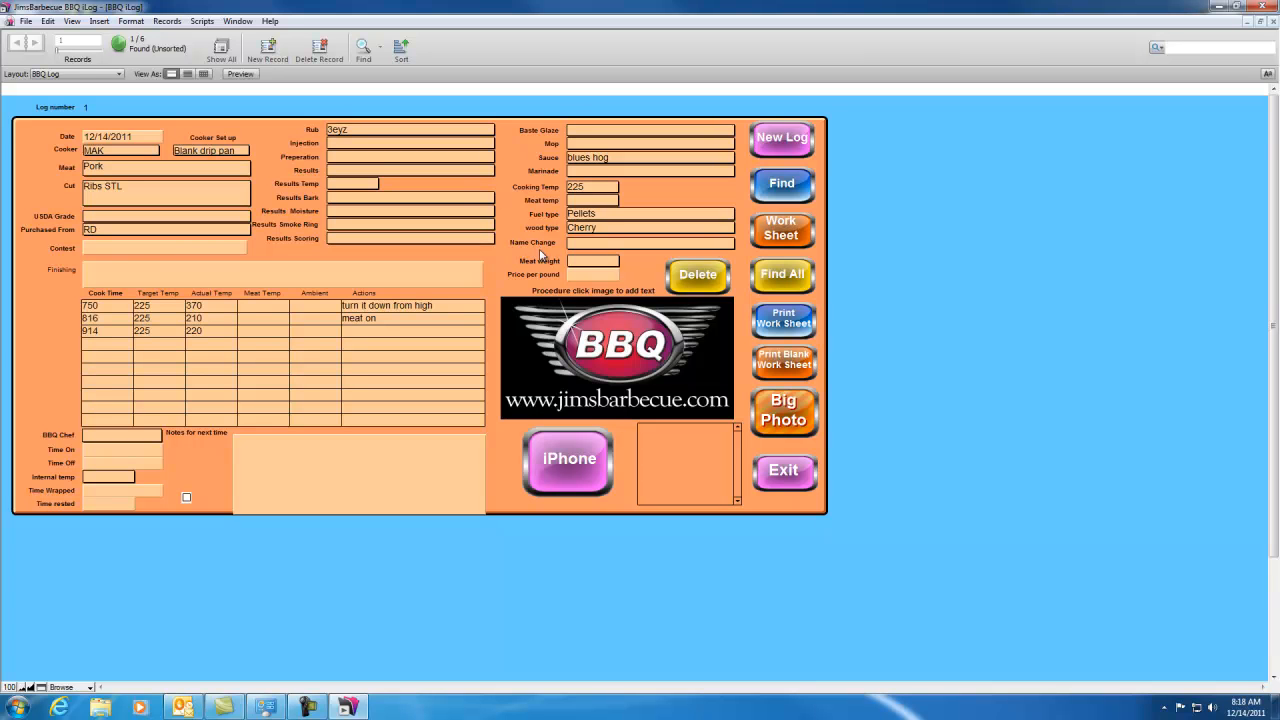
pyautogui.click(780, 233)
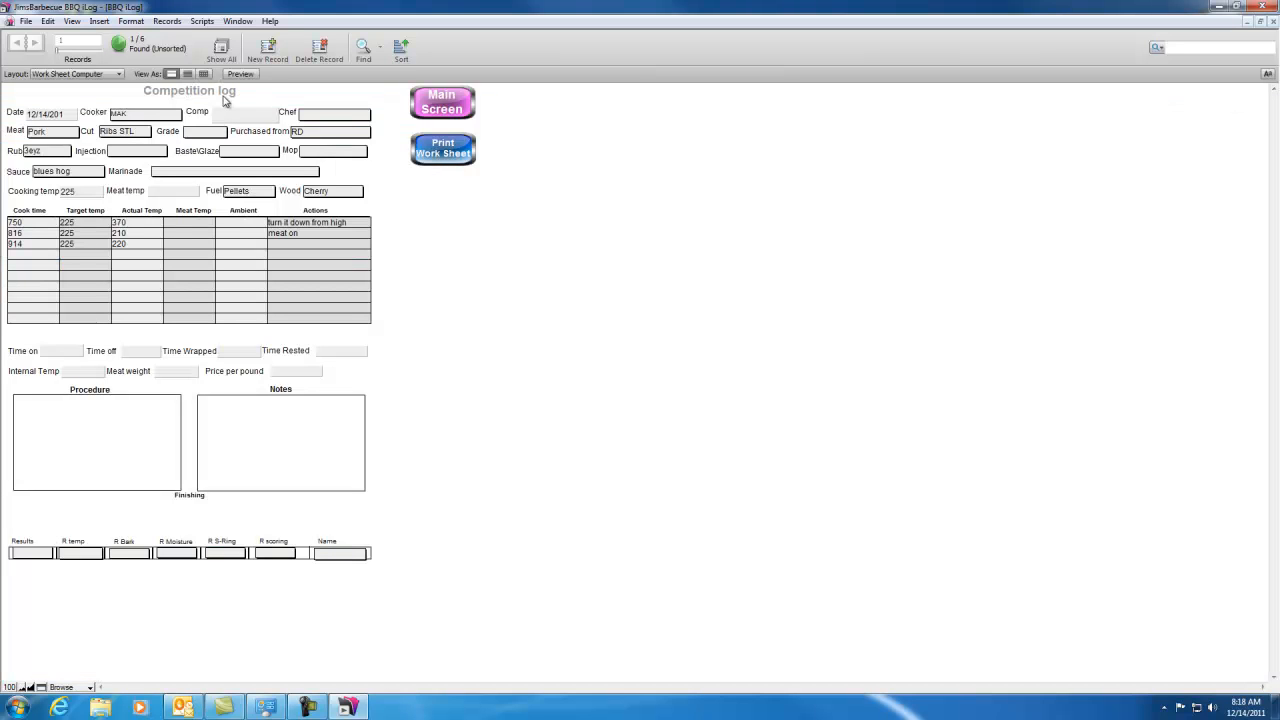
pyautogui.click(438, 103)
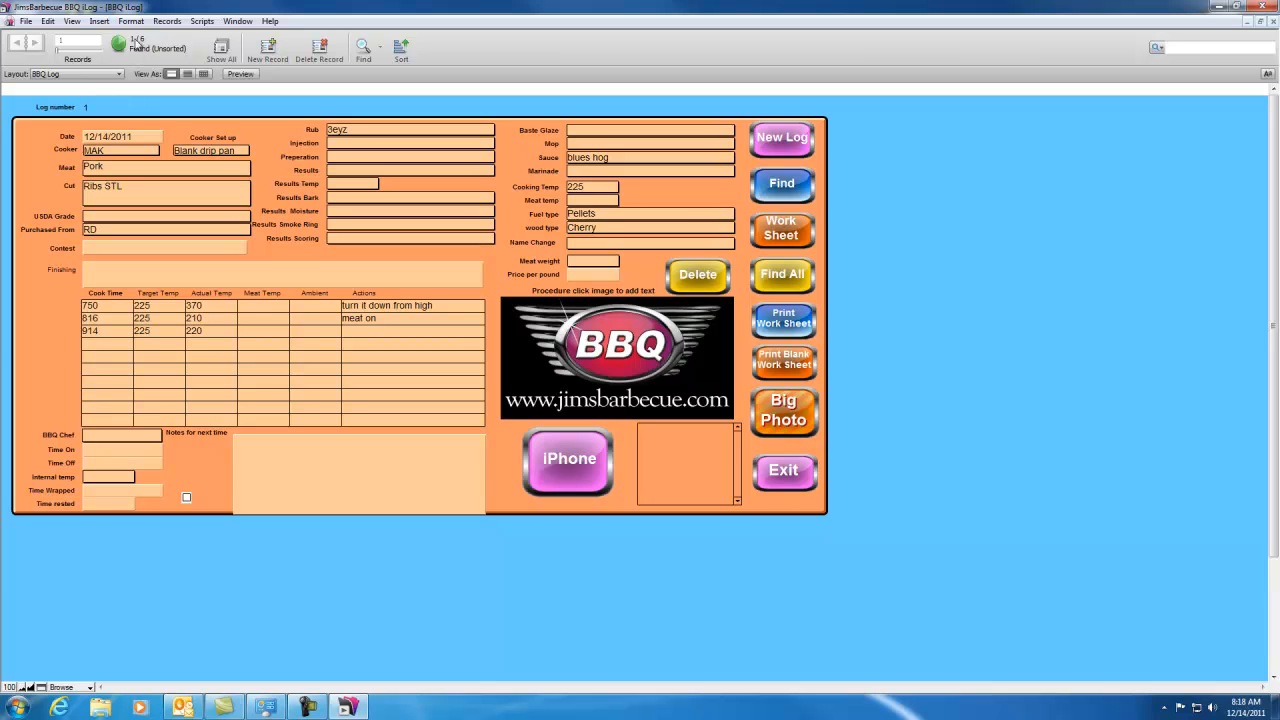
# Show all logs, browse forward through several records and return to the first one.
pyautogui.click(769, 279)
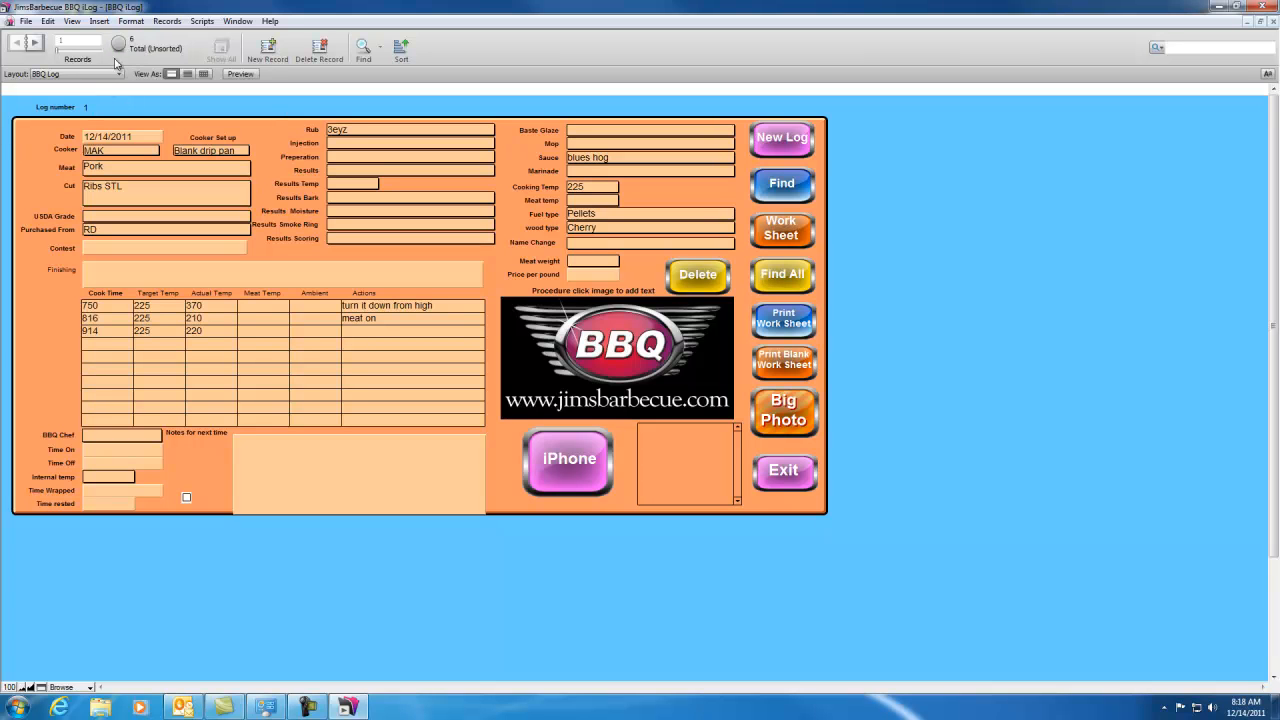
pyautogui.click(35, 44)
pyautogui.click(35, 44)
pyautogui.click(35, 44)
pyautogui.click(13, 43)
pyautogui.click(13, 43)
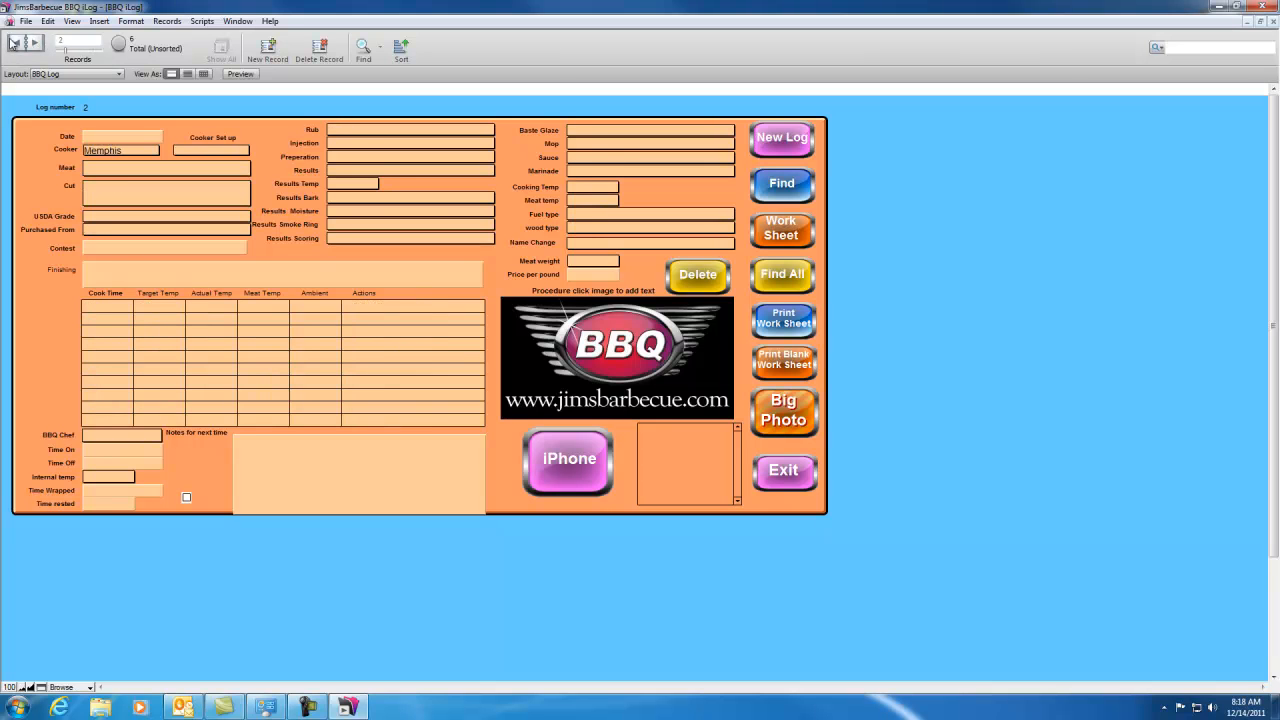
pyautogui.click(13, 43)
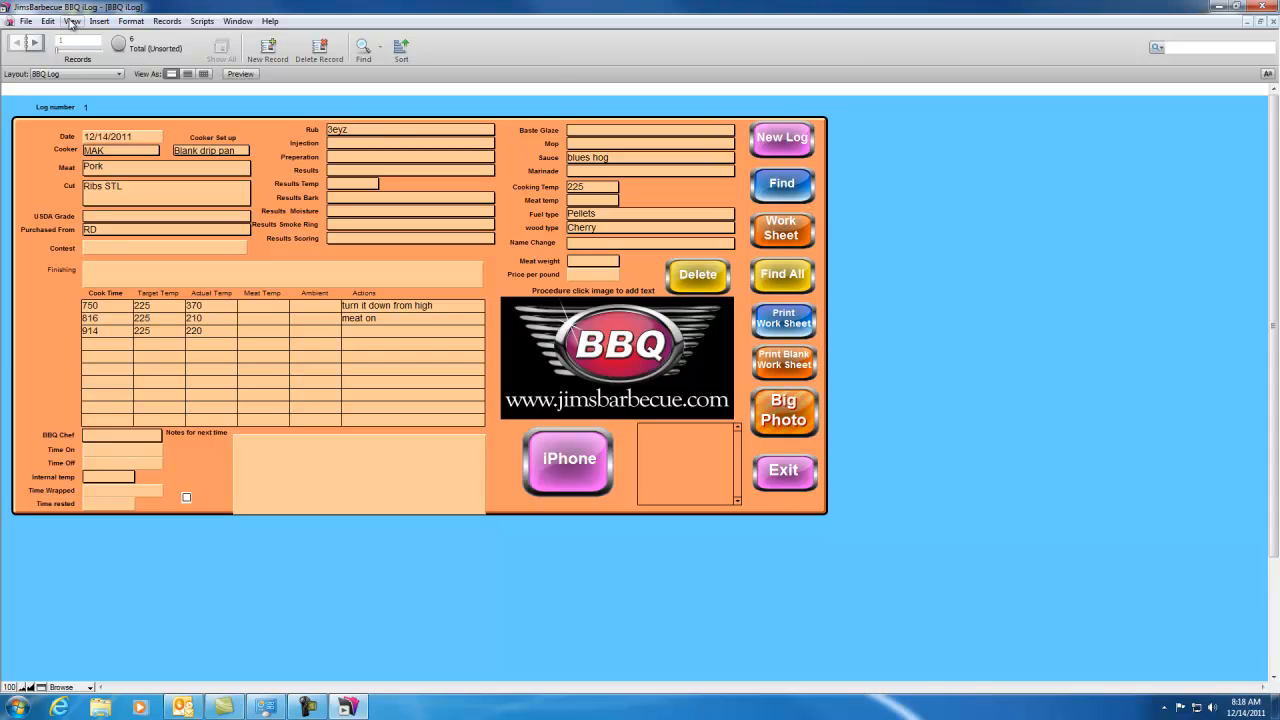
# Go to log number 2 and permanently delete the entire record.
pyautogui.click(35, 44)
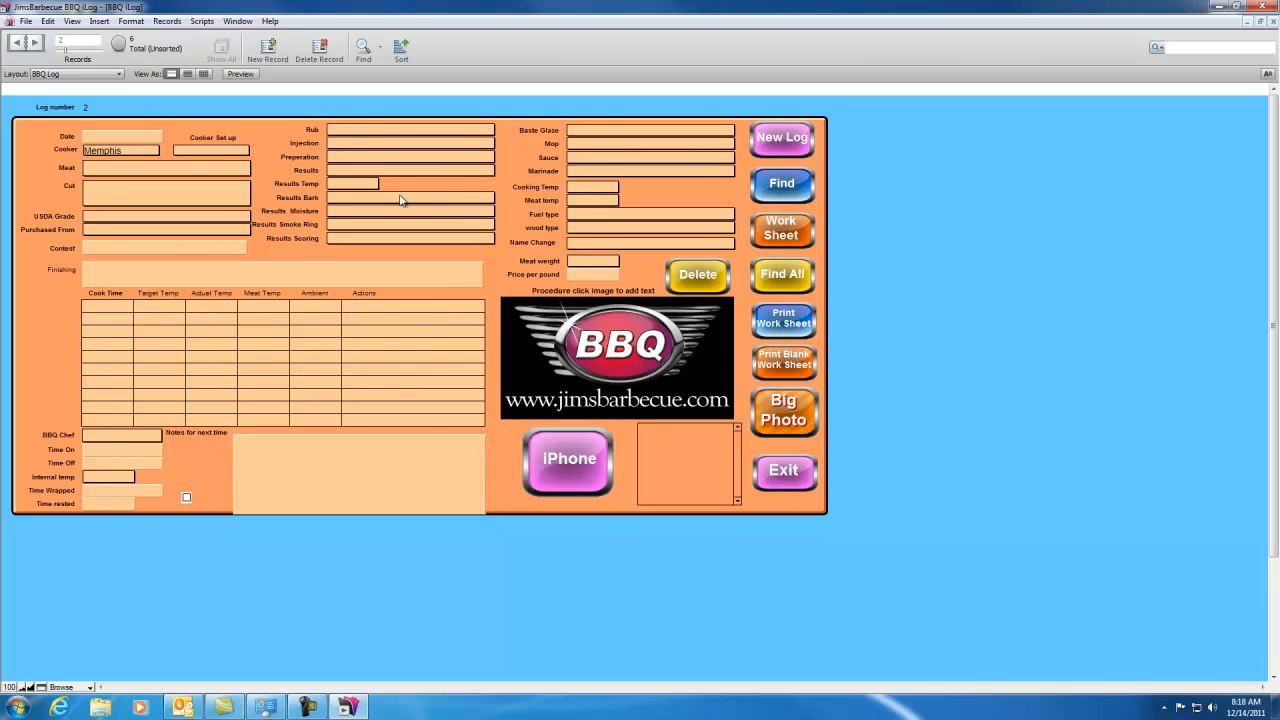
pyautogui.click(709, 276)
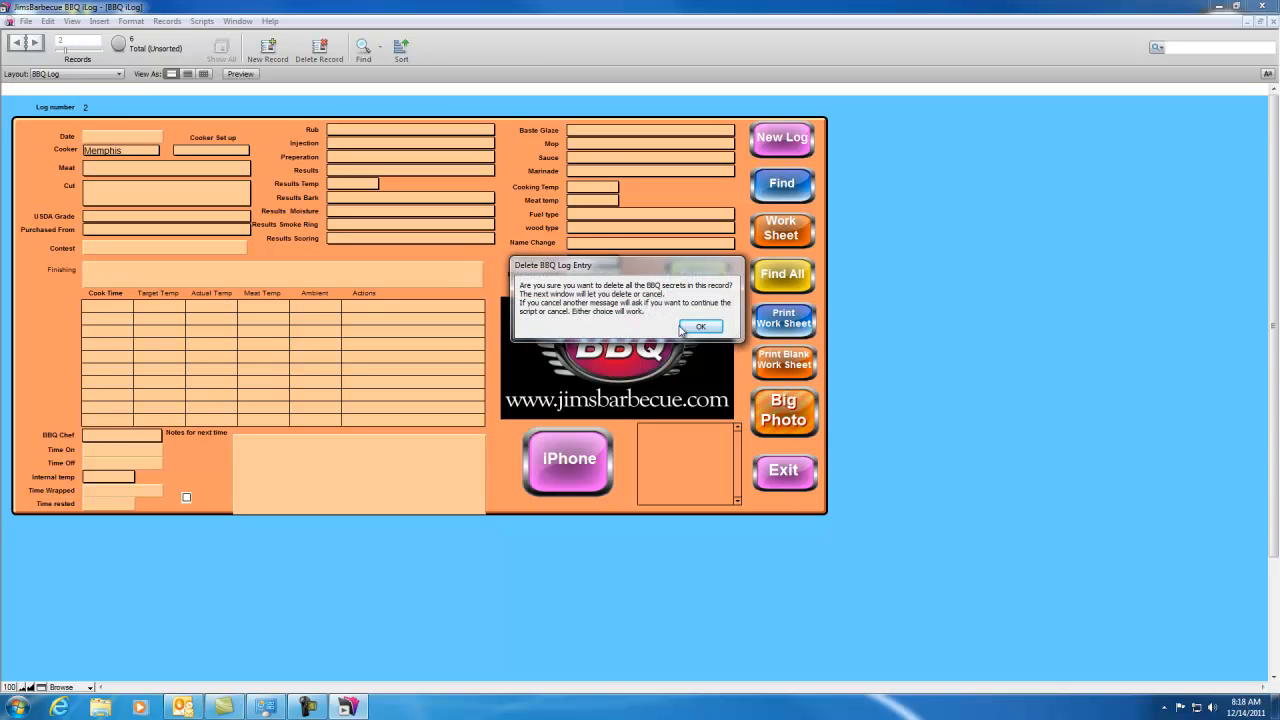
pyautogui.click(710, 329)
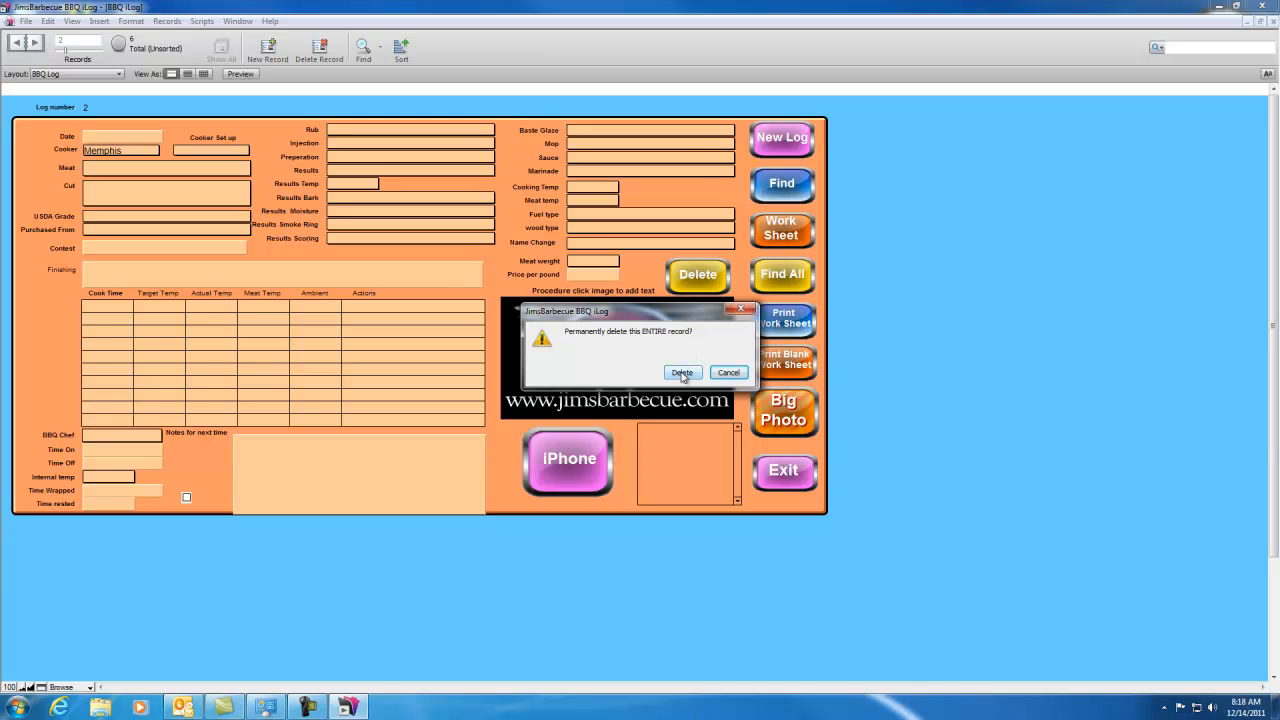
pyautogui.click(682, 372)
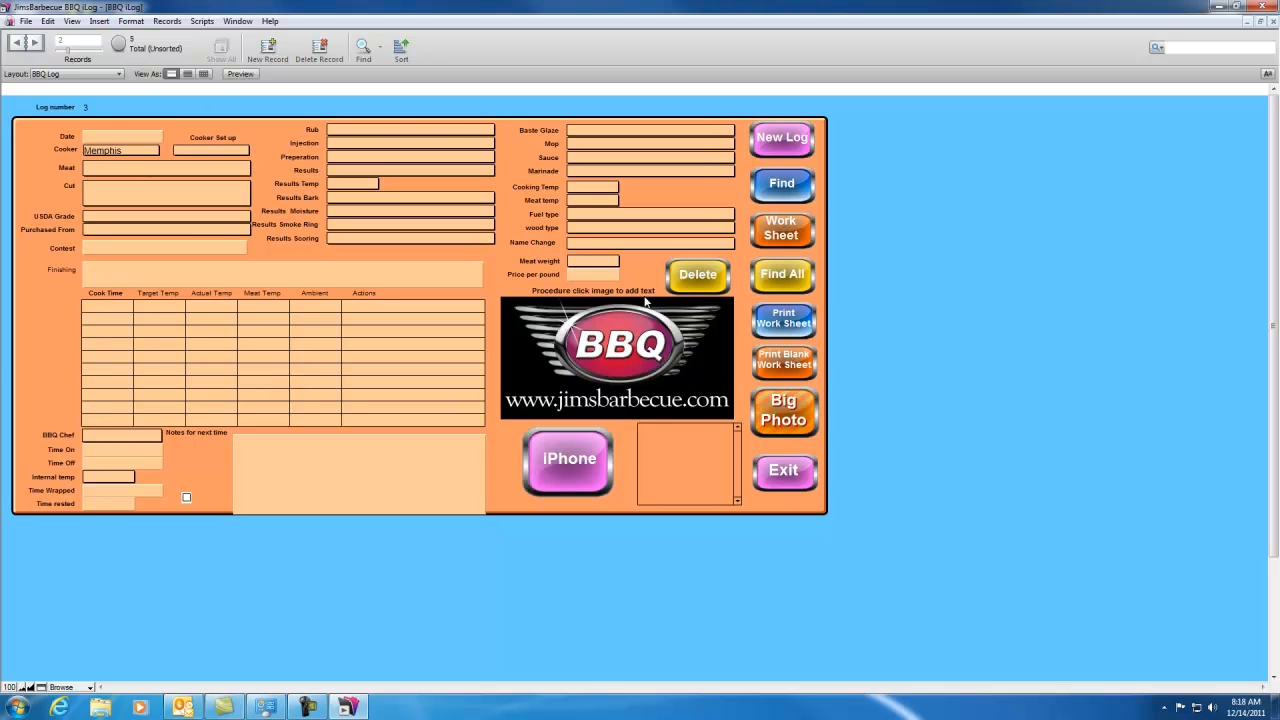
# Exit the BBQ log and copy JimsBarbecue BBQ iLog.zip from the Downloads folder in Windows Explorer.
pyautogui.click(785, 472)
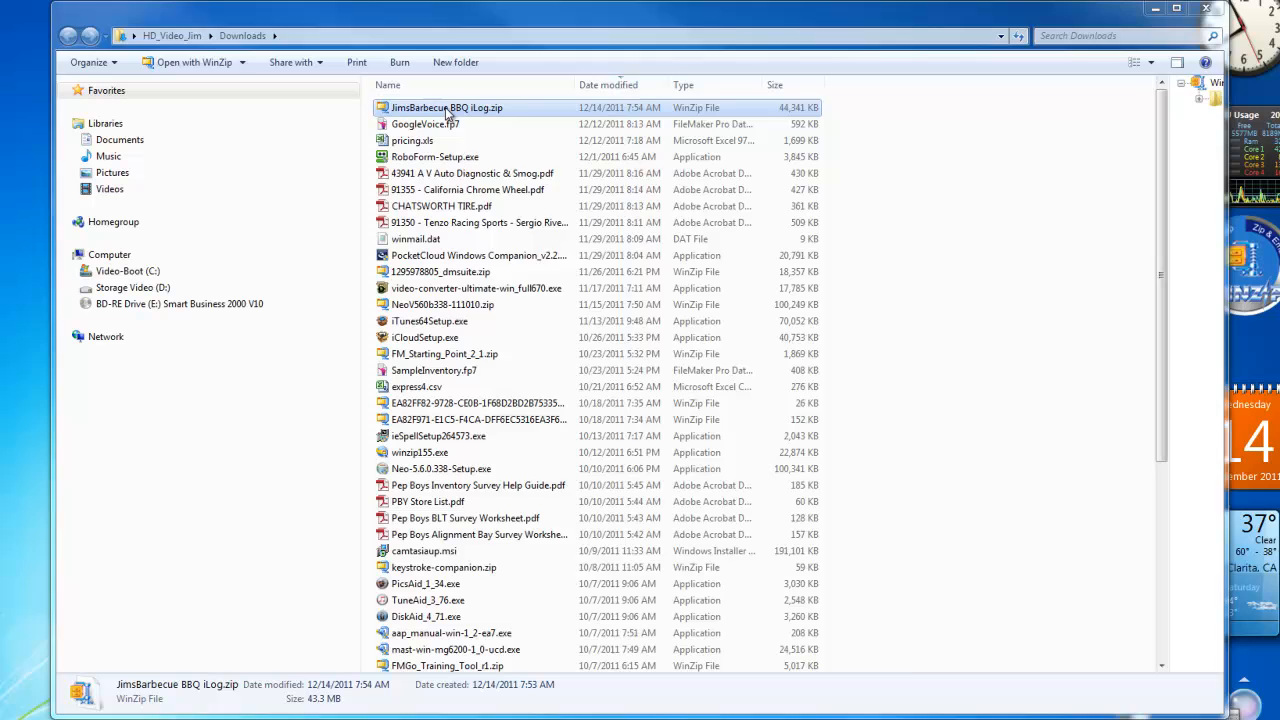
pyautogui.rightClick(478, 112)
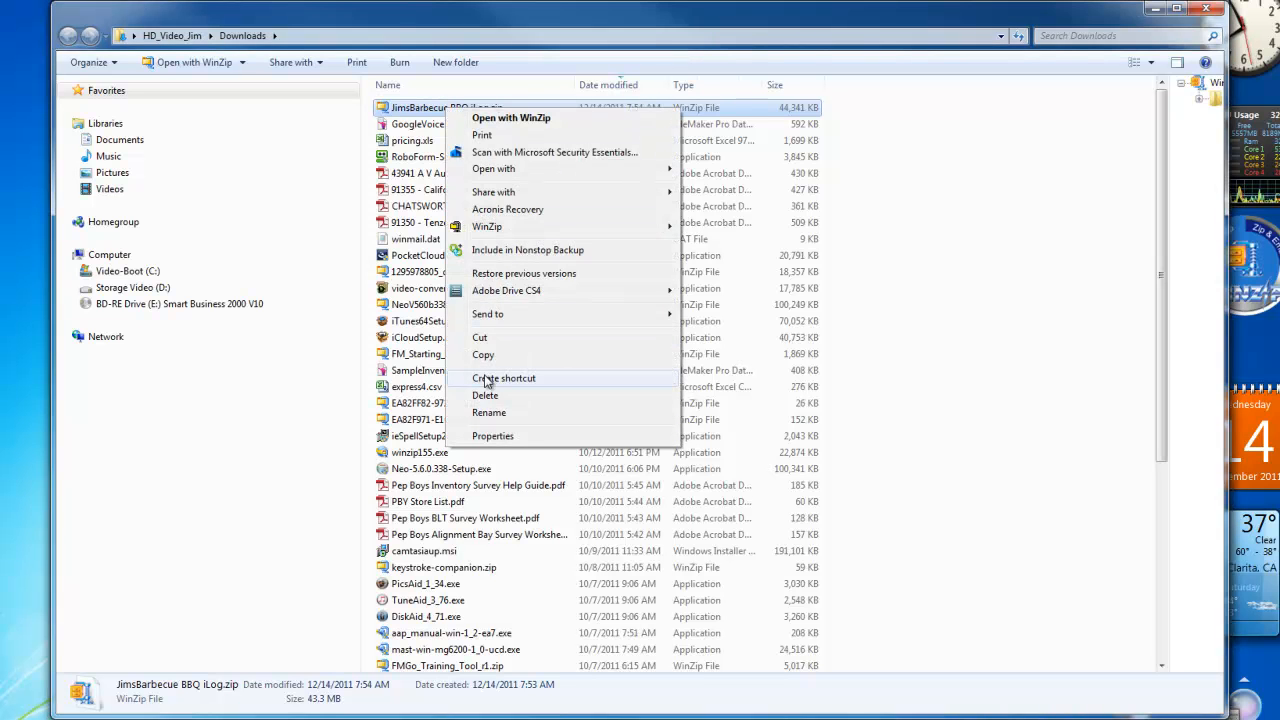
pyautogui.click(488, 356)
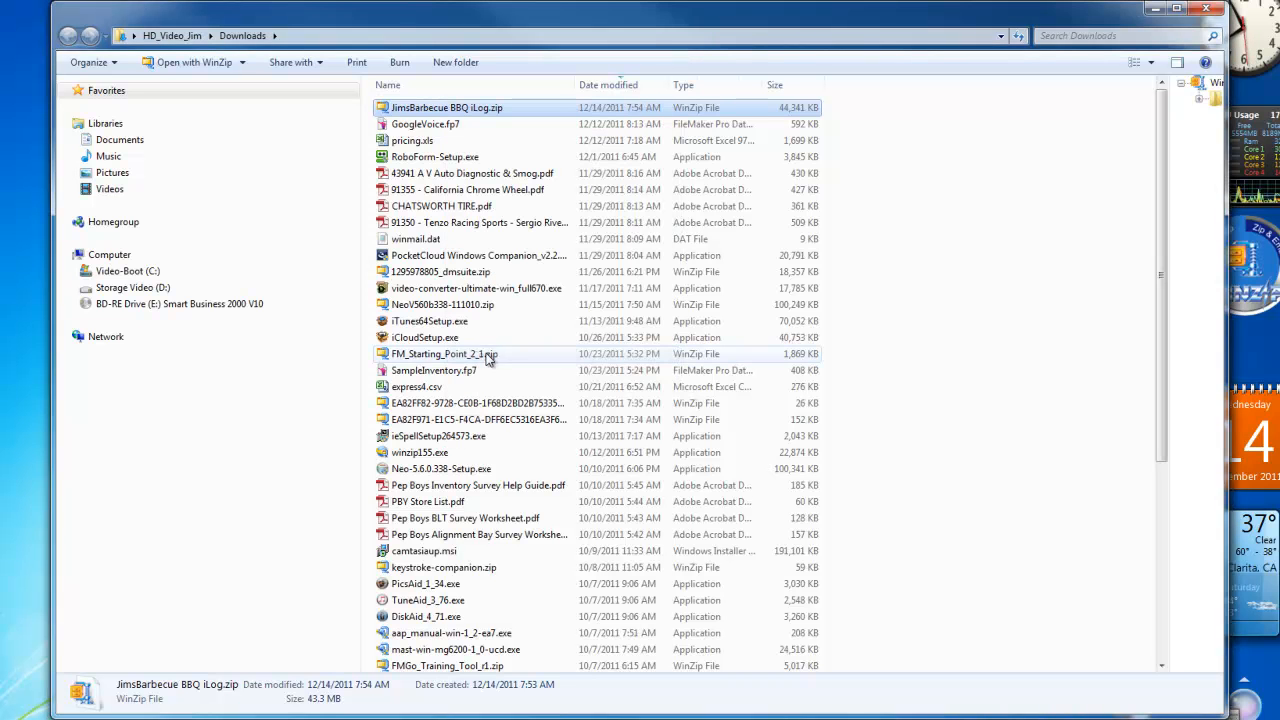
# Create a folder named BBQiLog in the root of the Video-Boot (C:) drive.
pyautogui.click(132, 274)
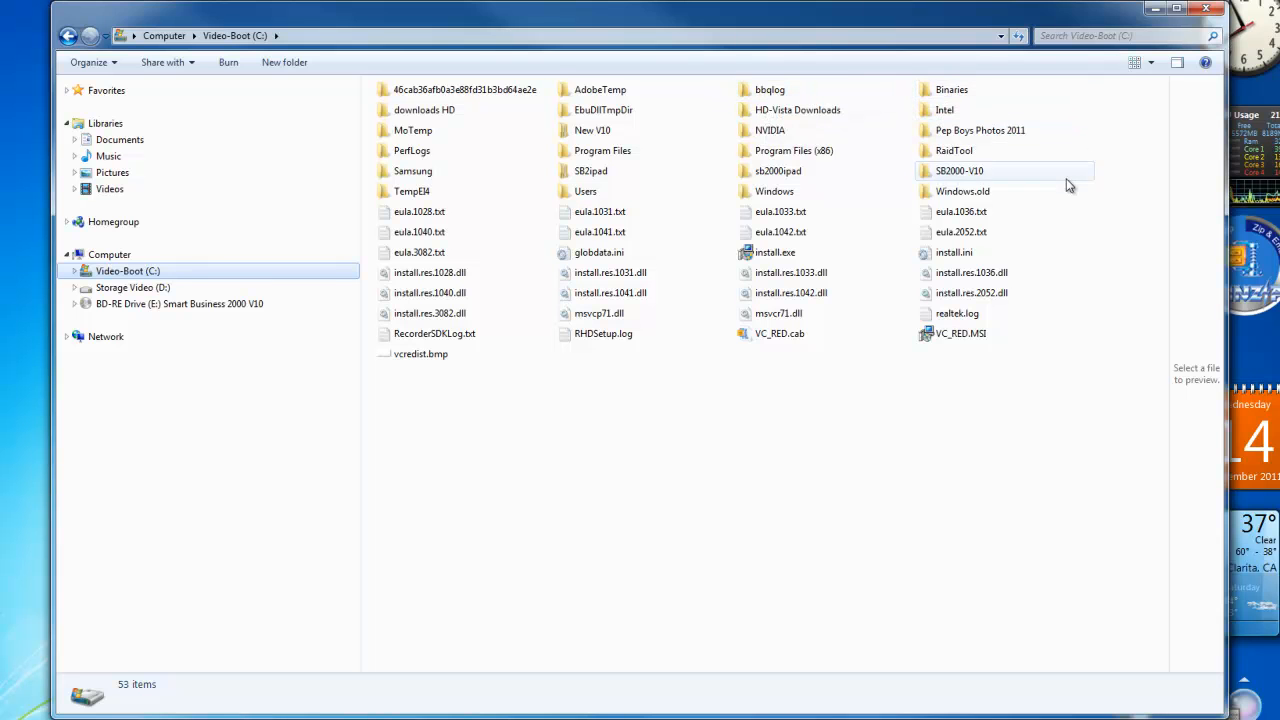
pyautogui.rightClick(962, 406)
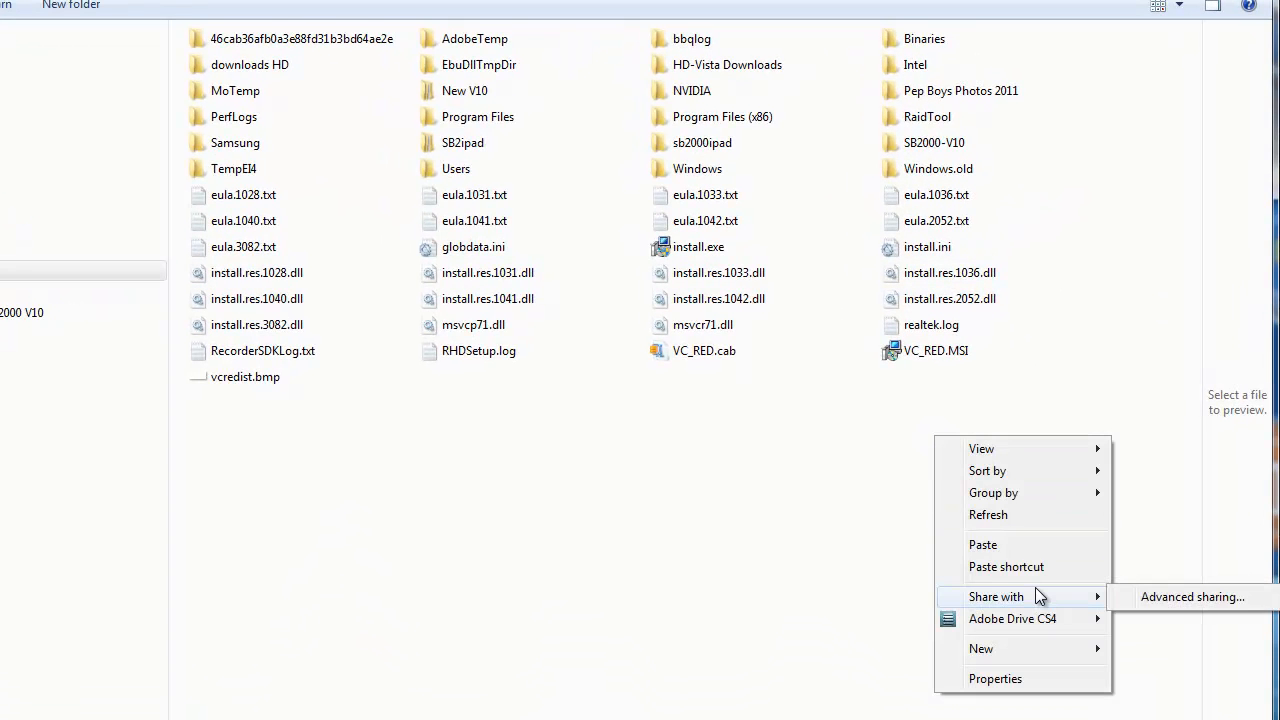
pyautogui.moveTo(1056, 652)
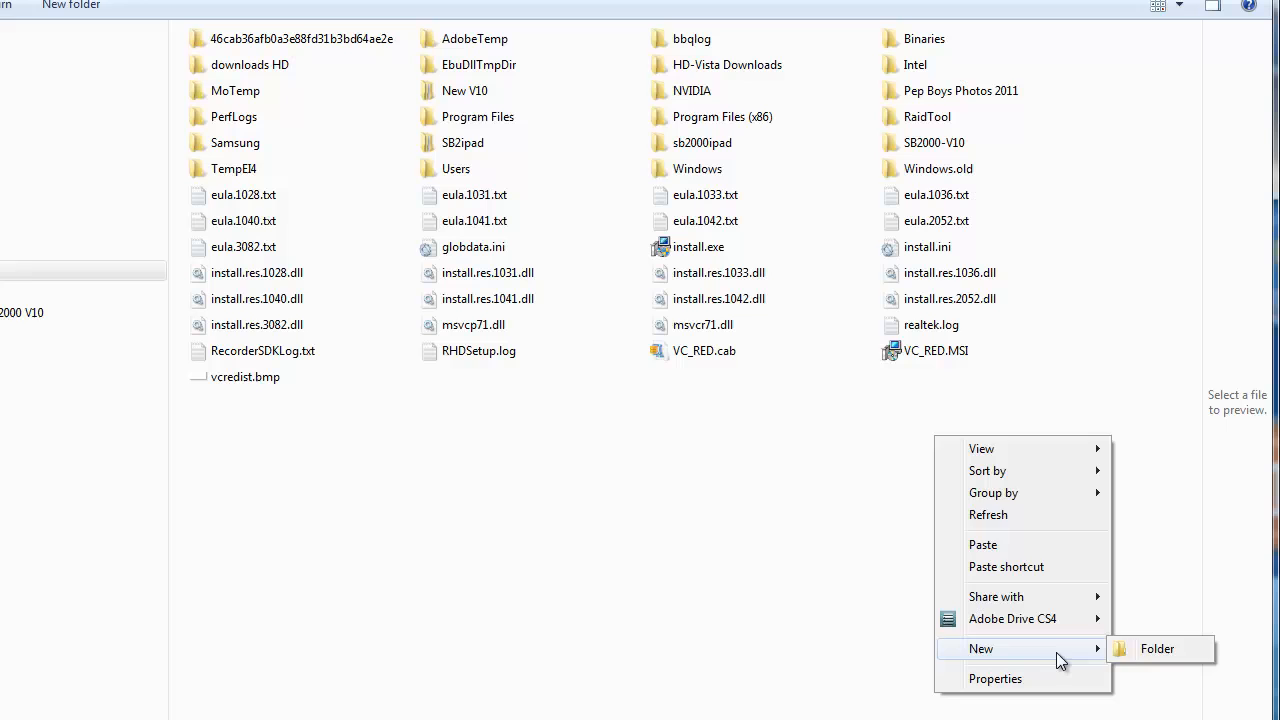
pyautogui.click(1132, 652)
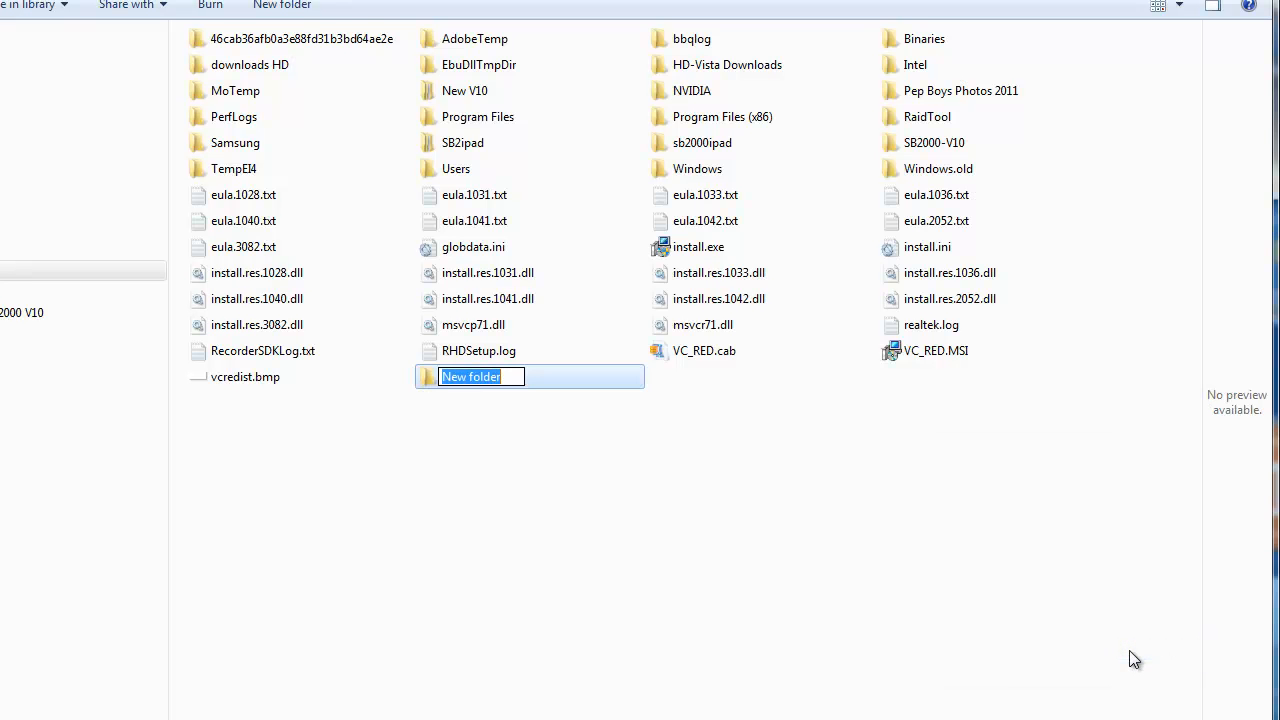
pyautogui.write('BBQ')
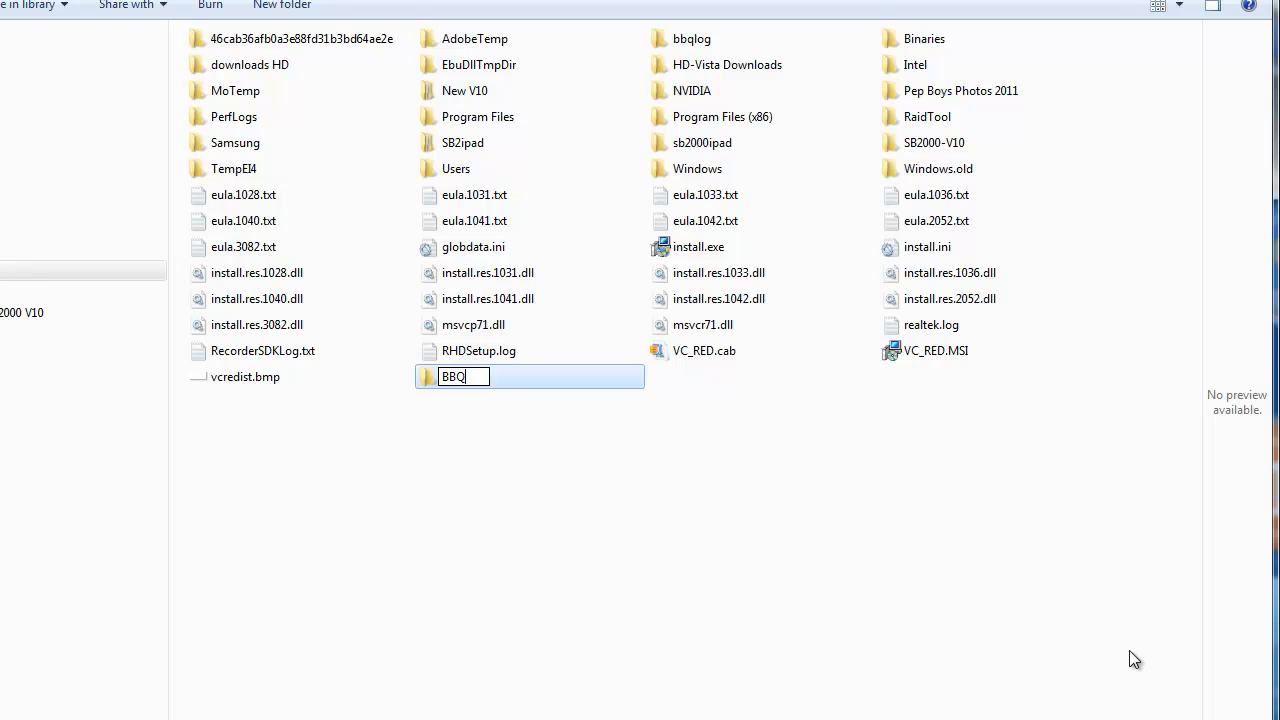
pyautogui.write('iLog')
pyautogui.click(528, 510)
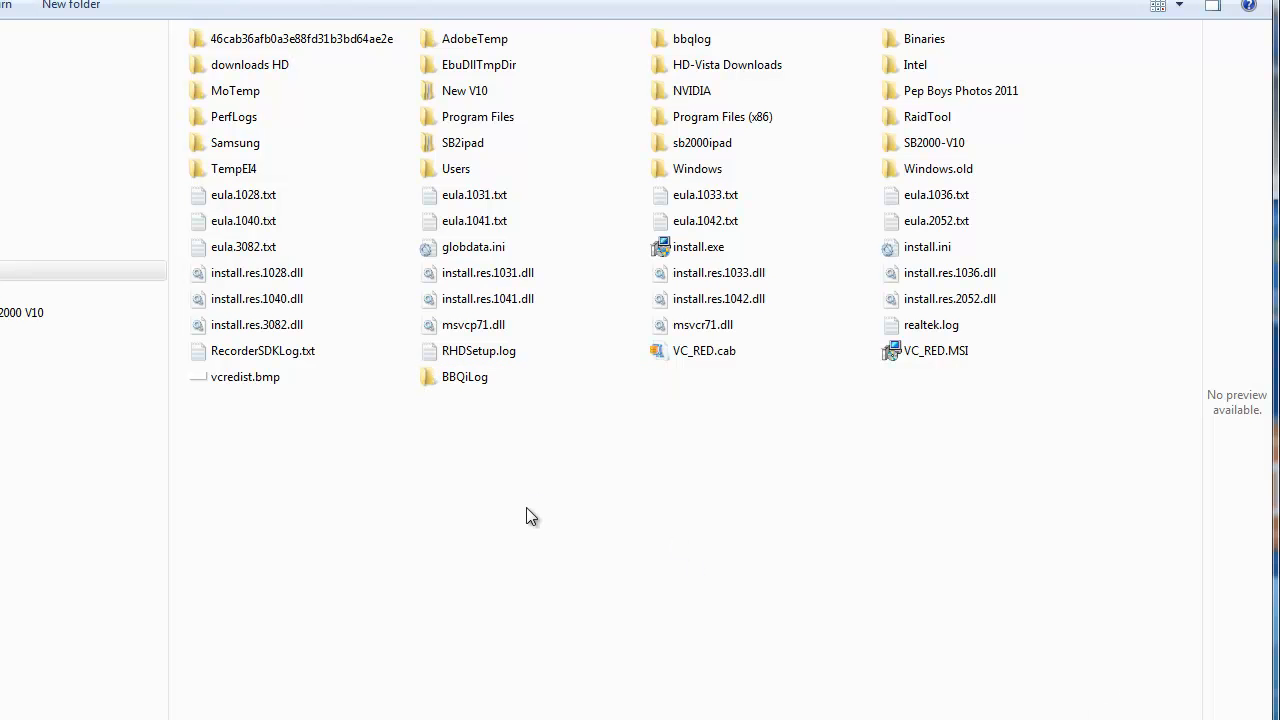
# Paste the copied zip file into the BBQiLog folder and extract it there with WinZip.
pyautogui.doubleClick(454, 381)
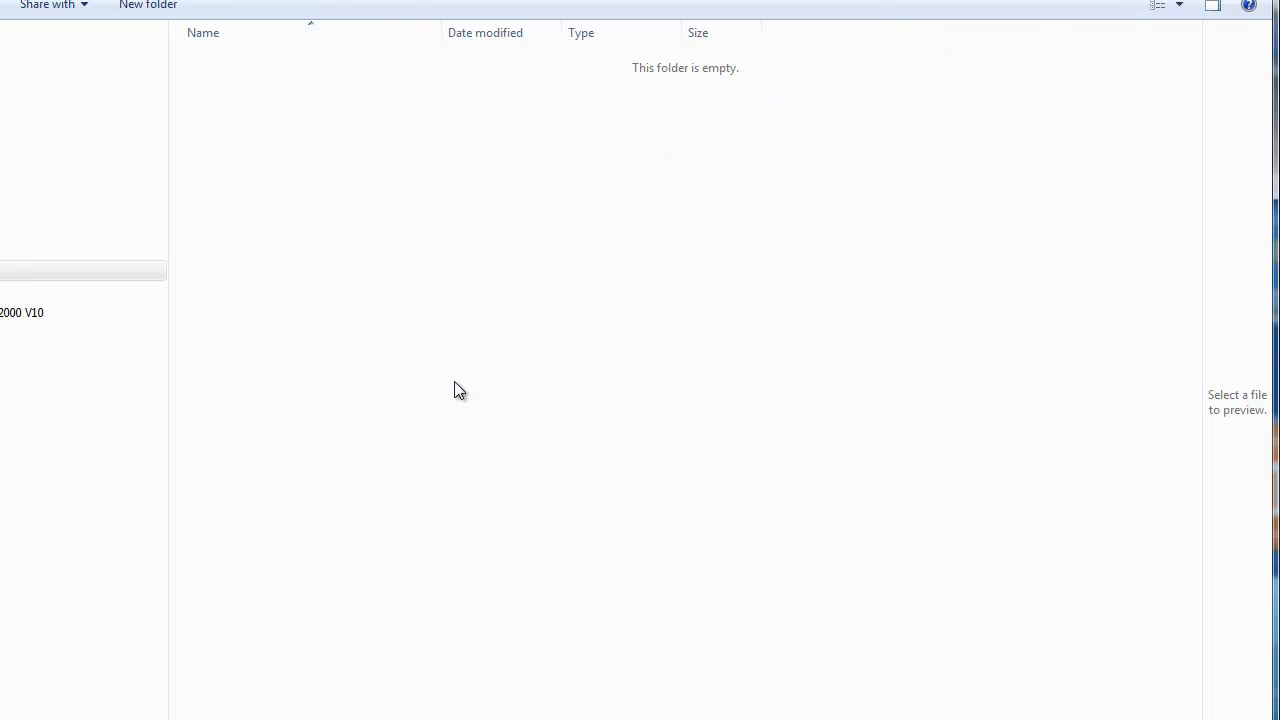
pyautogui.rightClick(250, 94)
pyautogui.click(294, 240)
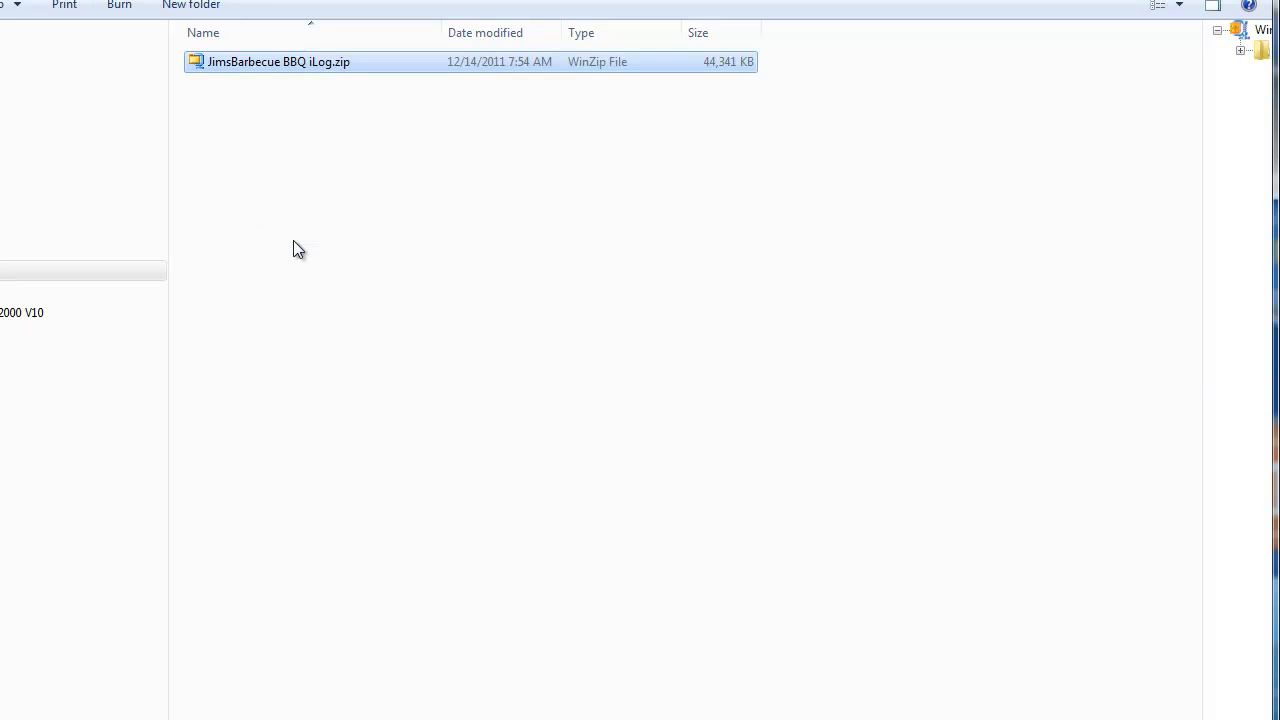
pyautogui.rightClick(250, 70)
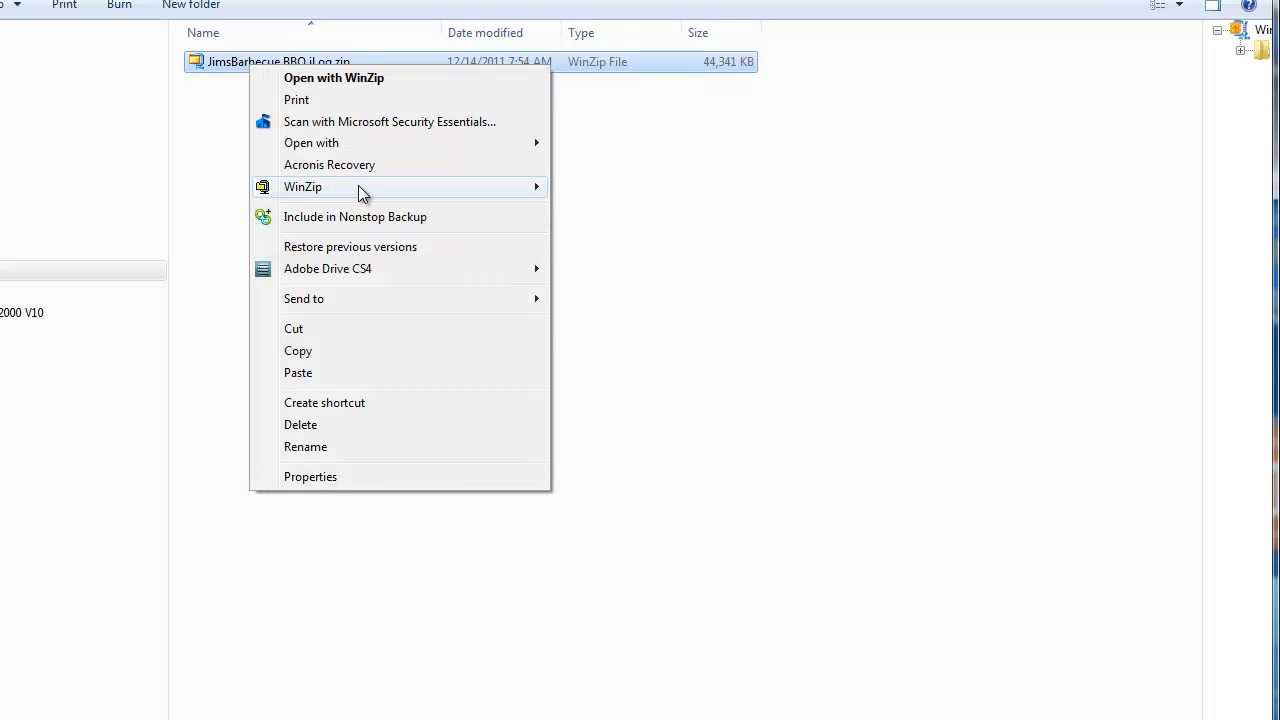
pyautogui.moveTo(361, 187)
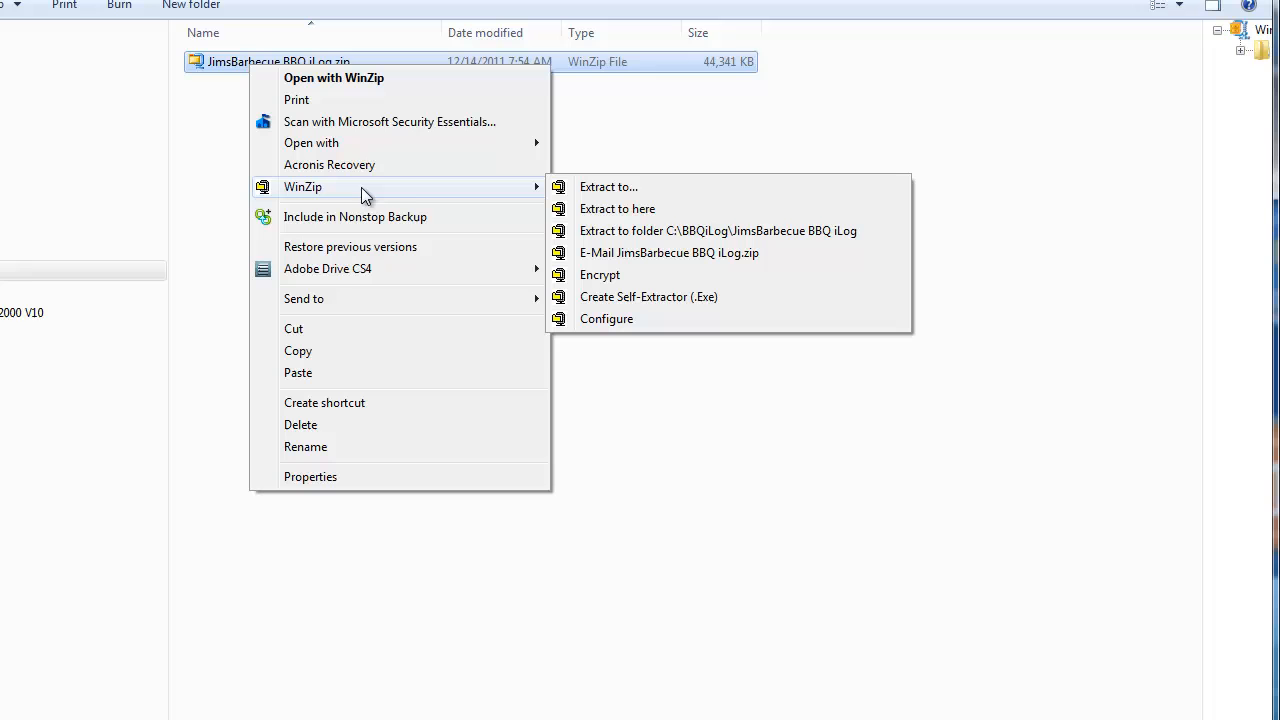
pyautogui.click(595, 212)
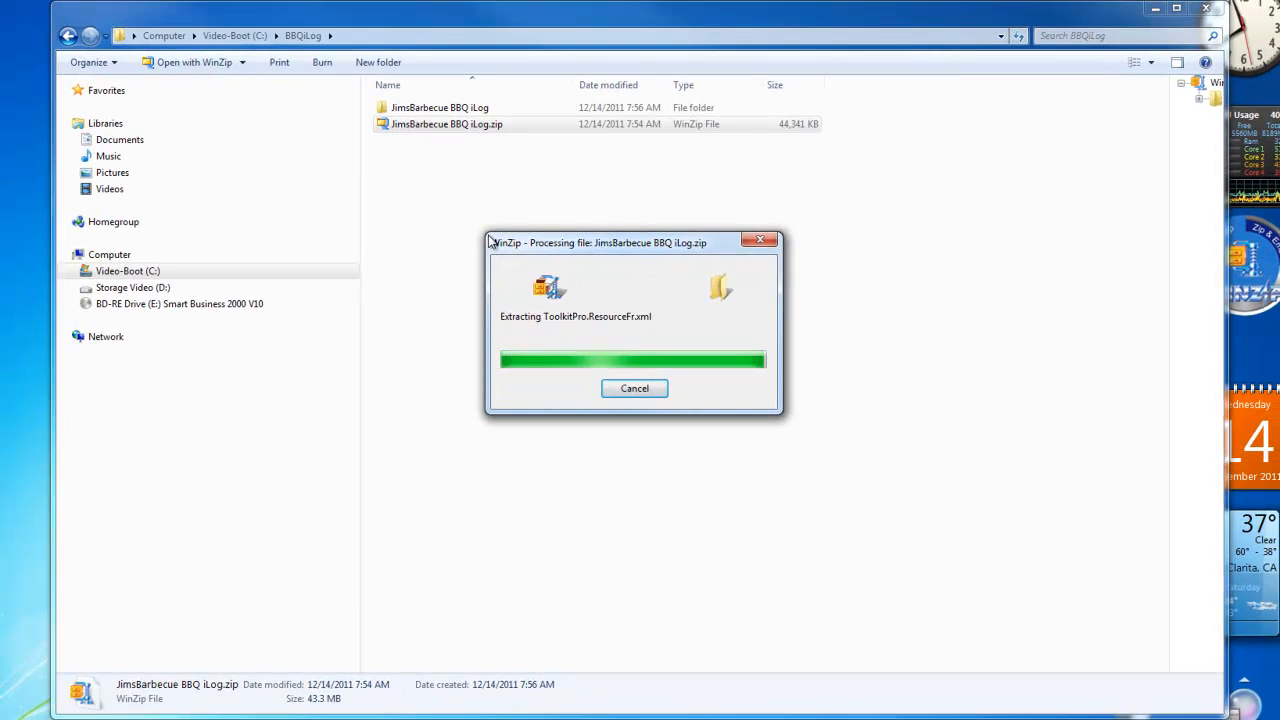
# Examine the contents of the extracted JimsBarbecue BBQ iLog folder, including BBQ iLog.fp7 and JimsBarbecue BBQ iLog.exe.
pyautogui.doubleClick(410, 108)
pyautogui.scroll(-1, 504, 403)
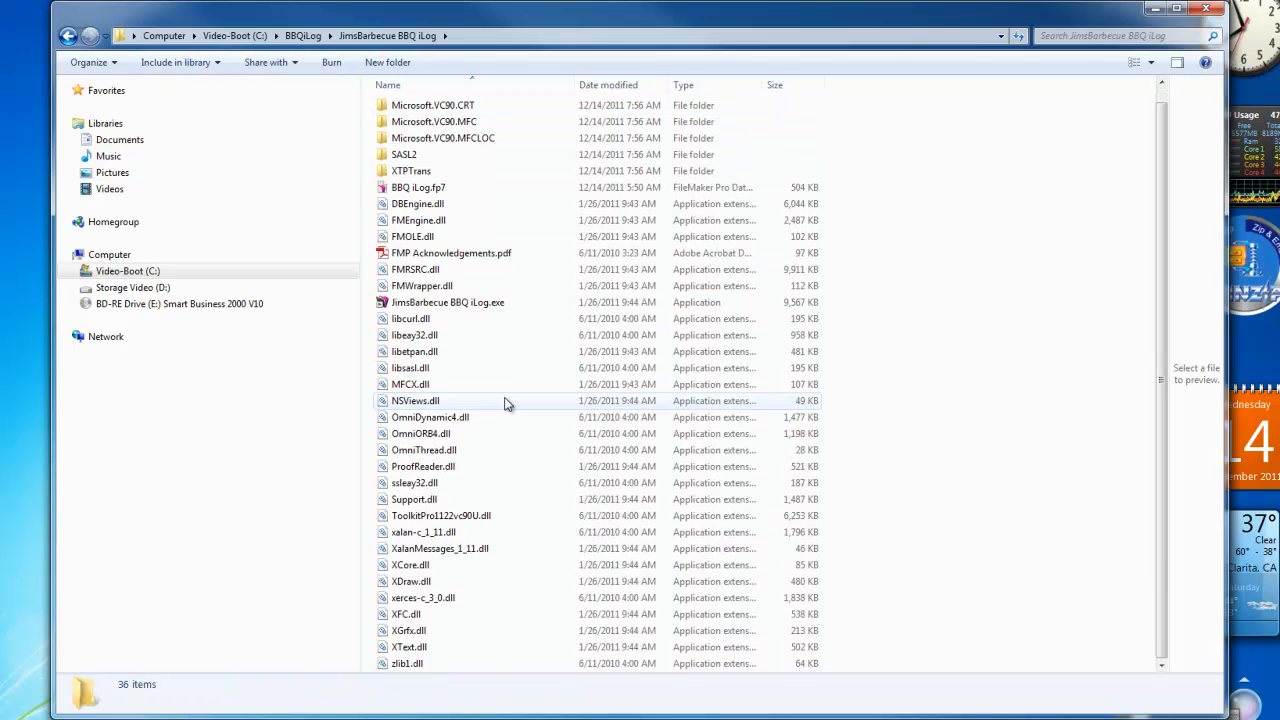
pyautogui.scroll(1, 508, 400)
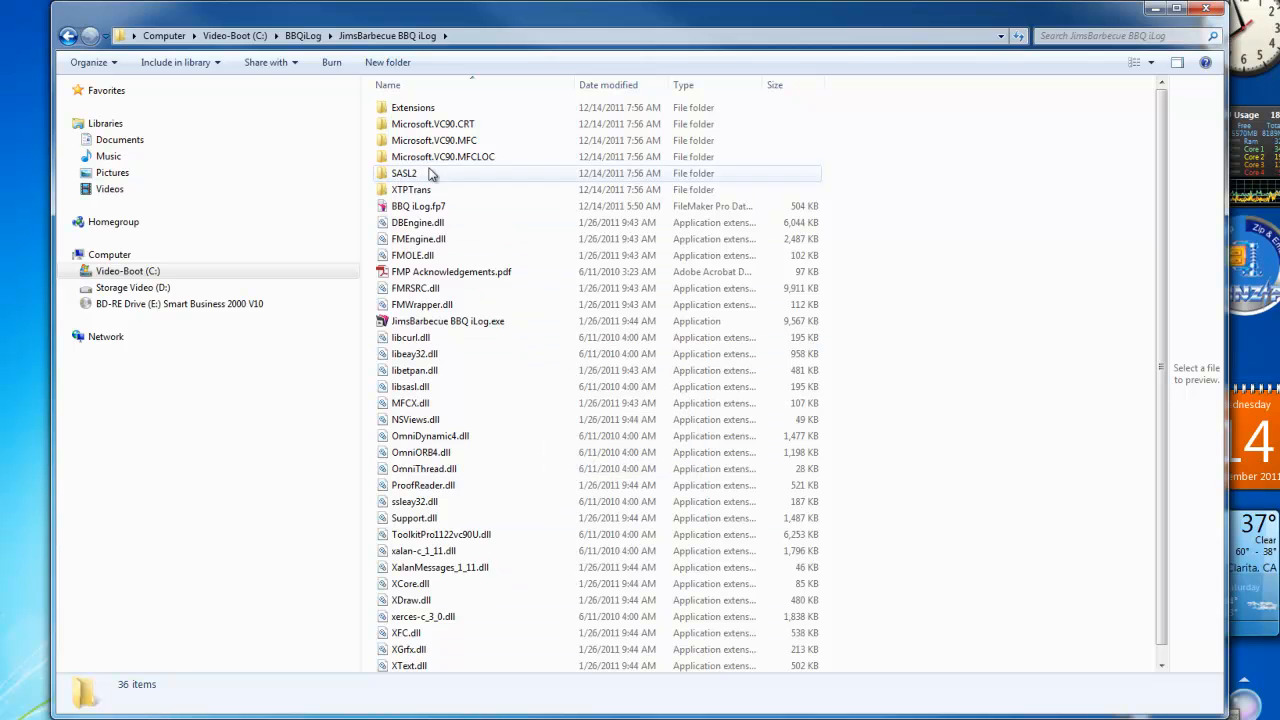
pyautogui.click(68, 36)
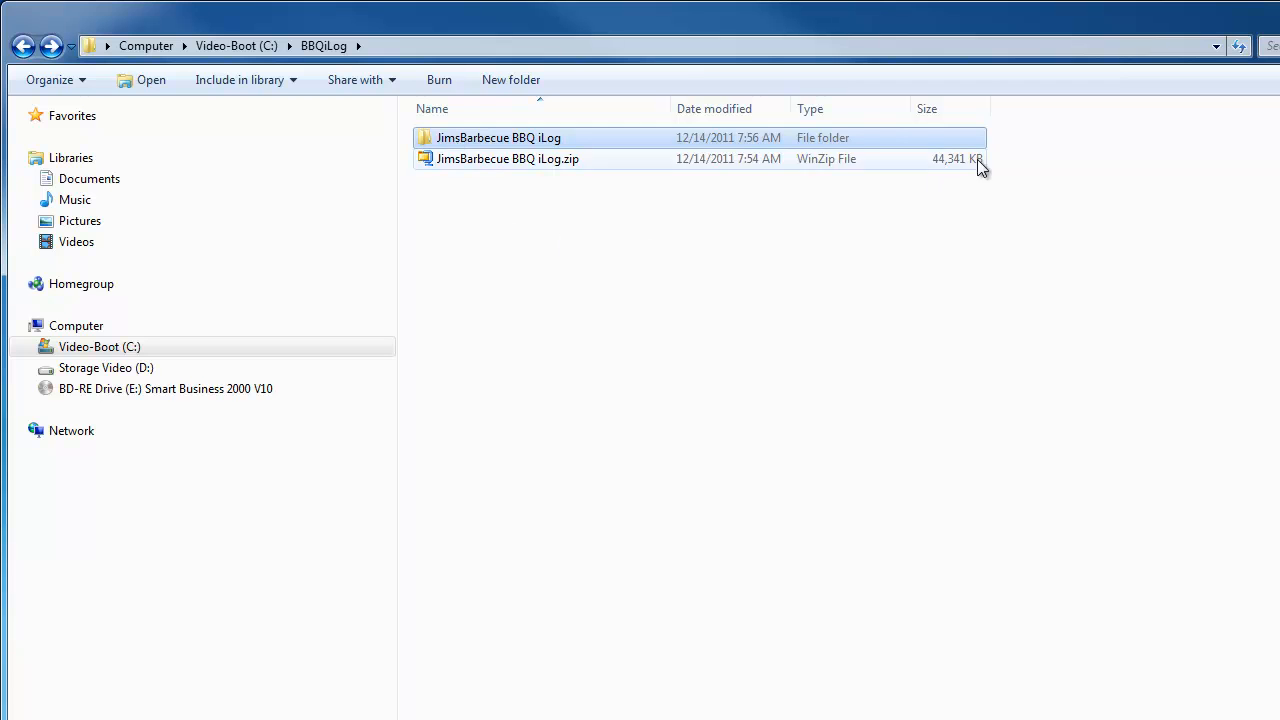
pyautogui.doubleClick(497, 142)
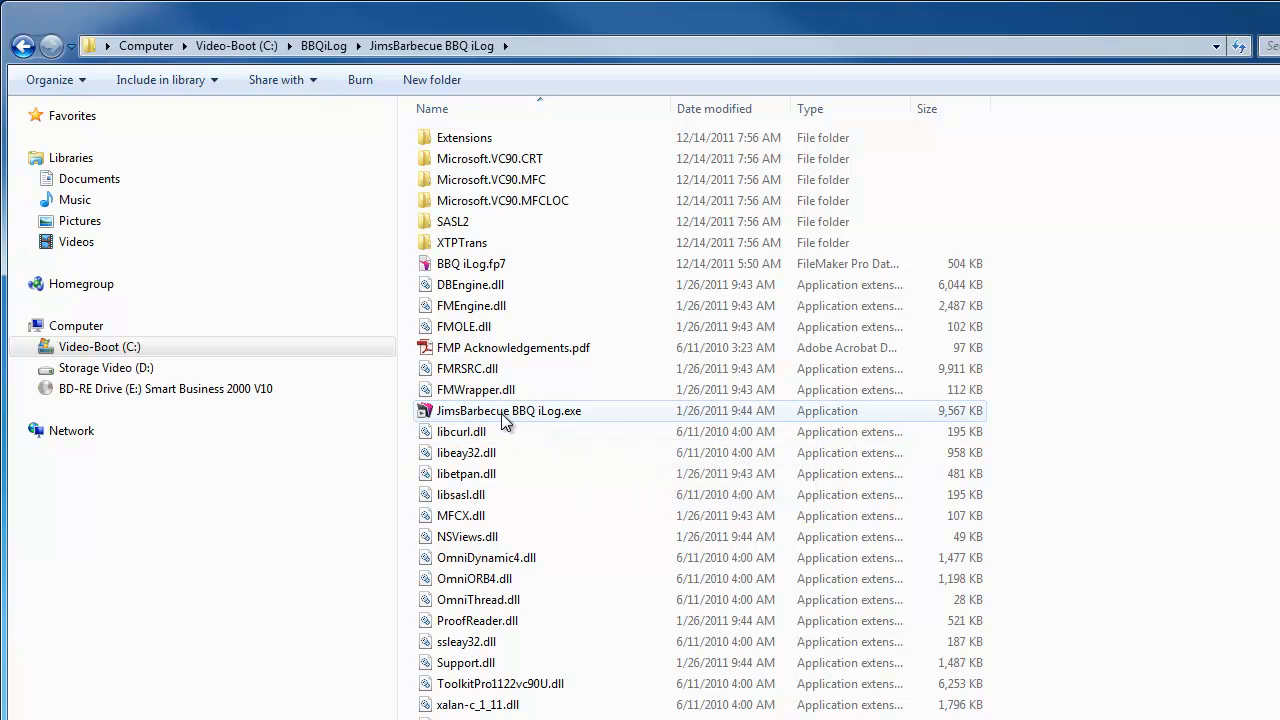
pyautogui.moveTo(529, 424)
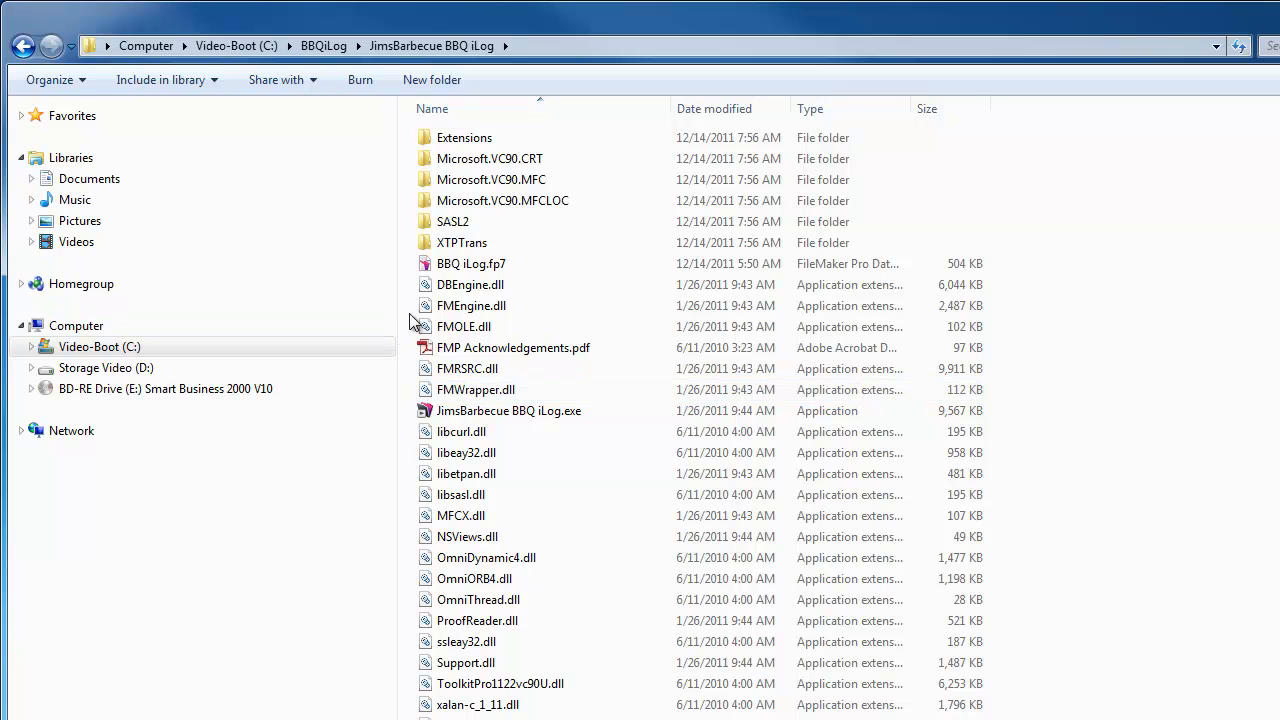
pyautogui.moveTo(468, 270)
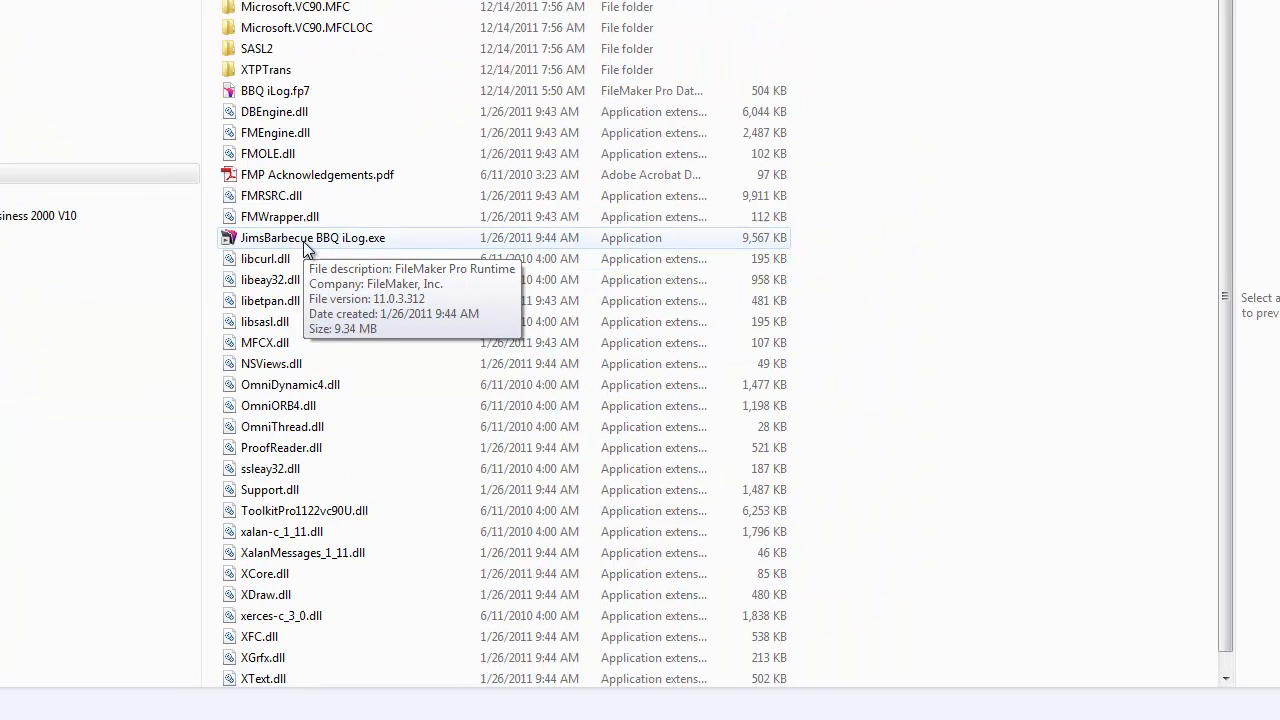
# Set the compatibility properties of JimsBarbecue BBQ iLog.exe to run the program as an administrator.
pyautogui.rightClick(501, 420)
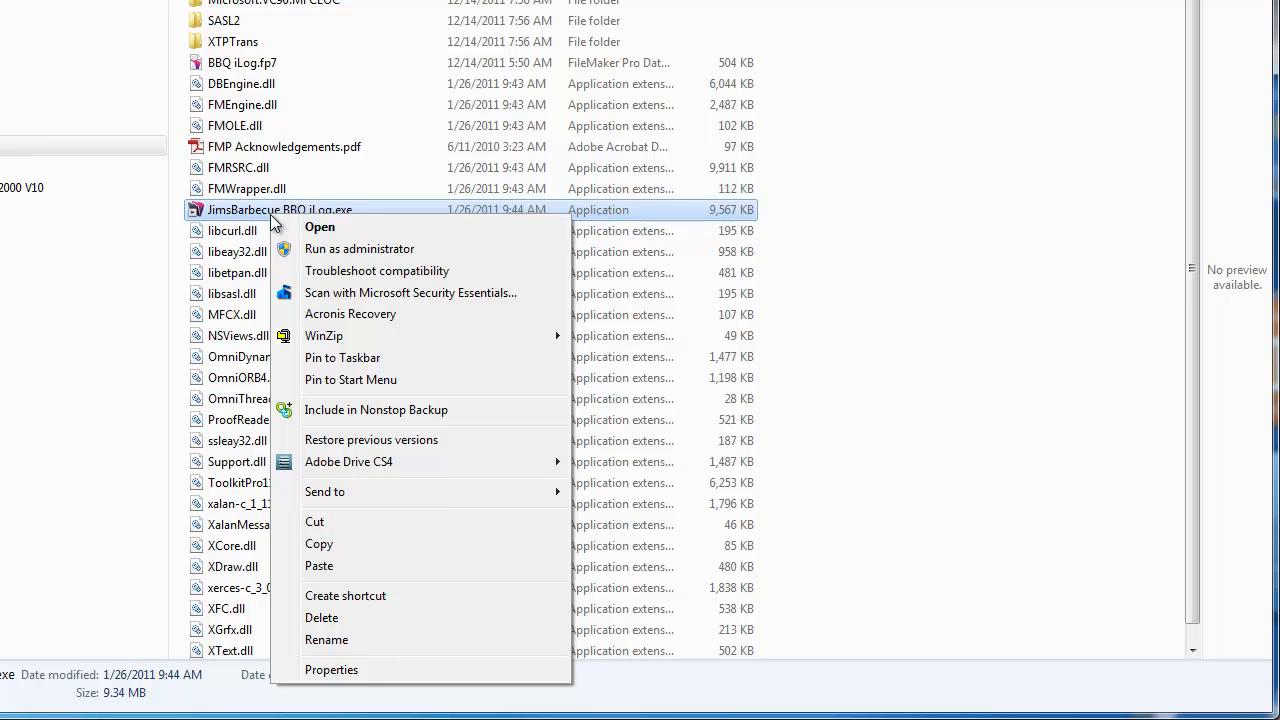
pyautogui.click(335, 670)
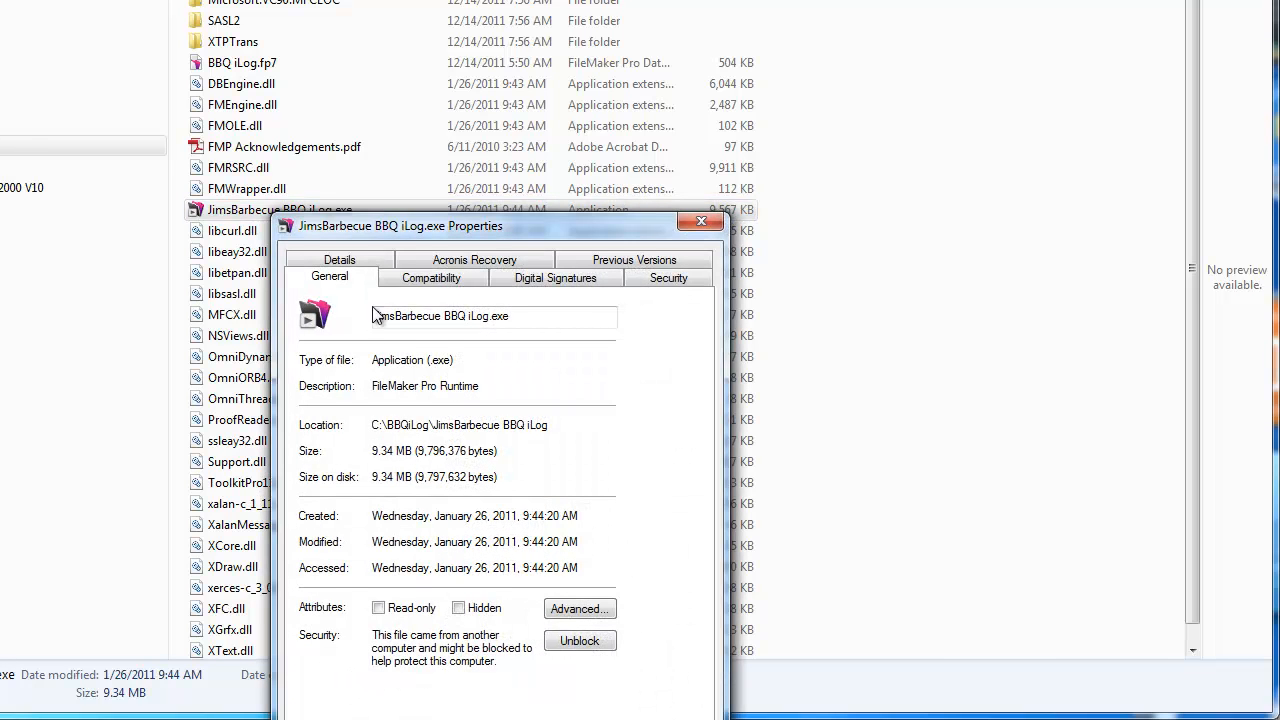
pyautogui.click(430, 278)
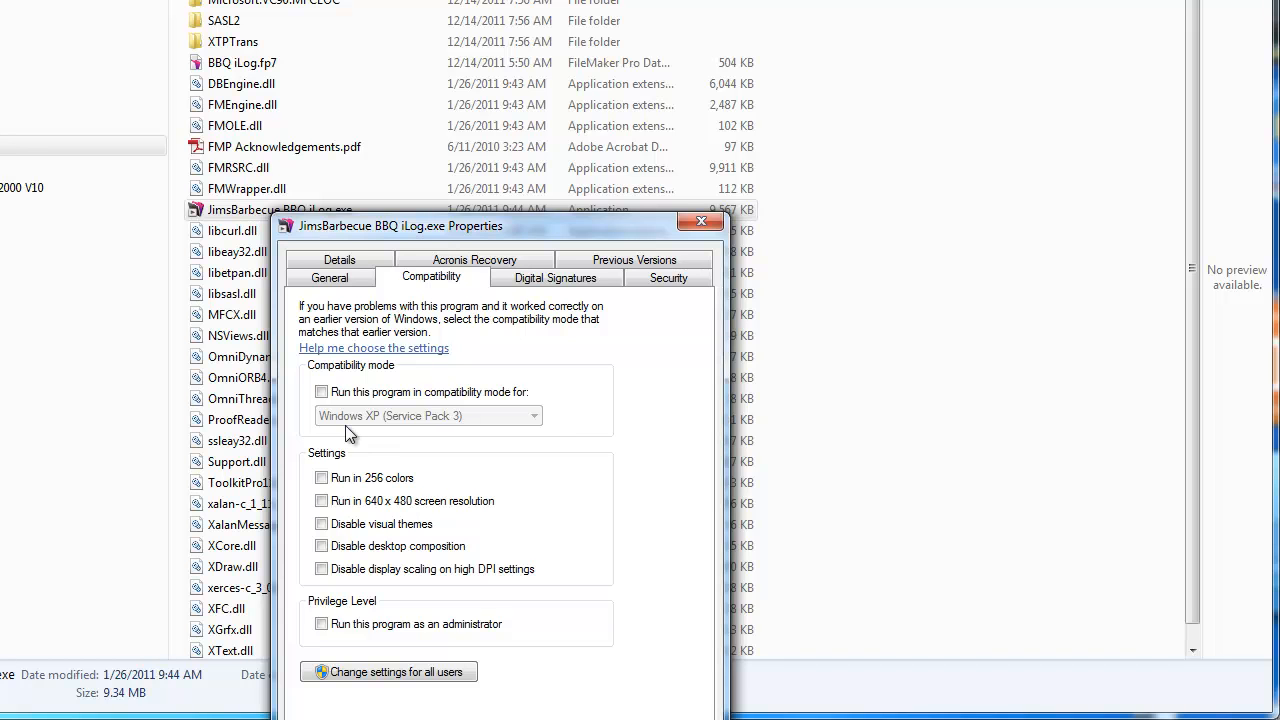
pyautogui.click(321, 624)
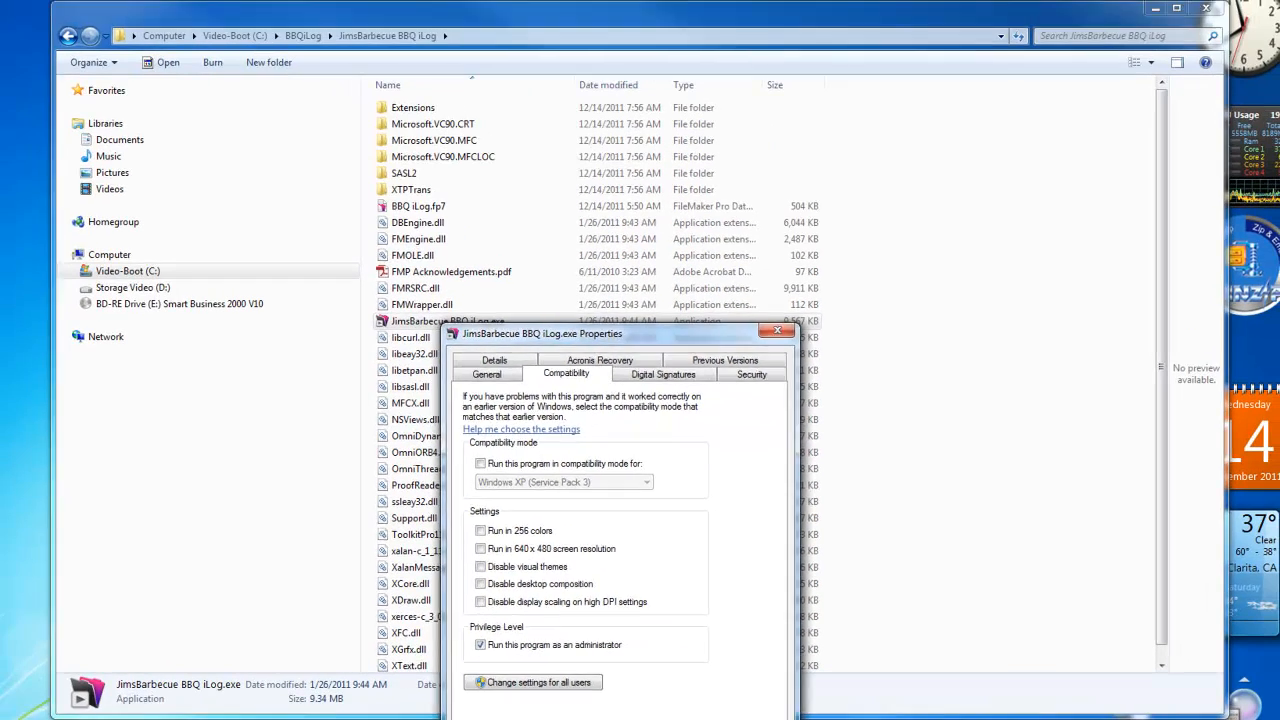
pyautogui.press('Return')
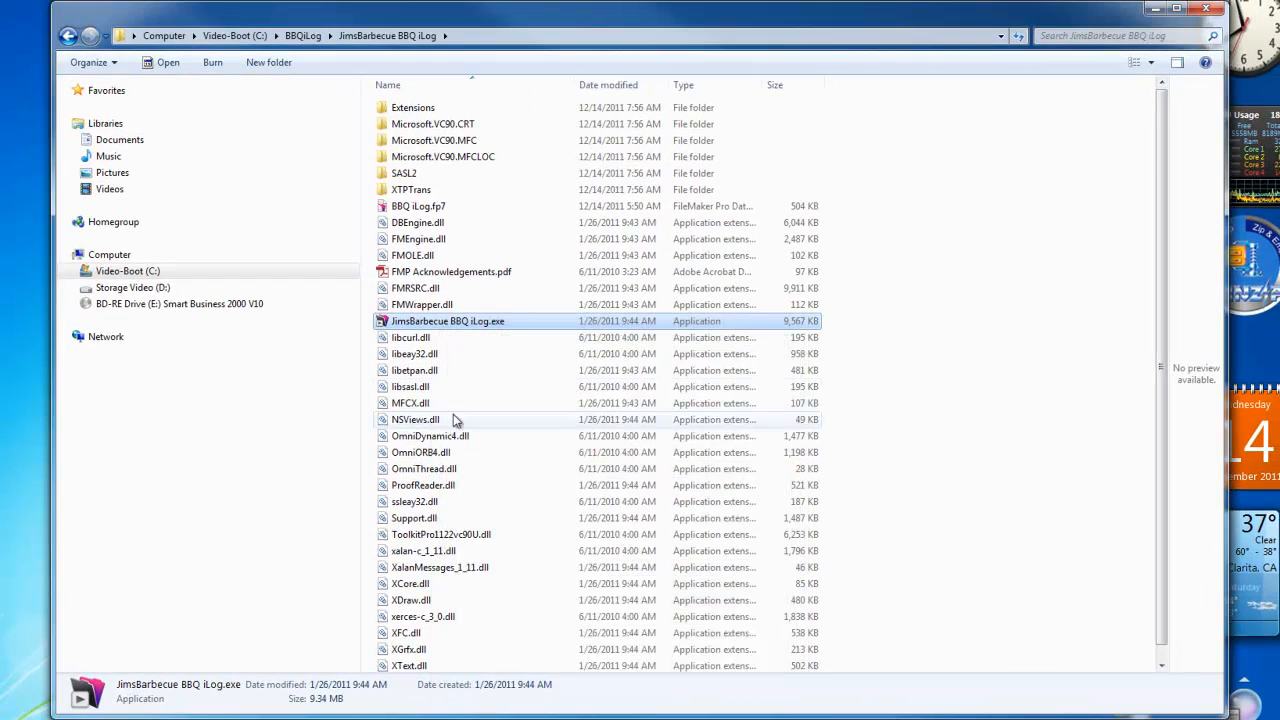
# Create a desktop shortcut for JimsBarbecue BBQ iLog.exe.
pyautogui.rightClick(422, 330)
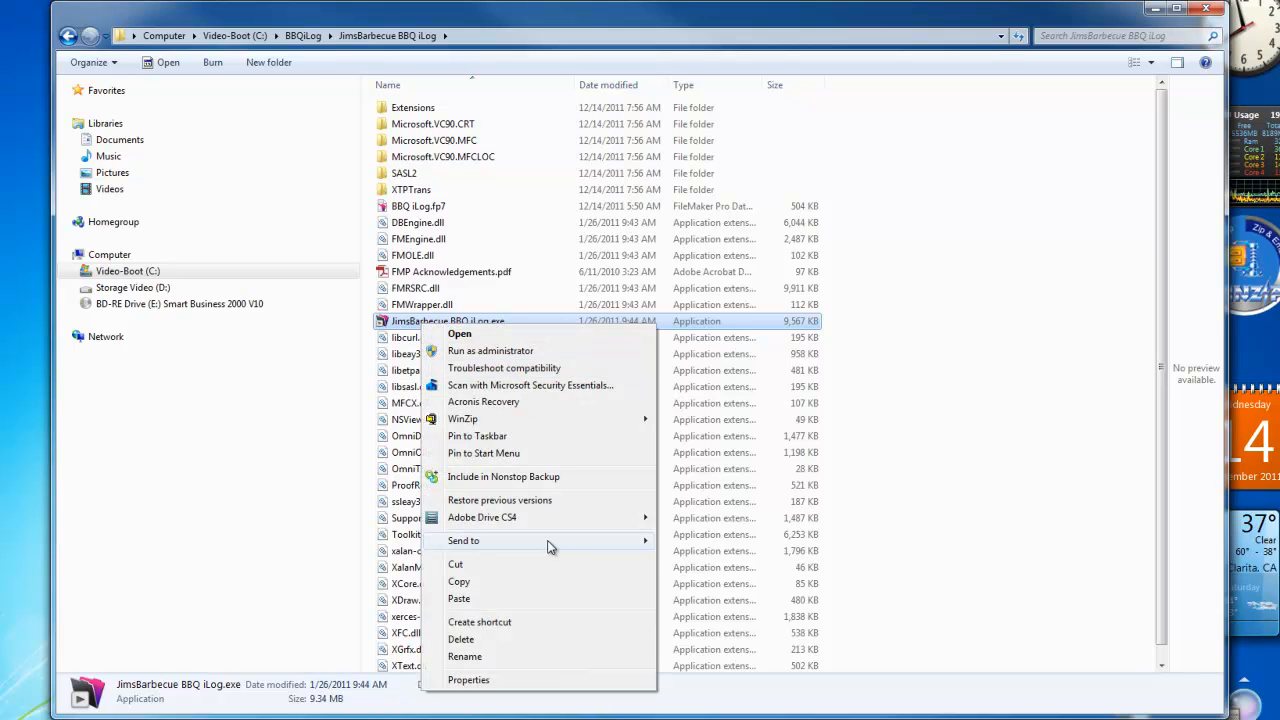
pyautogui.moveTo(546, 547)
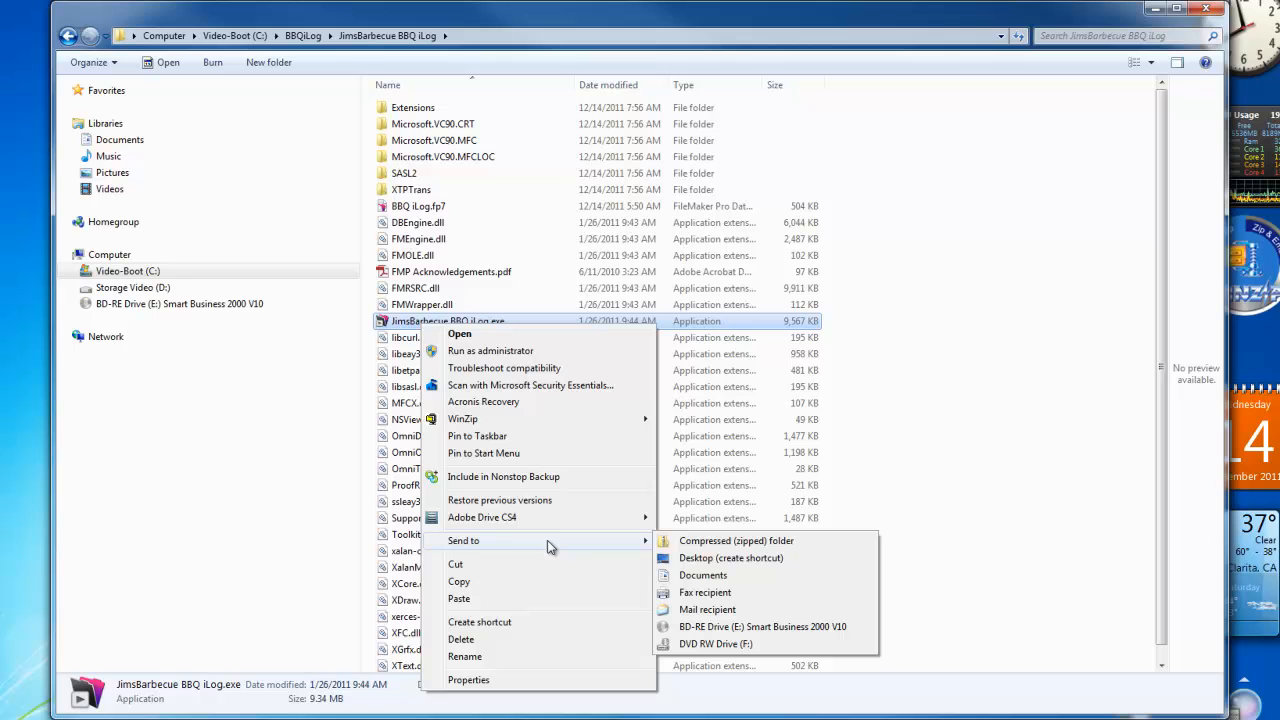
pyautogui.click(685, 566)
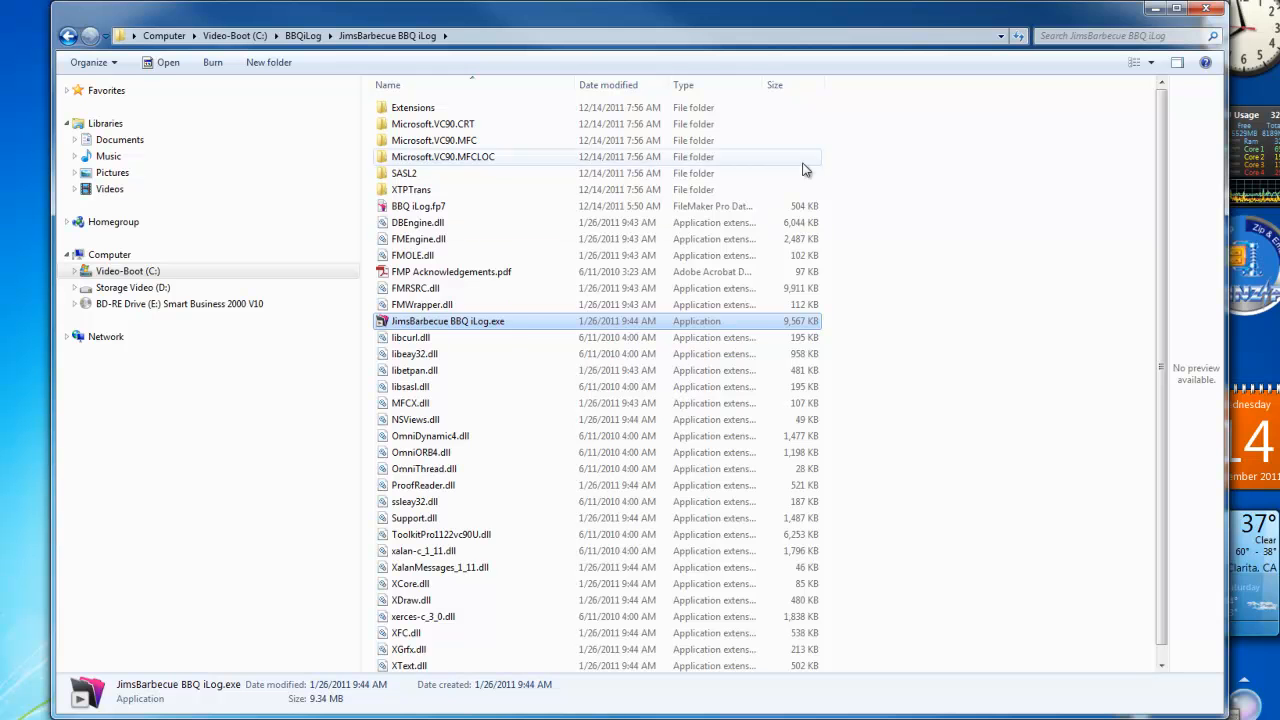
# Close the extracted program folder's window and exit the BBQ log.
pyautogui.click(1209, 10)
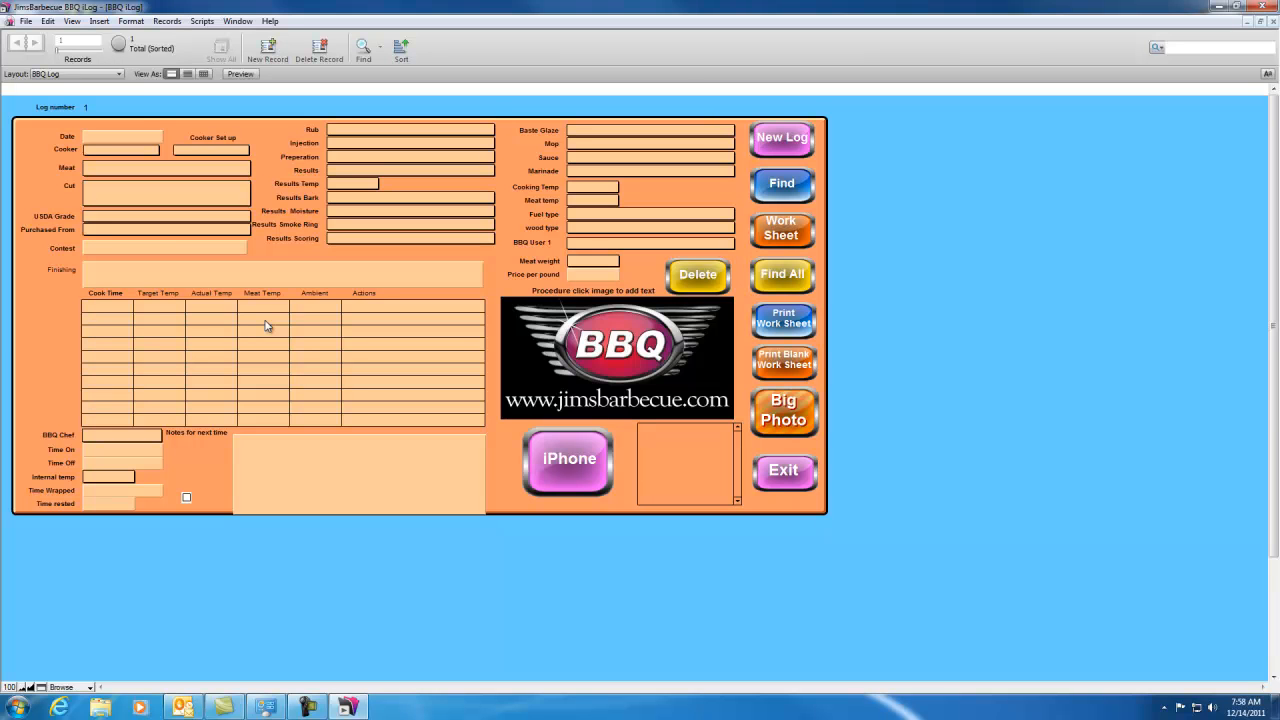
pyautogui.click(784, 474)
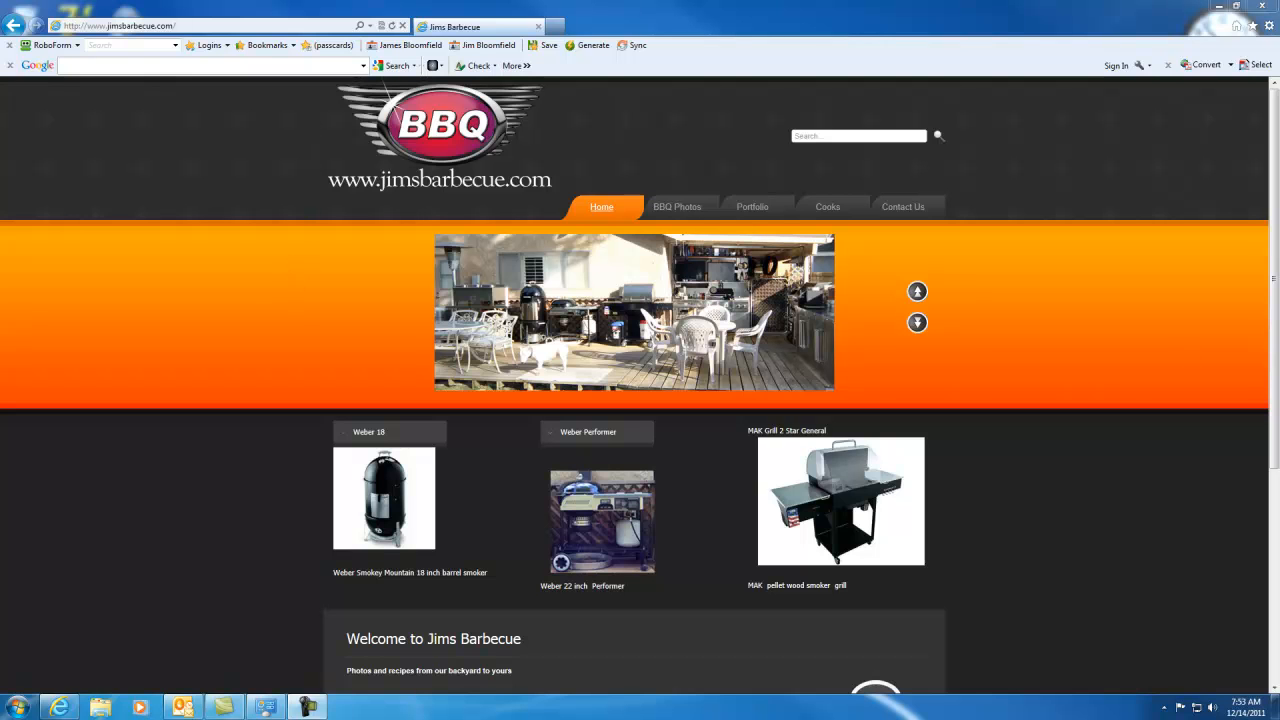
# In Internet Explorer, open the software downloads from the BBQ Log page of jimsbarbecue.com and download JimsBarbecue BBQ iLog.zip.
pyautogui.moveTo(1273, 427); pyautogui.dragTo(1261, 615)
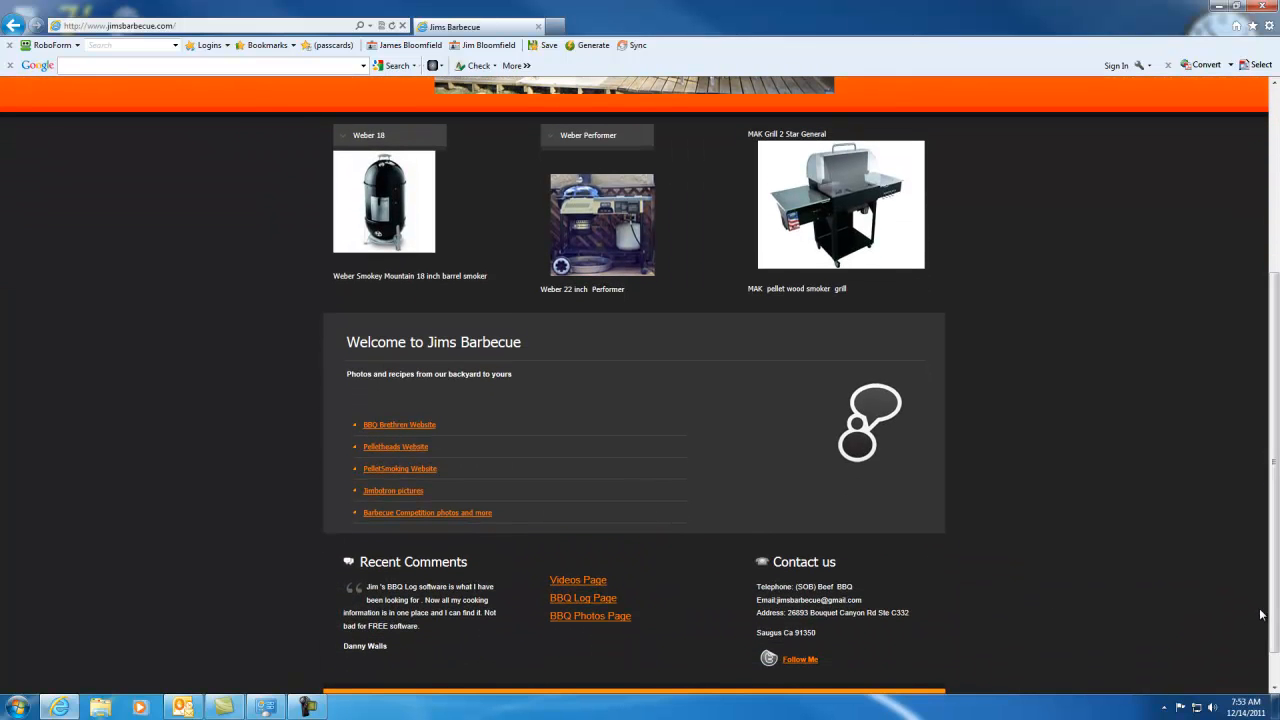
pyautogui.click(603, 601)
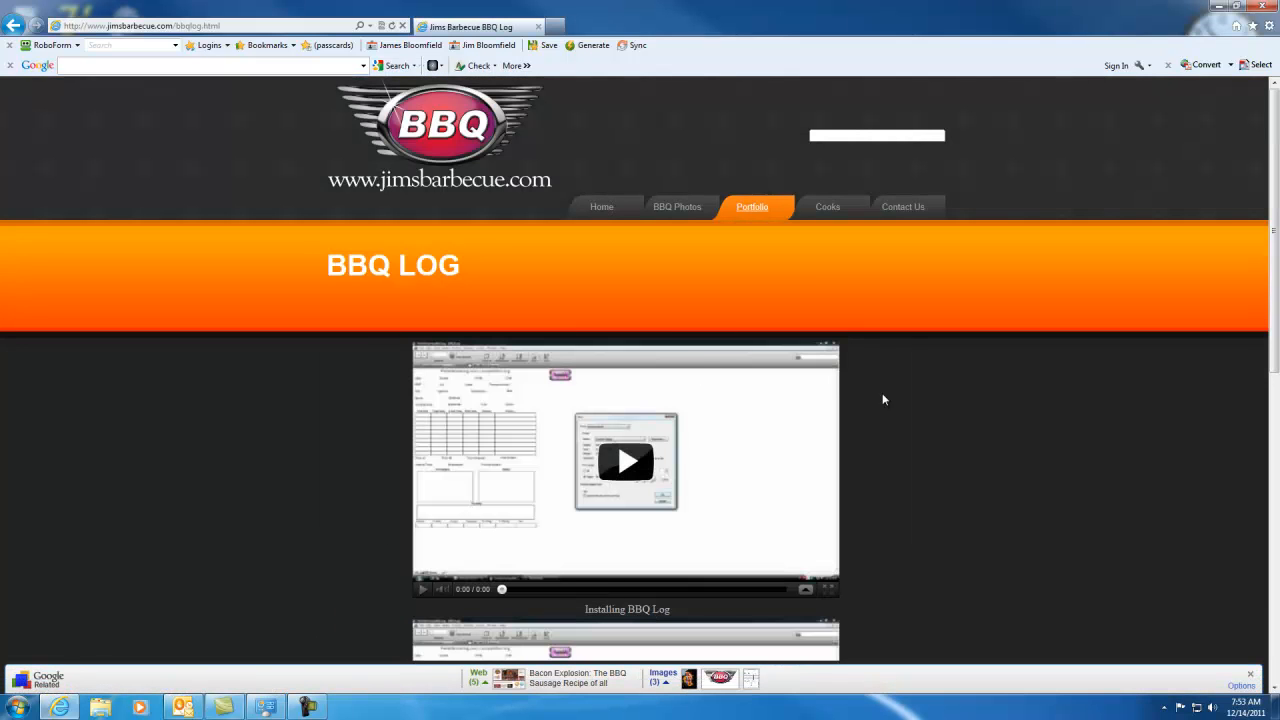
pyautogui.scroll(-3, 1002, 402)
pyautogui.scroll(-3, 1004, 408)
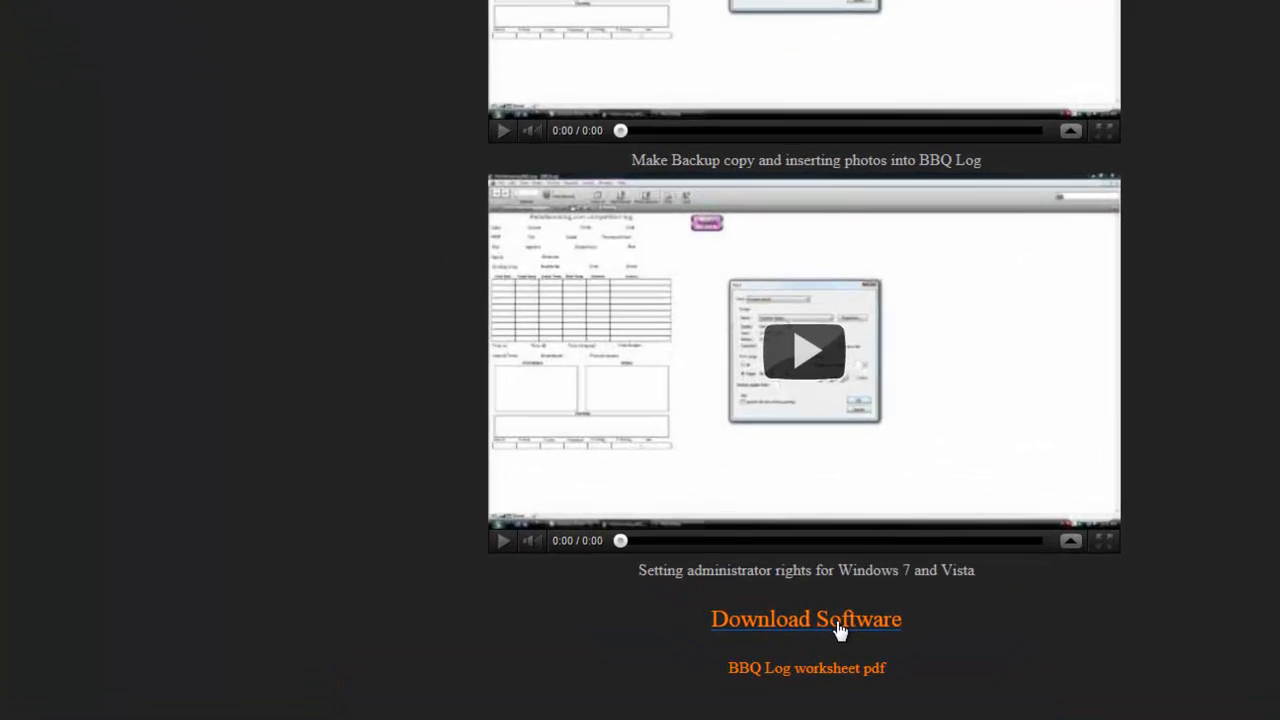
pyautogui.click(838, 625)
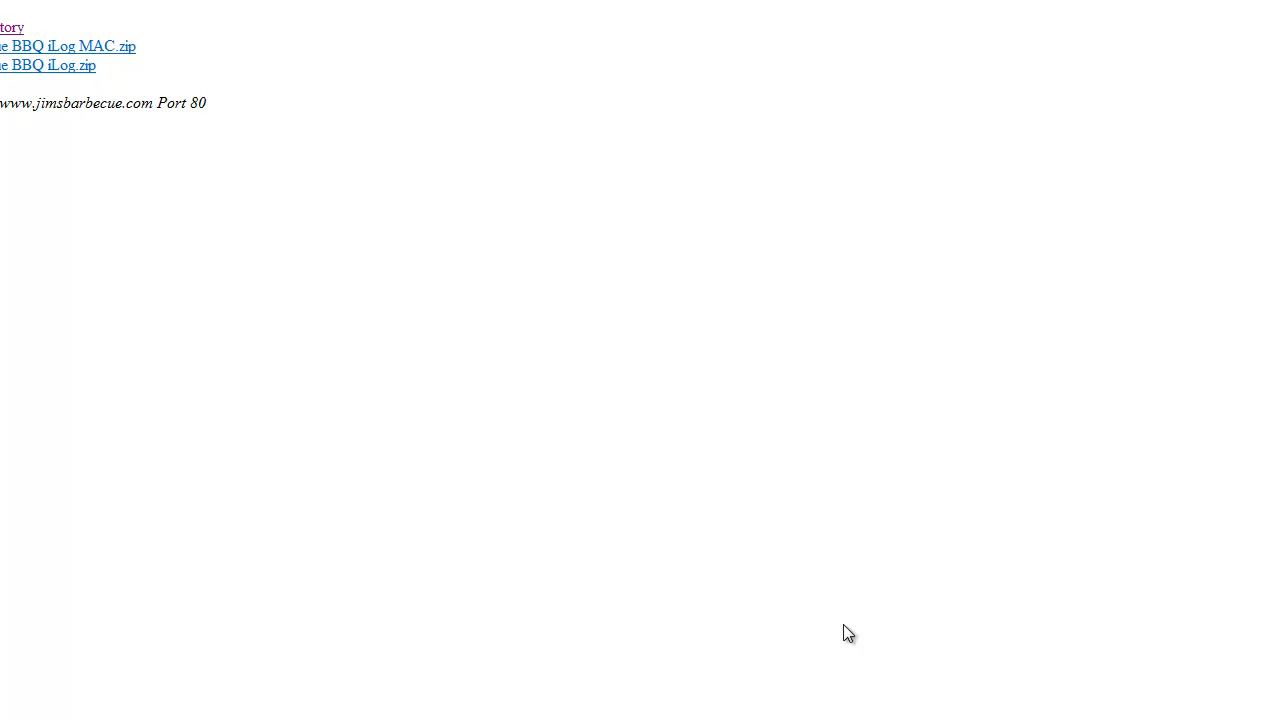
pyautogui.click(67, 70)
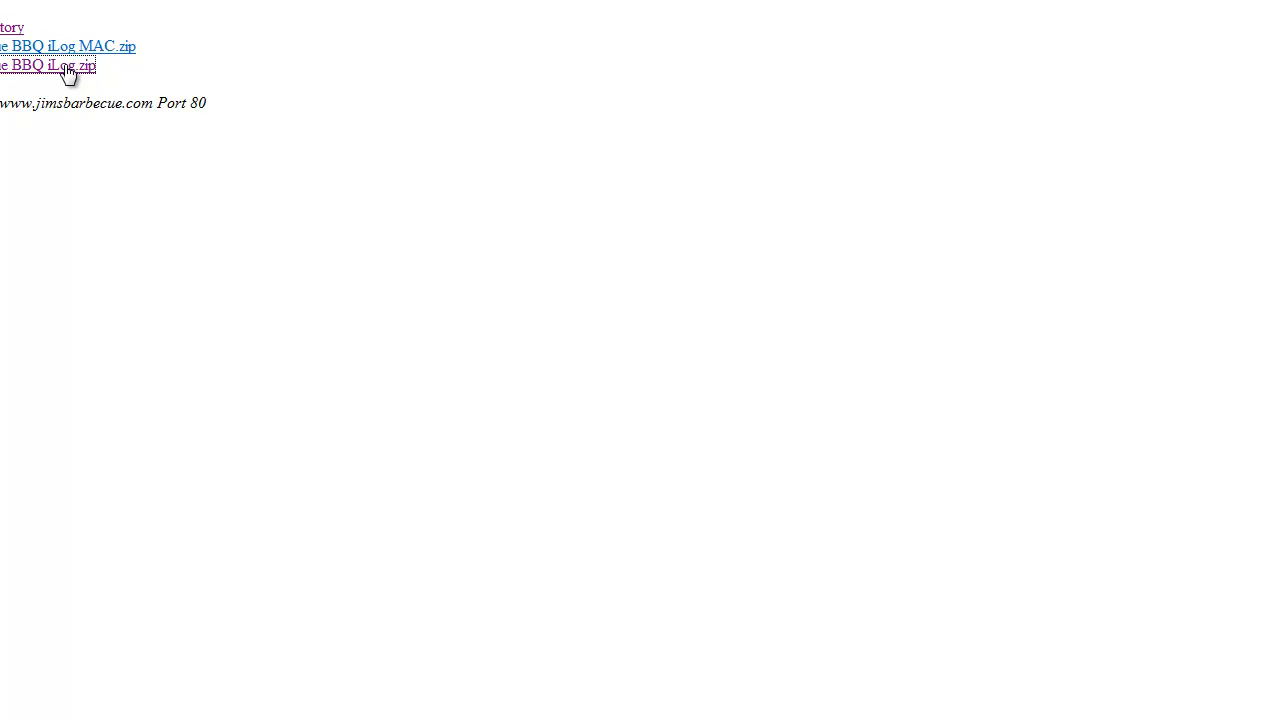